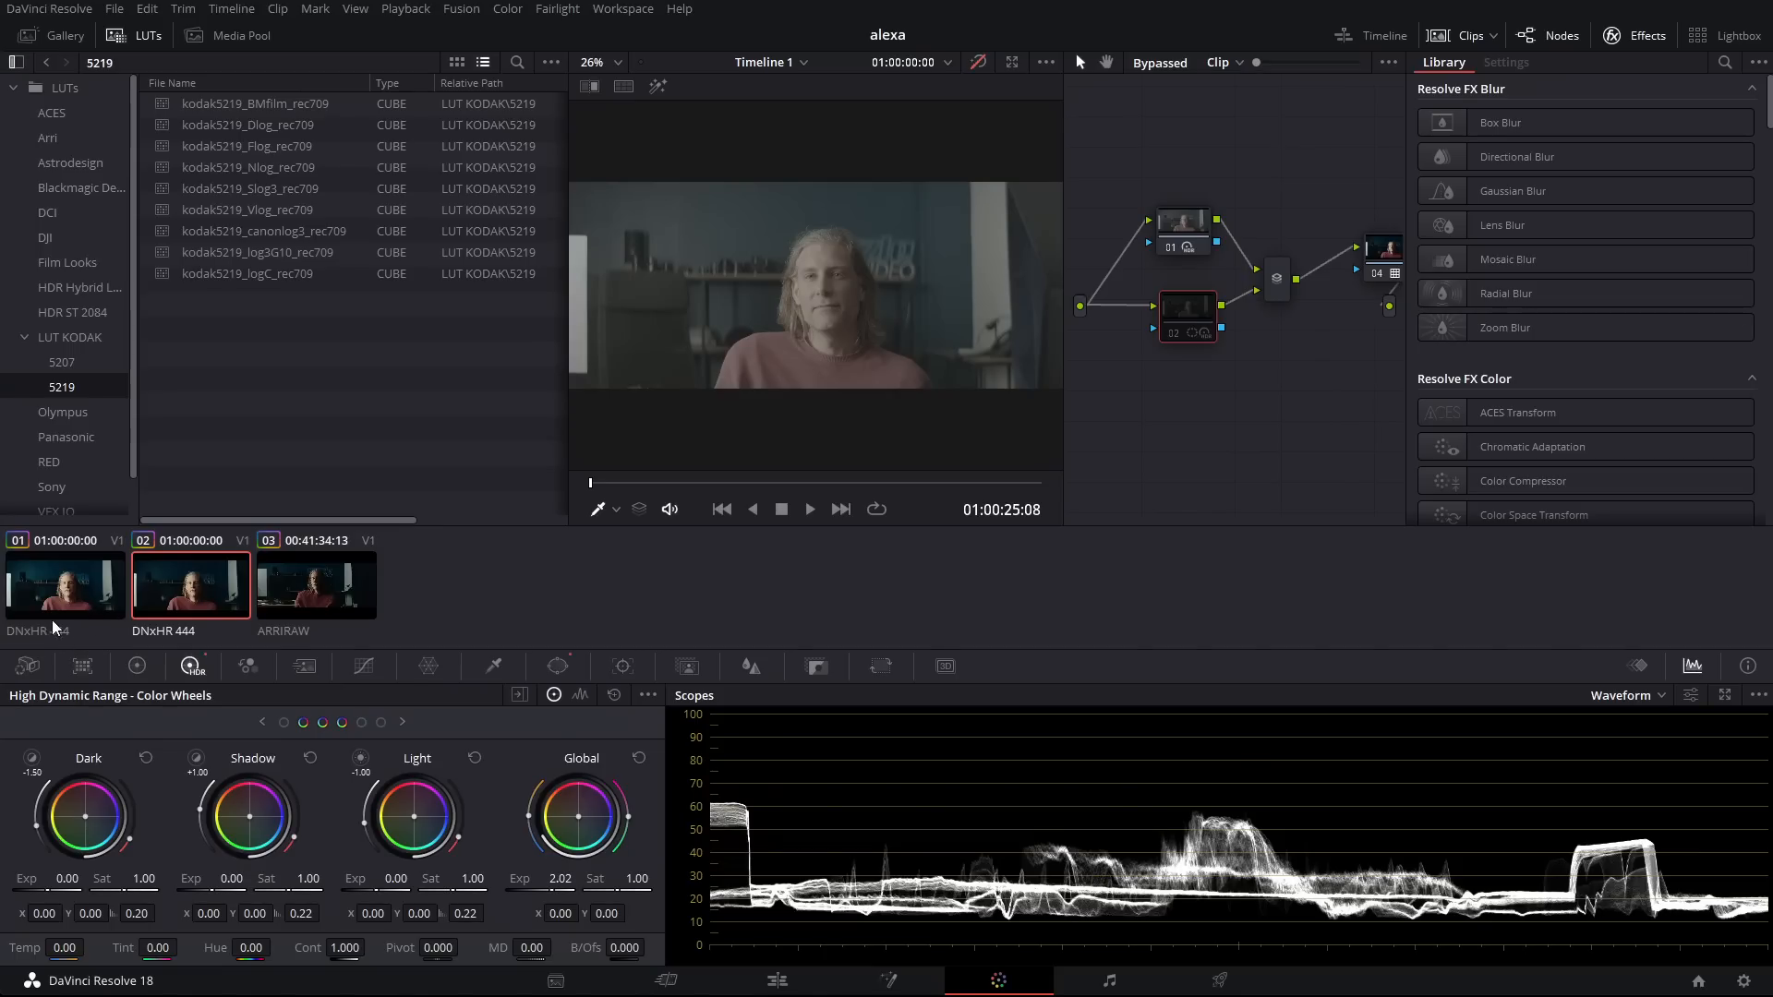
Step: Switch to the edit timeline and scrub to the first clip to review the ungraded footage
click(788, 990)
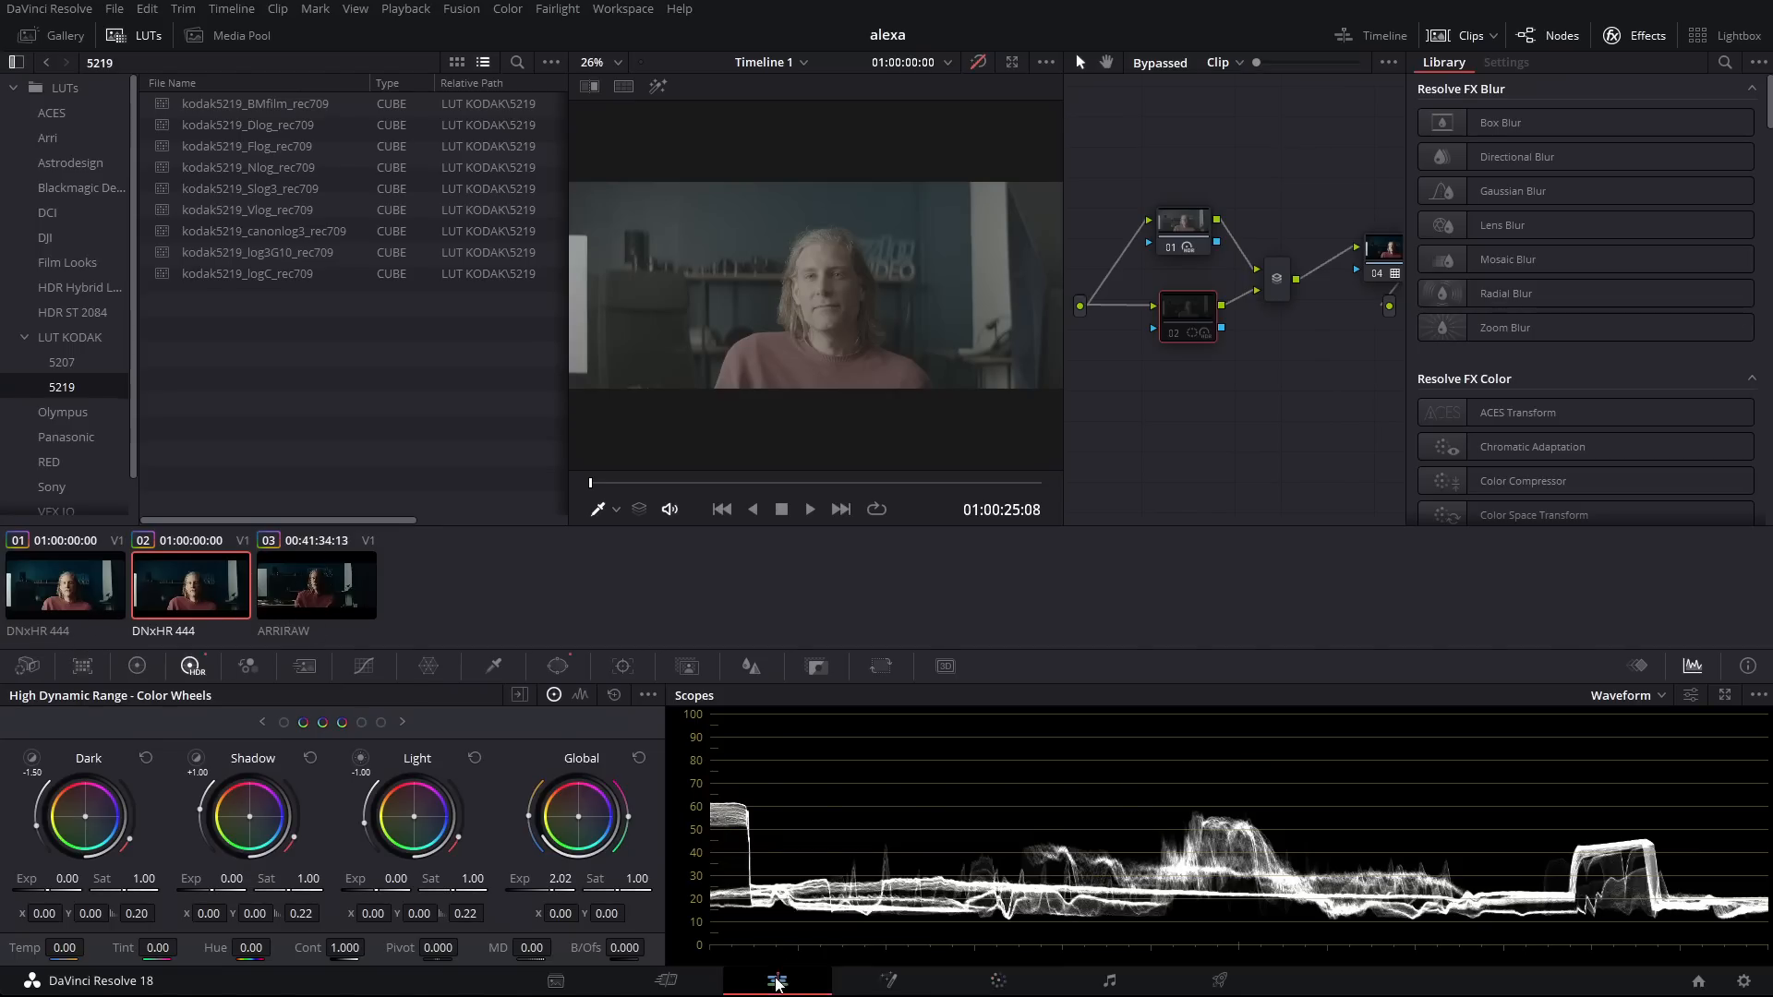
drag(723, 565, 772, 589)
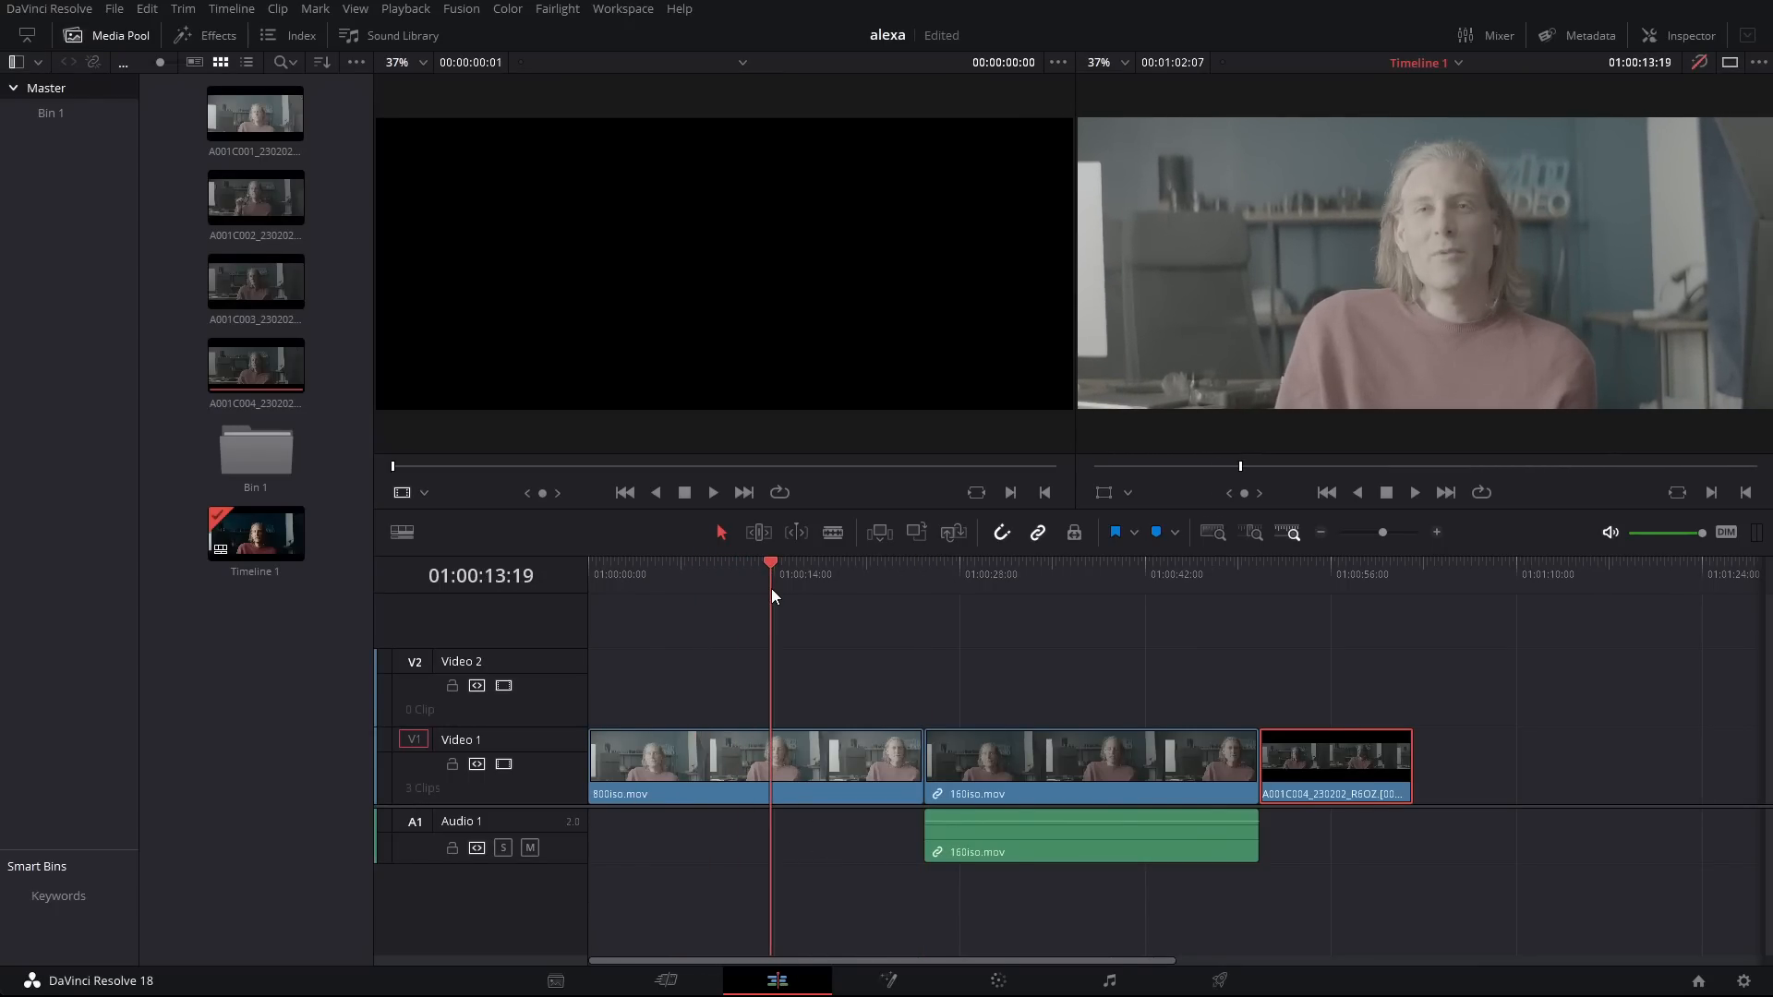
drag(1038, 574, 771, 644)
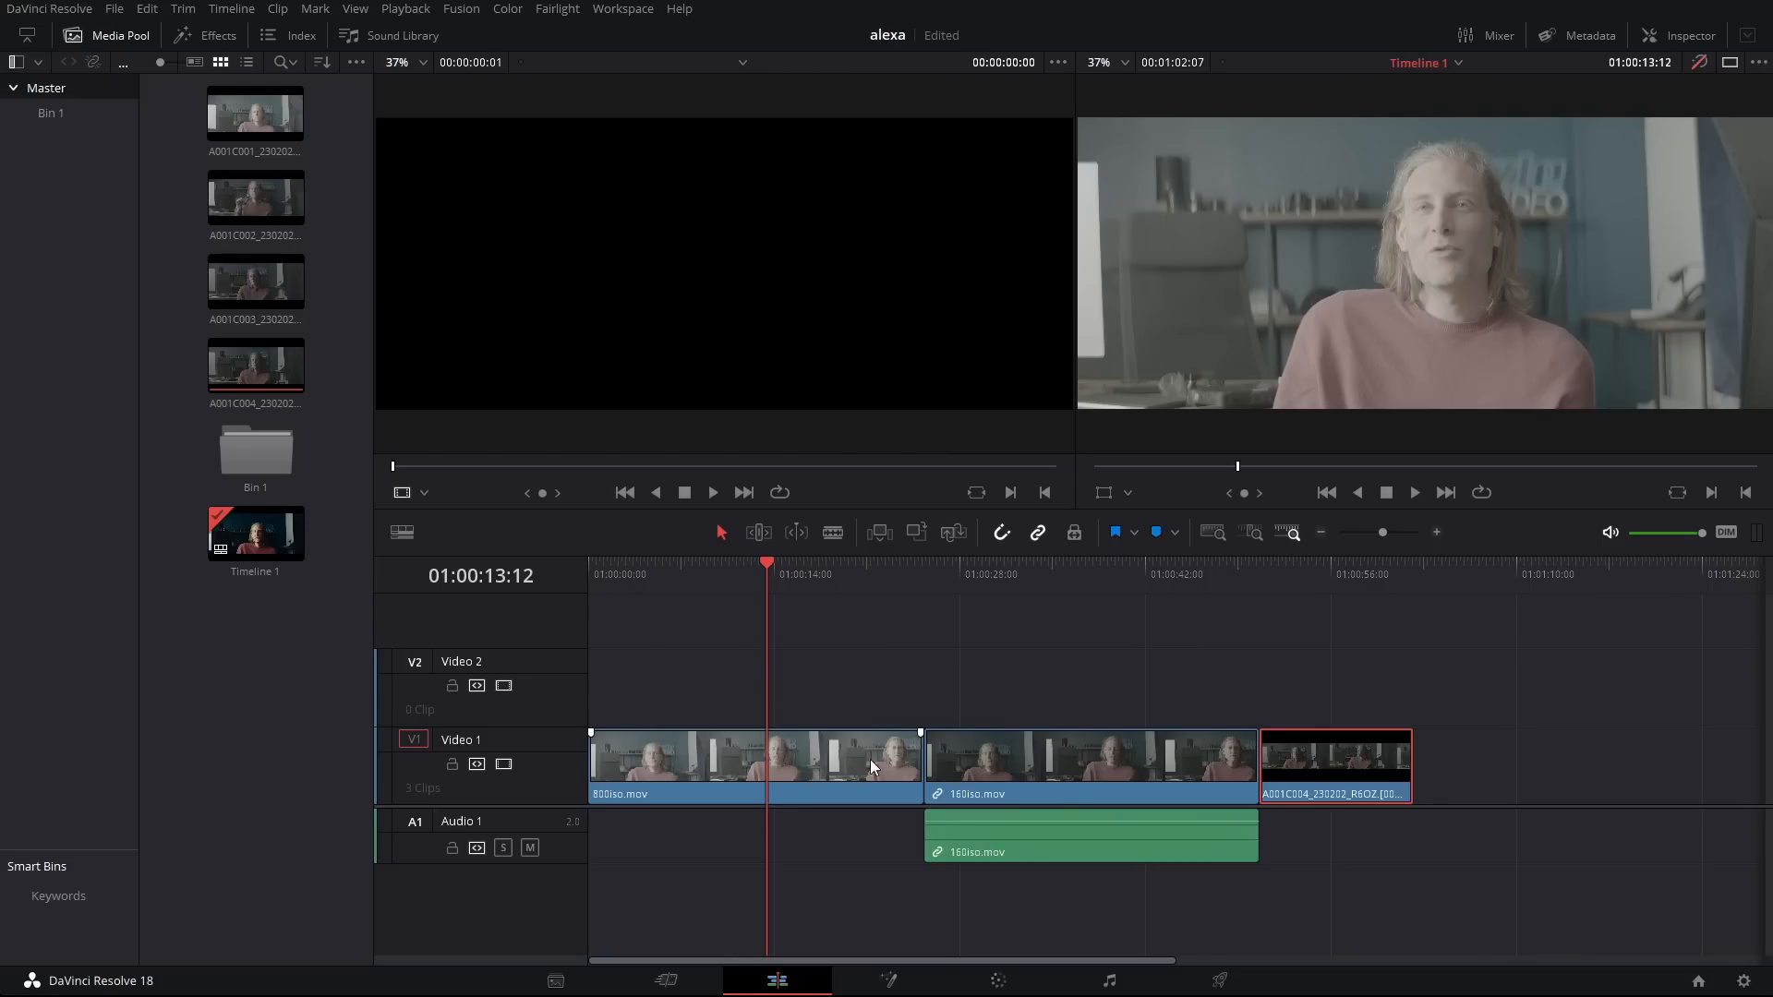
drag(1014, 605, 765, 600)
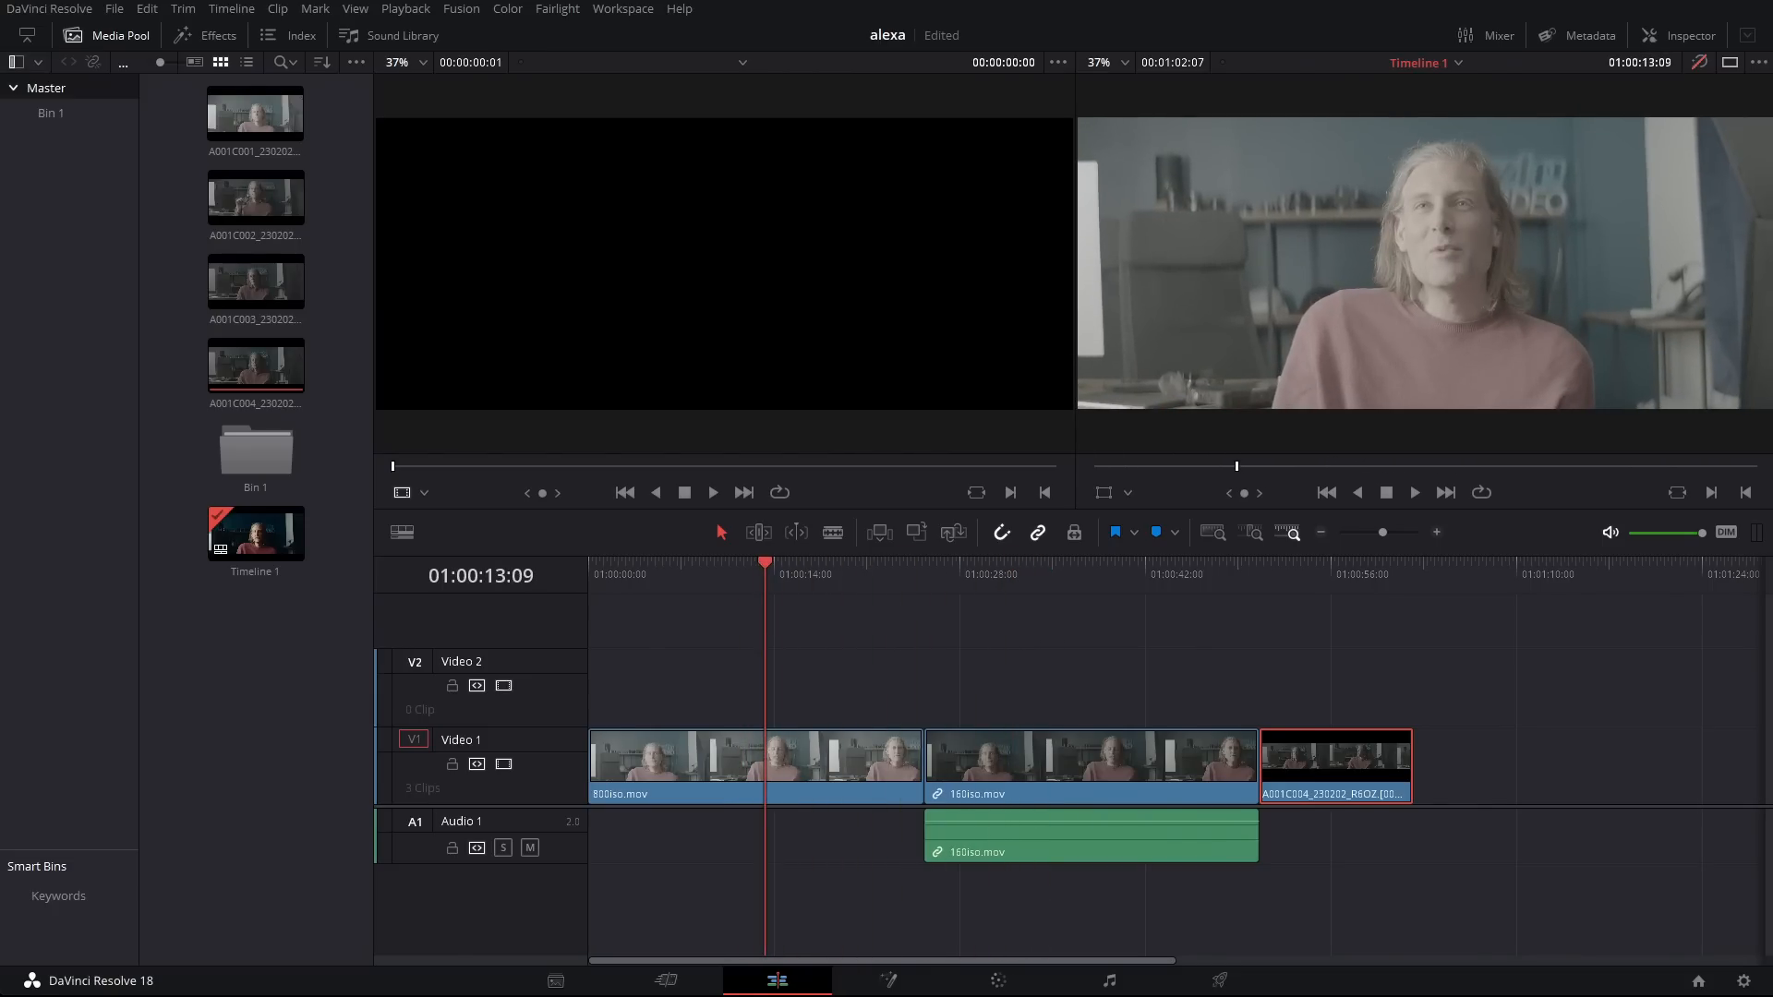
Step: Return to the color workspace, compare the ungraded waveforms of the three clips and check the ARRIRAW clip's Camera Raw settings
click(999, 981)
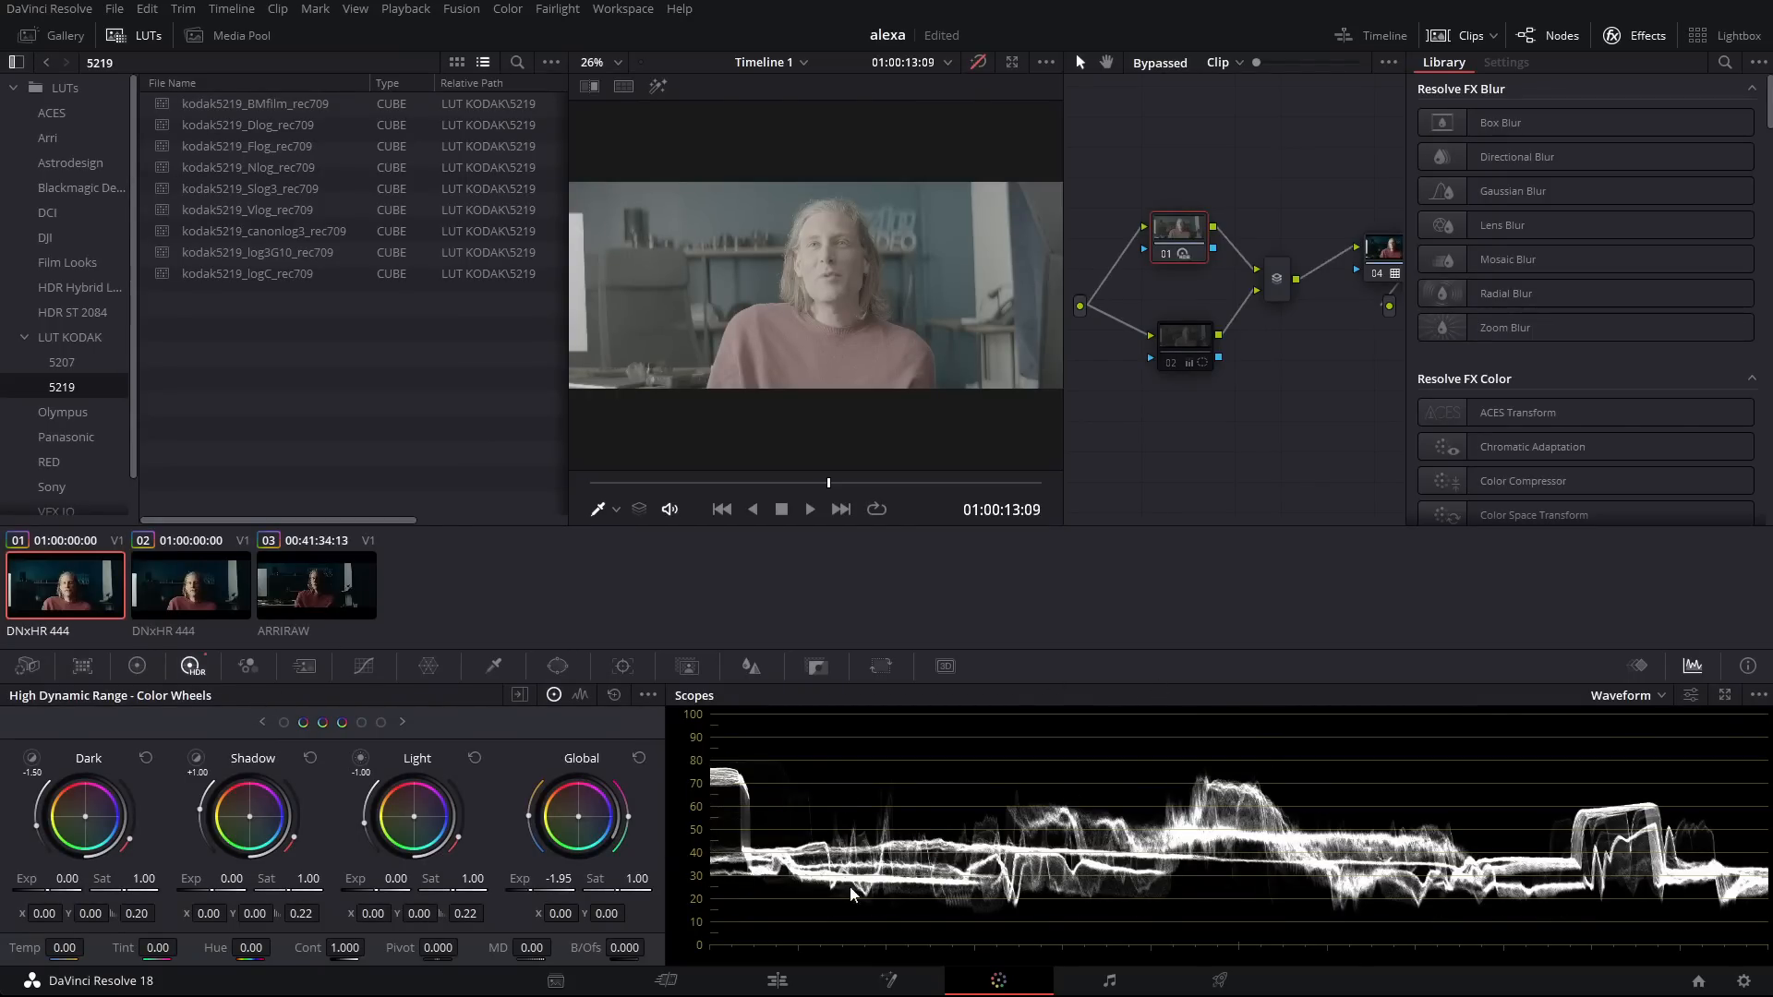
click(192, 592)
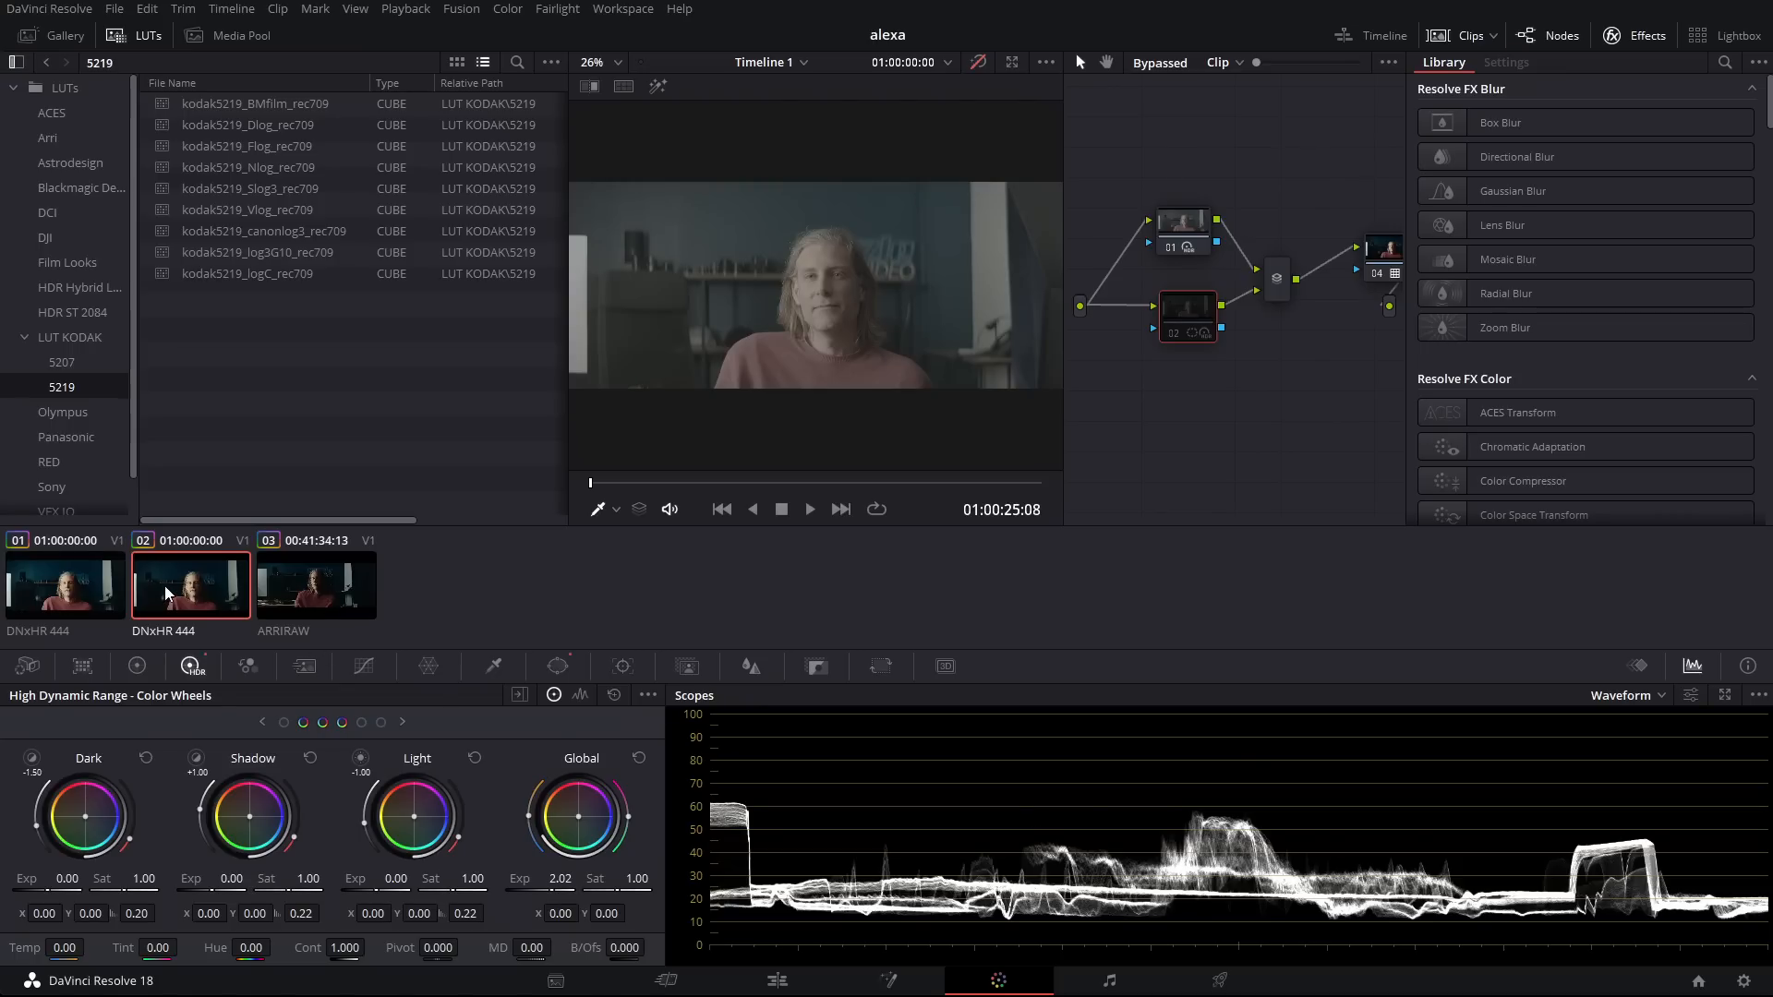
click(323, 591)
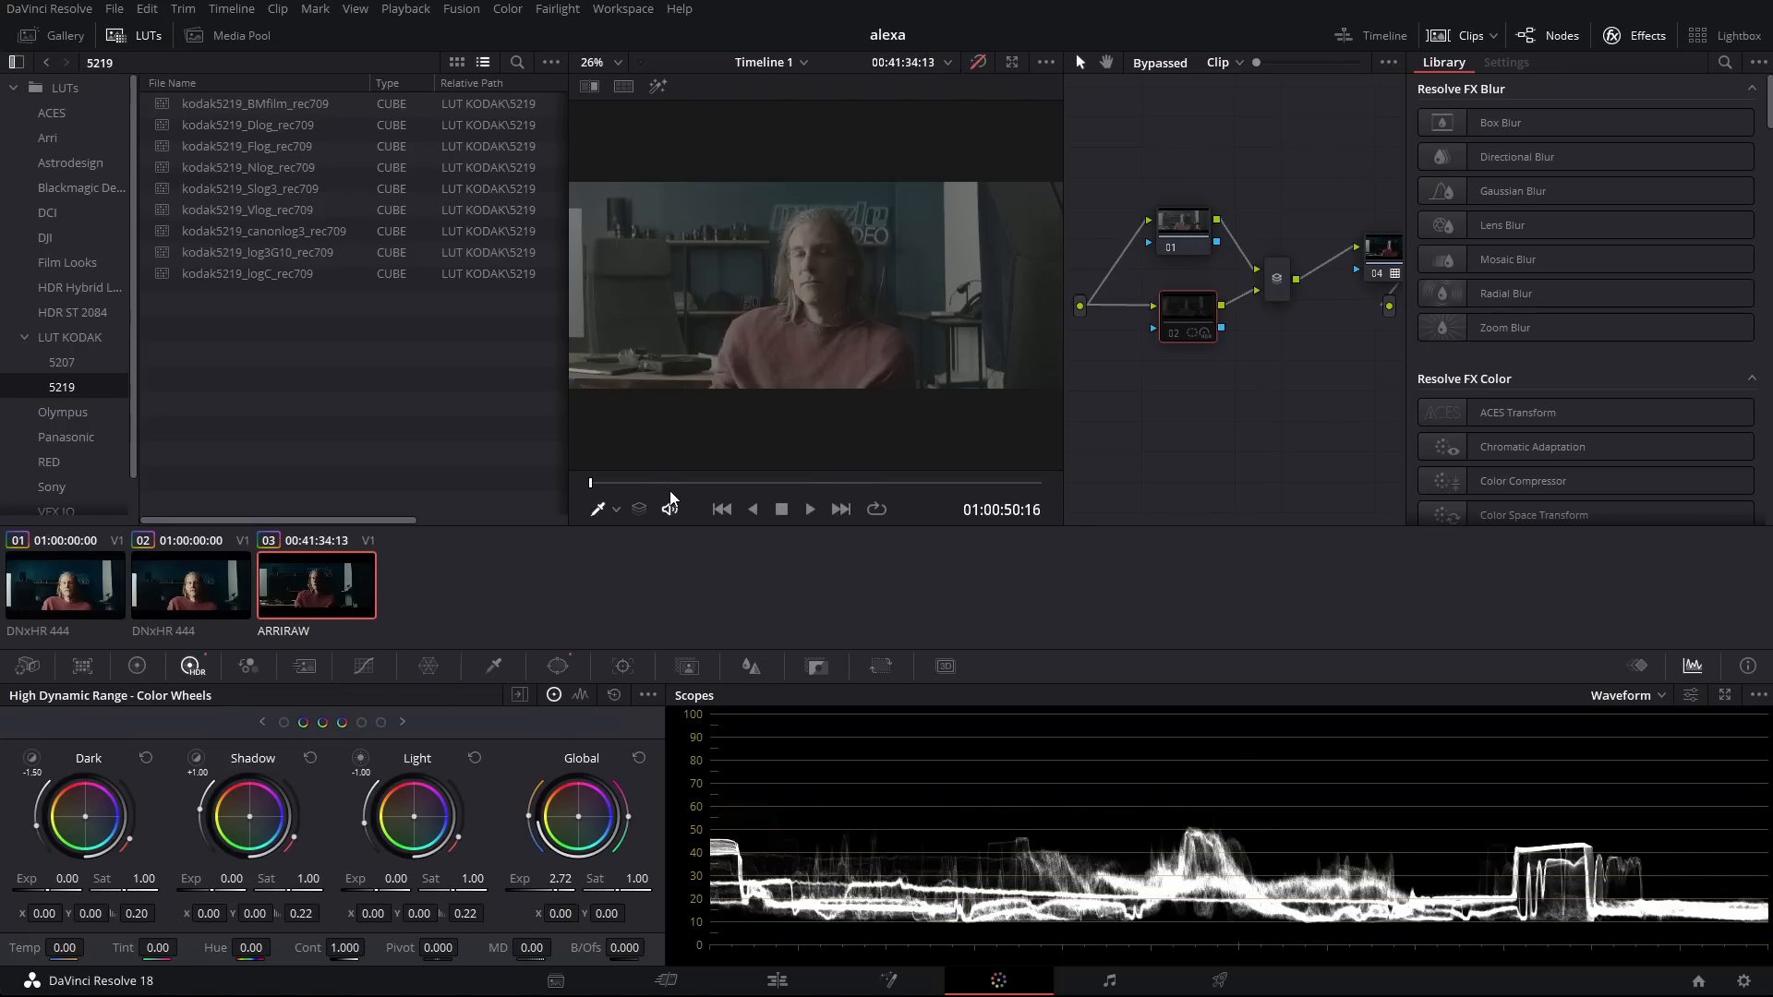
click(30, 667)
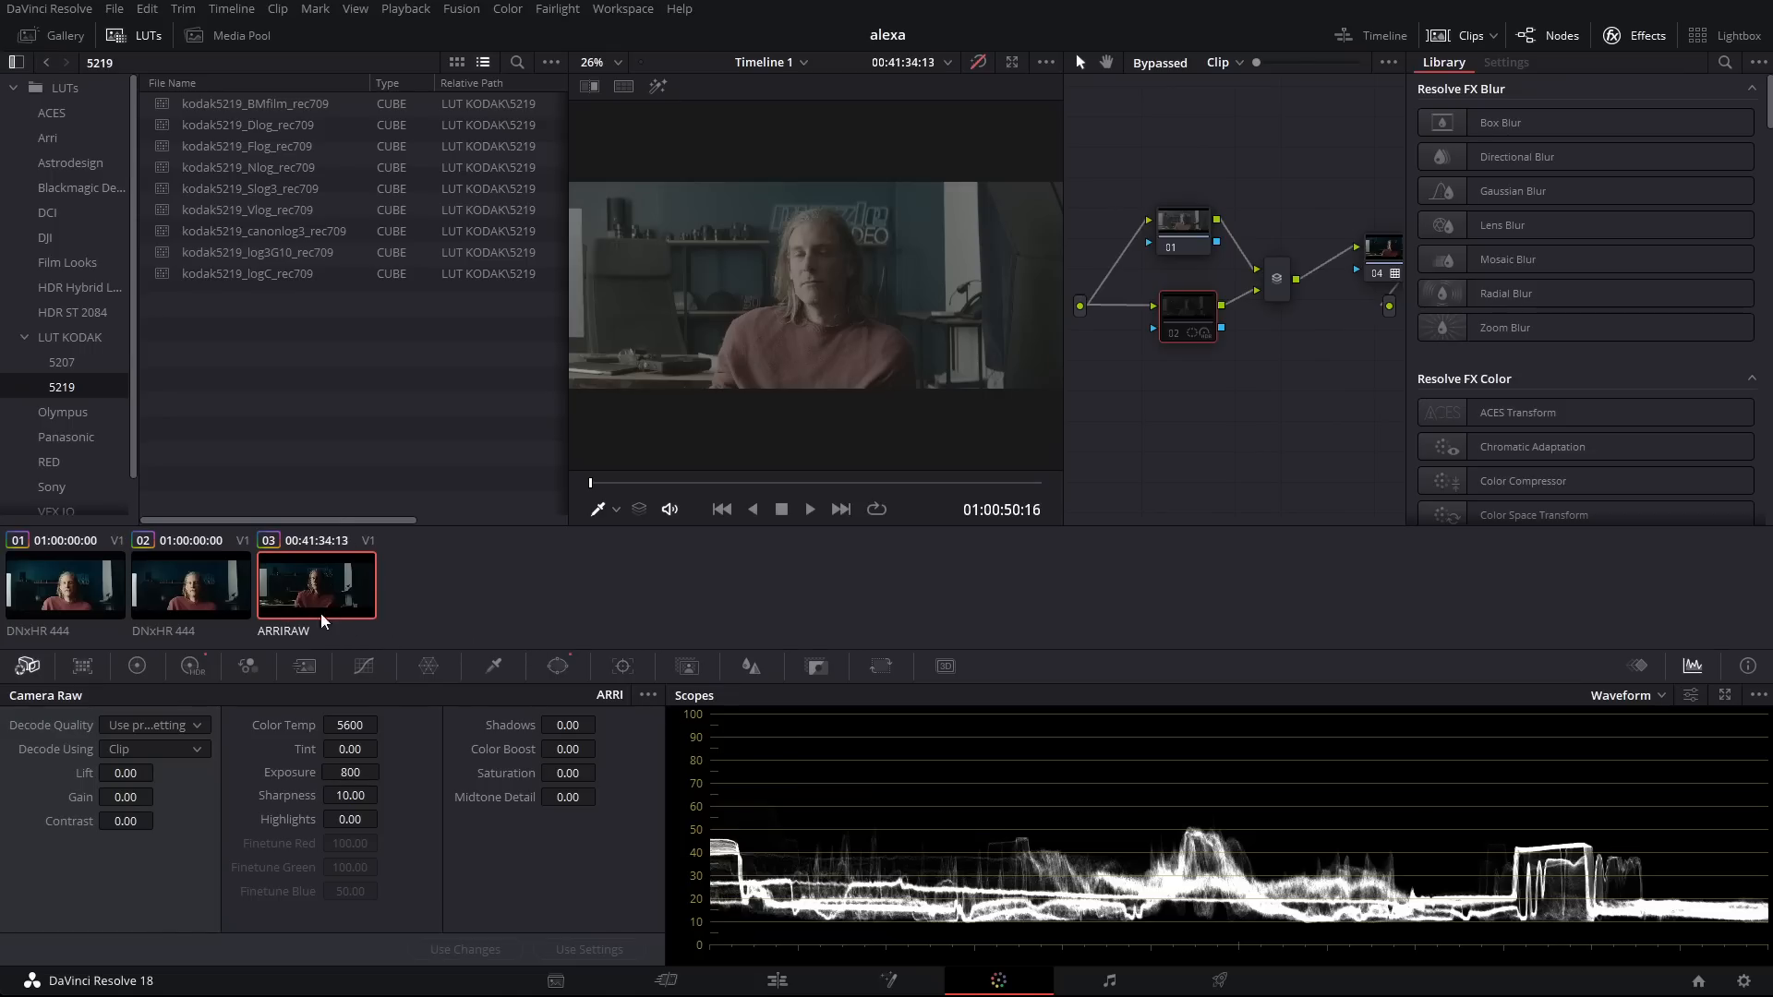
click(137, 666)
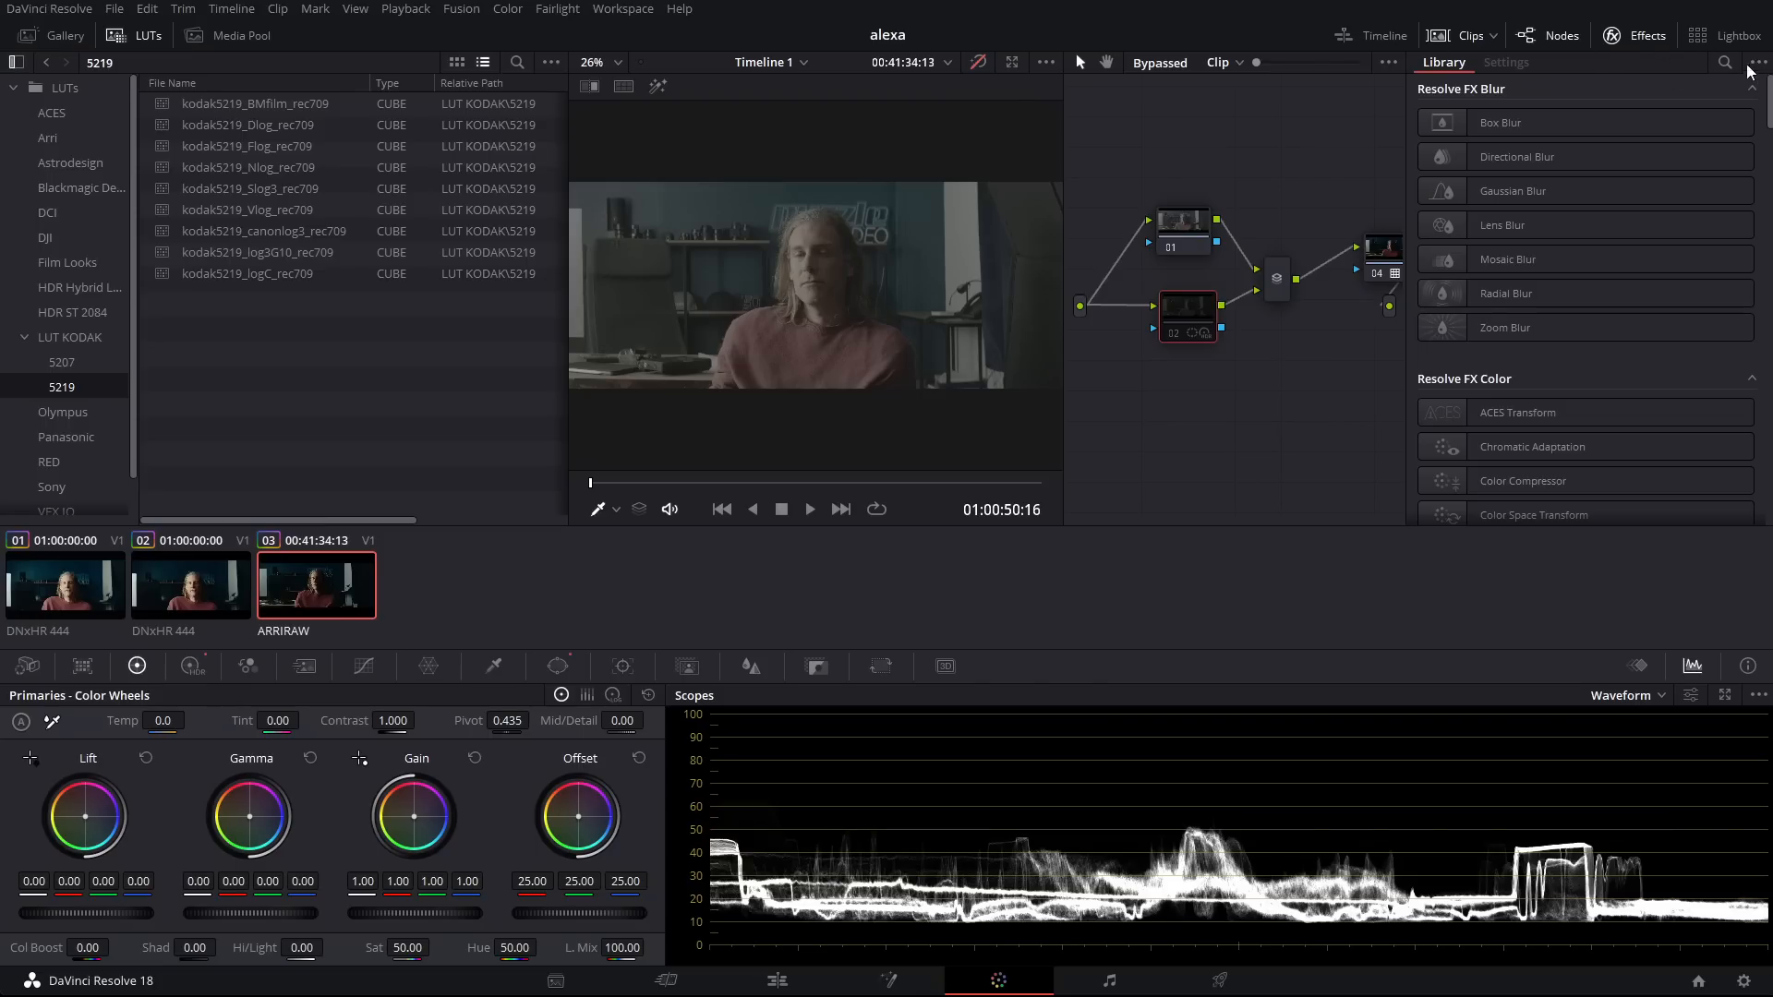
Step: Hide the effects library and turn off the grade bypass so the ARRIRAW clip shows its grade
click(1634, 35)
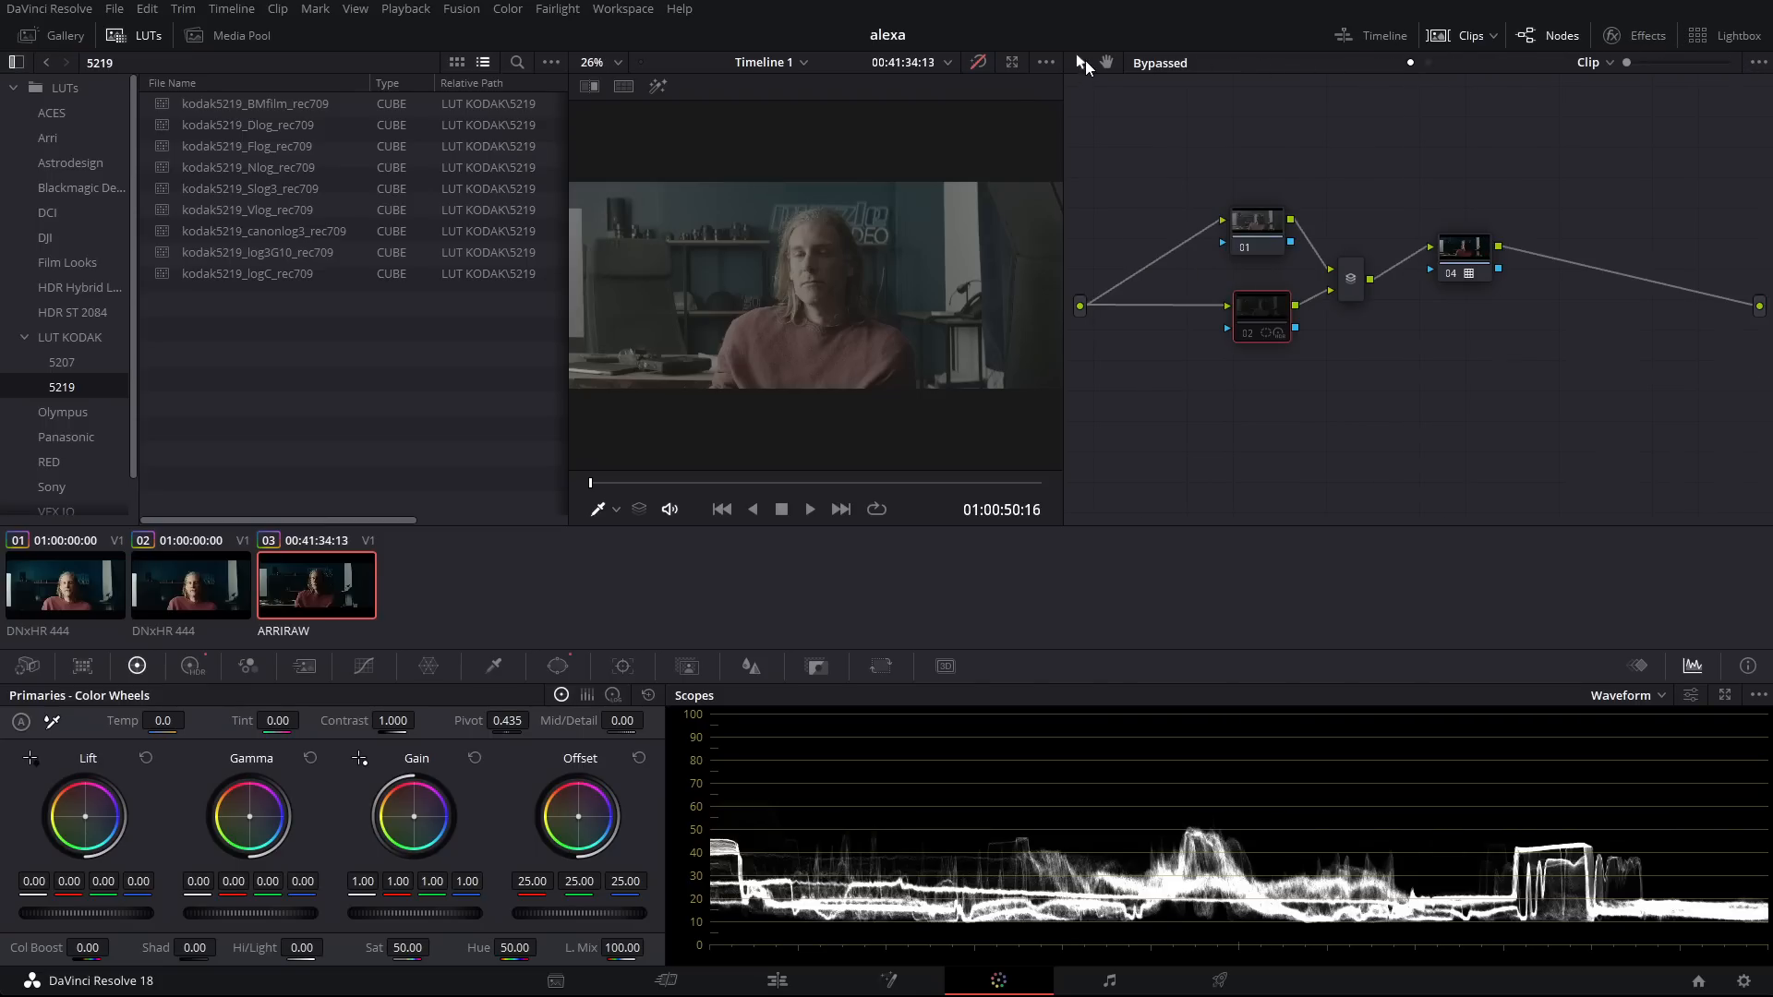
click(978, 62)
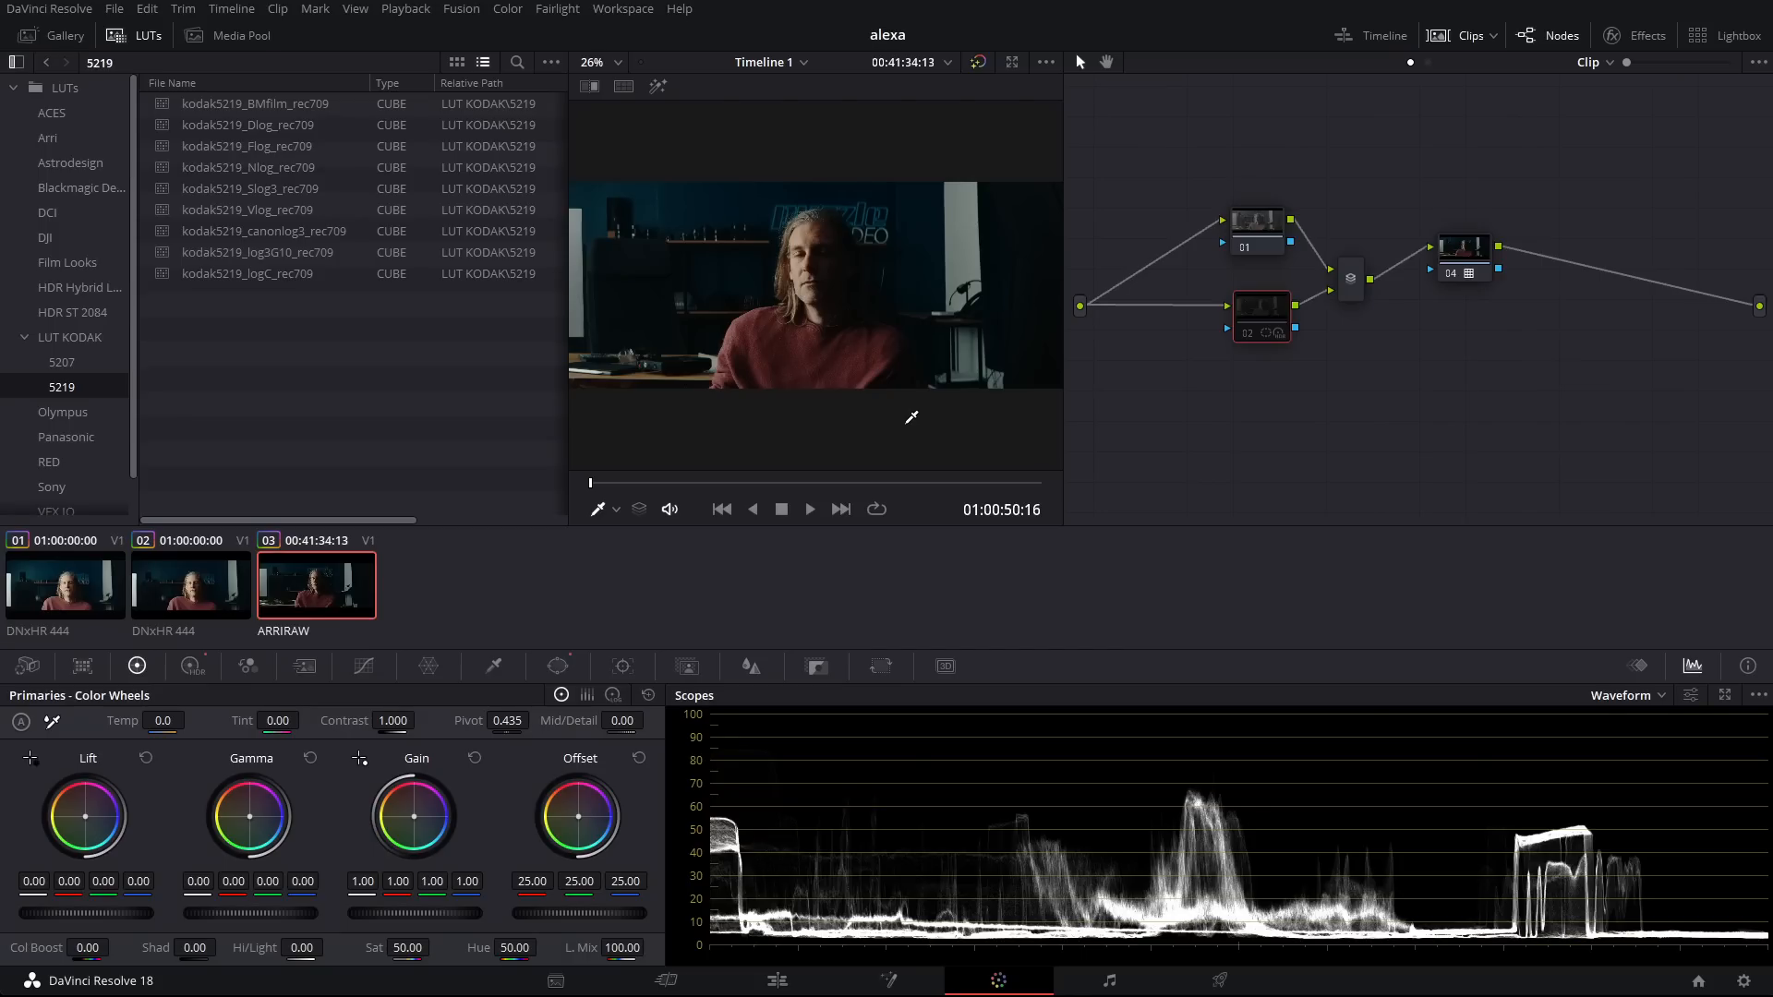
Step: Reposition node 01 and the LUT node 04 in the ARRIRAW clip's node graph
click(1251, 231)
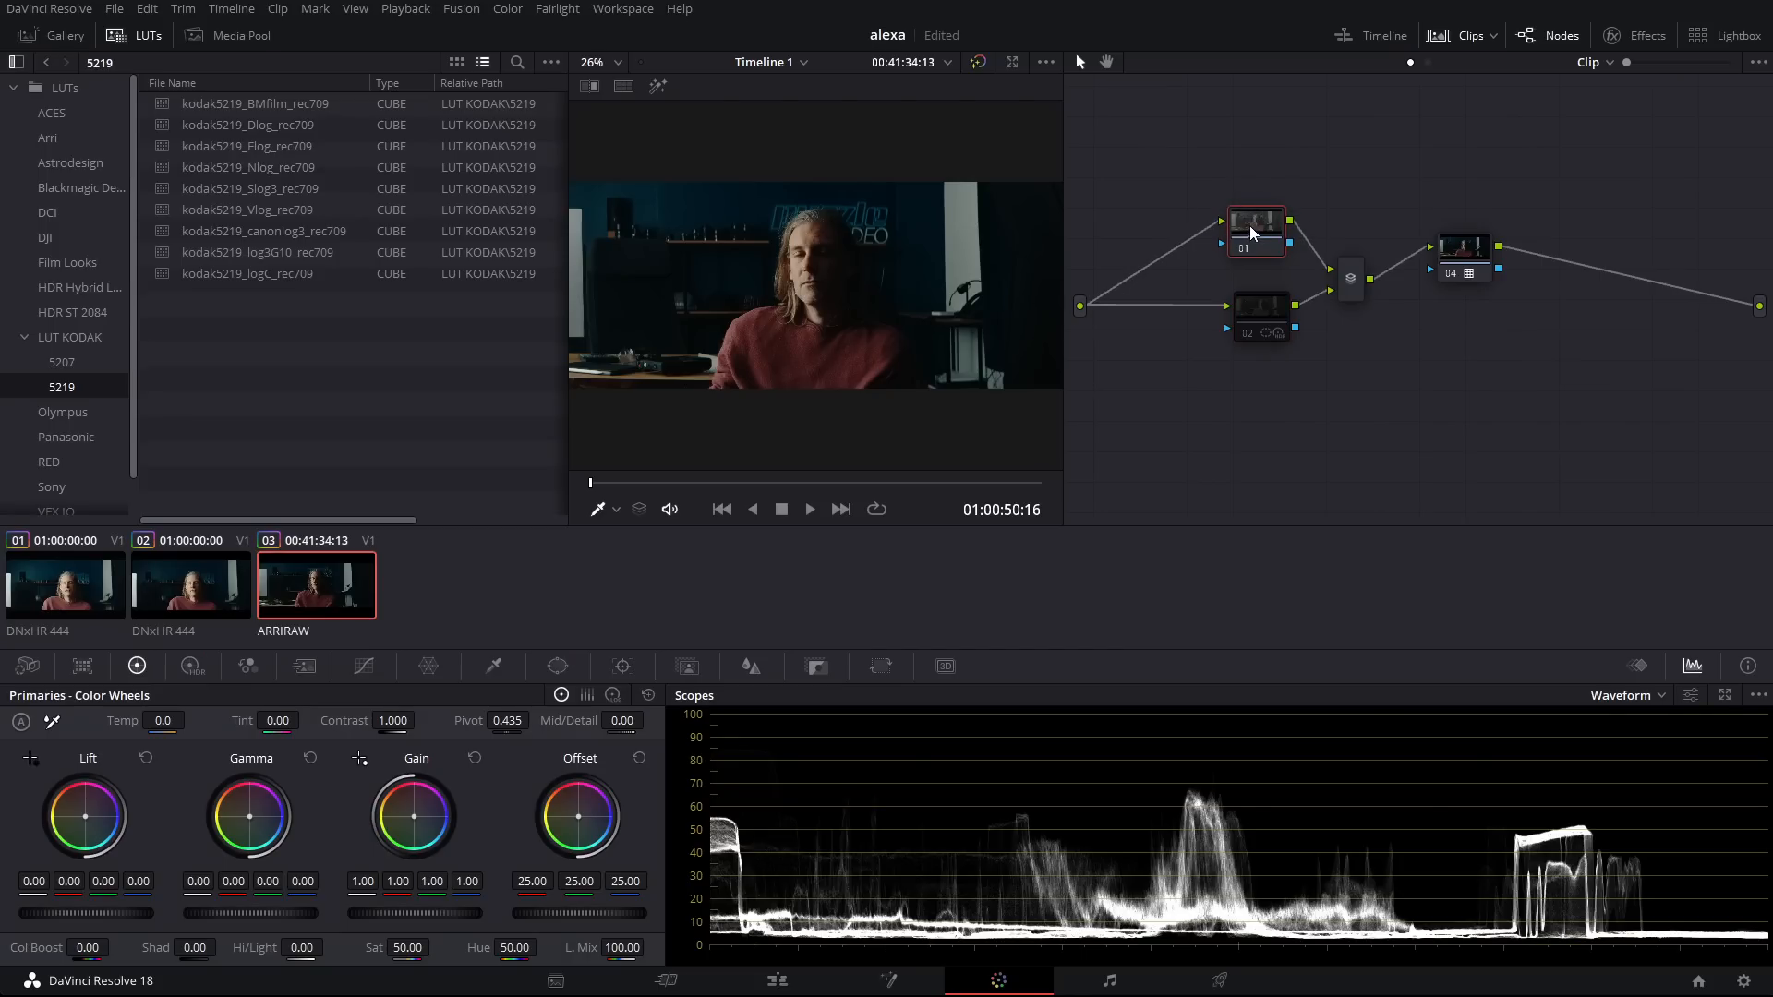
drag(1251, 230, 1240, 232)
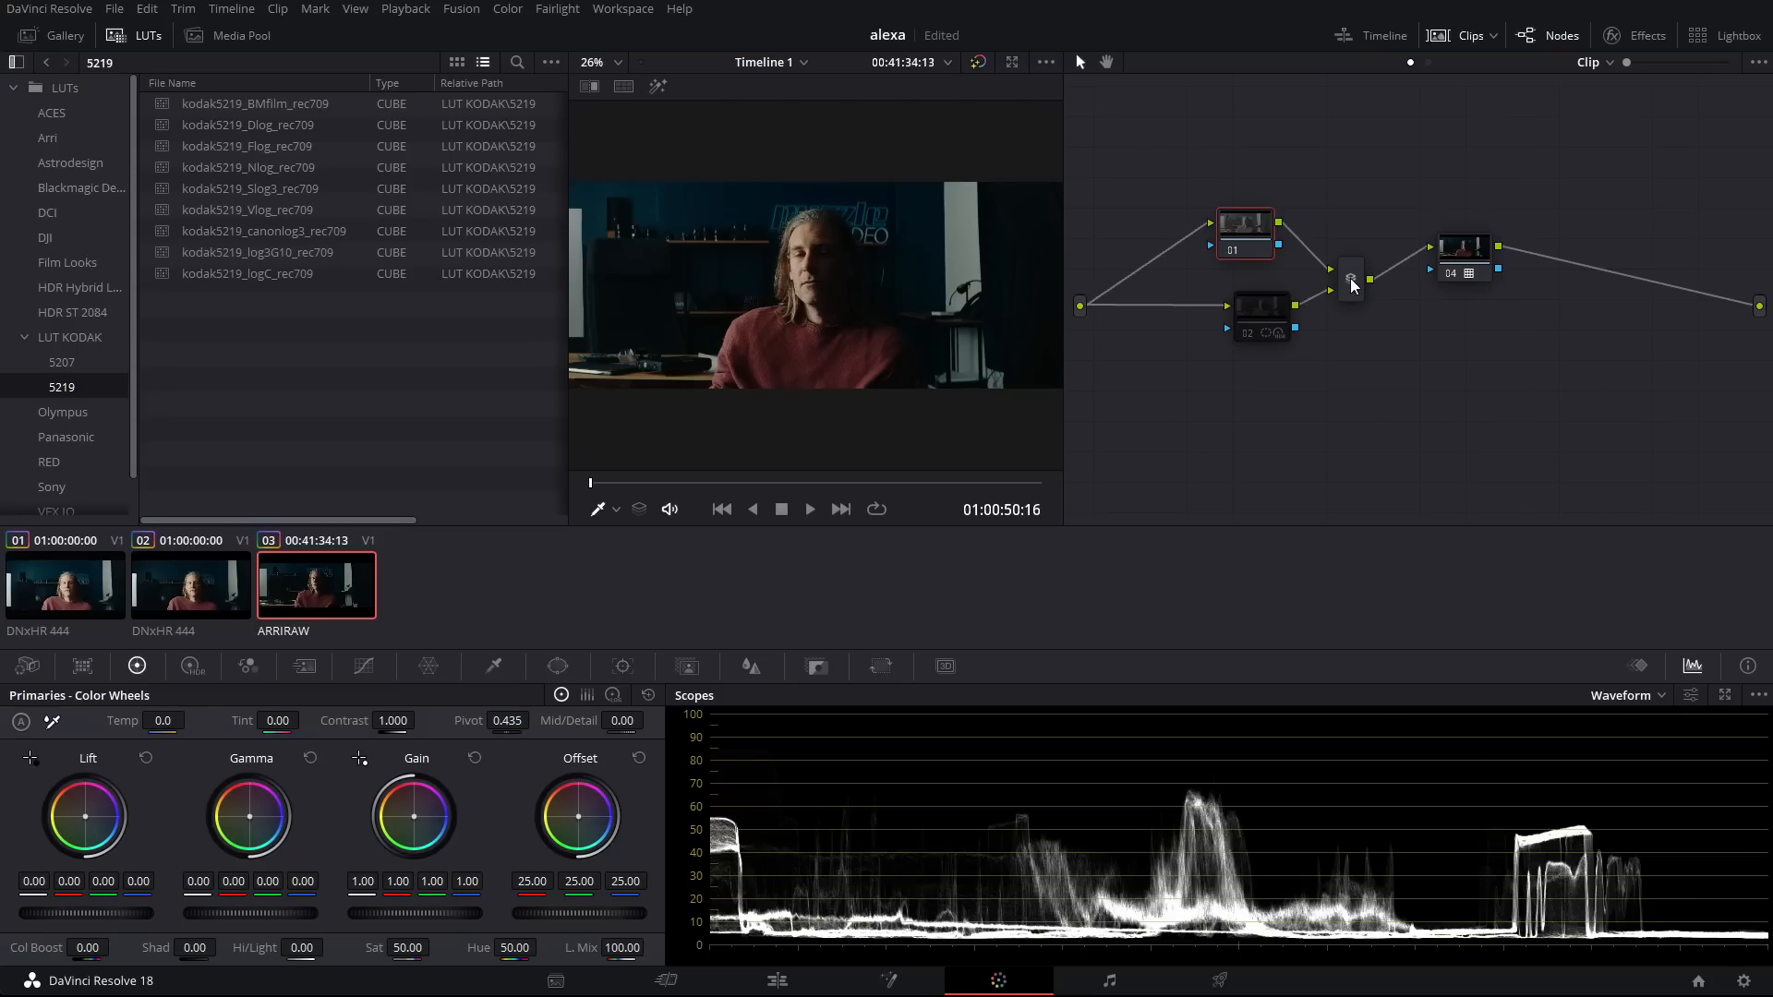
mouse_move(1473, 251)
mouse_down()
mouse_move(1480, 231)
mouse_move(1472, 243)
mouse_up()
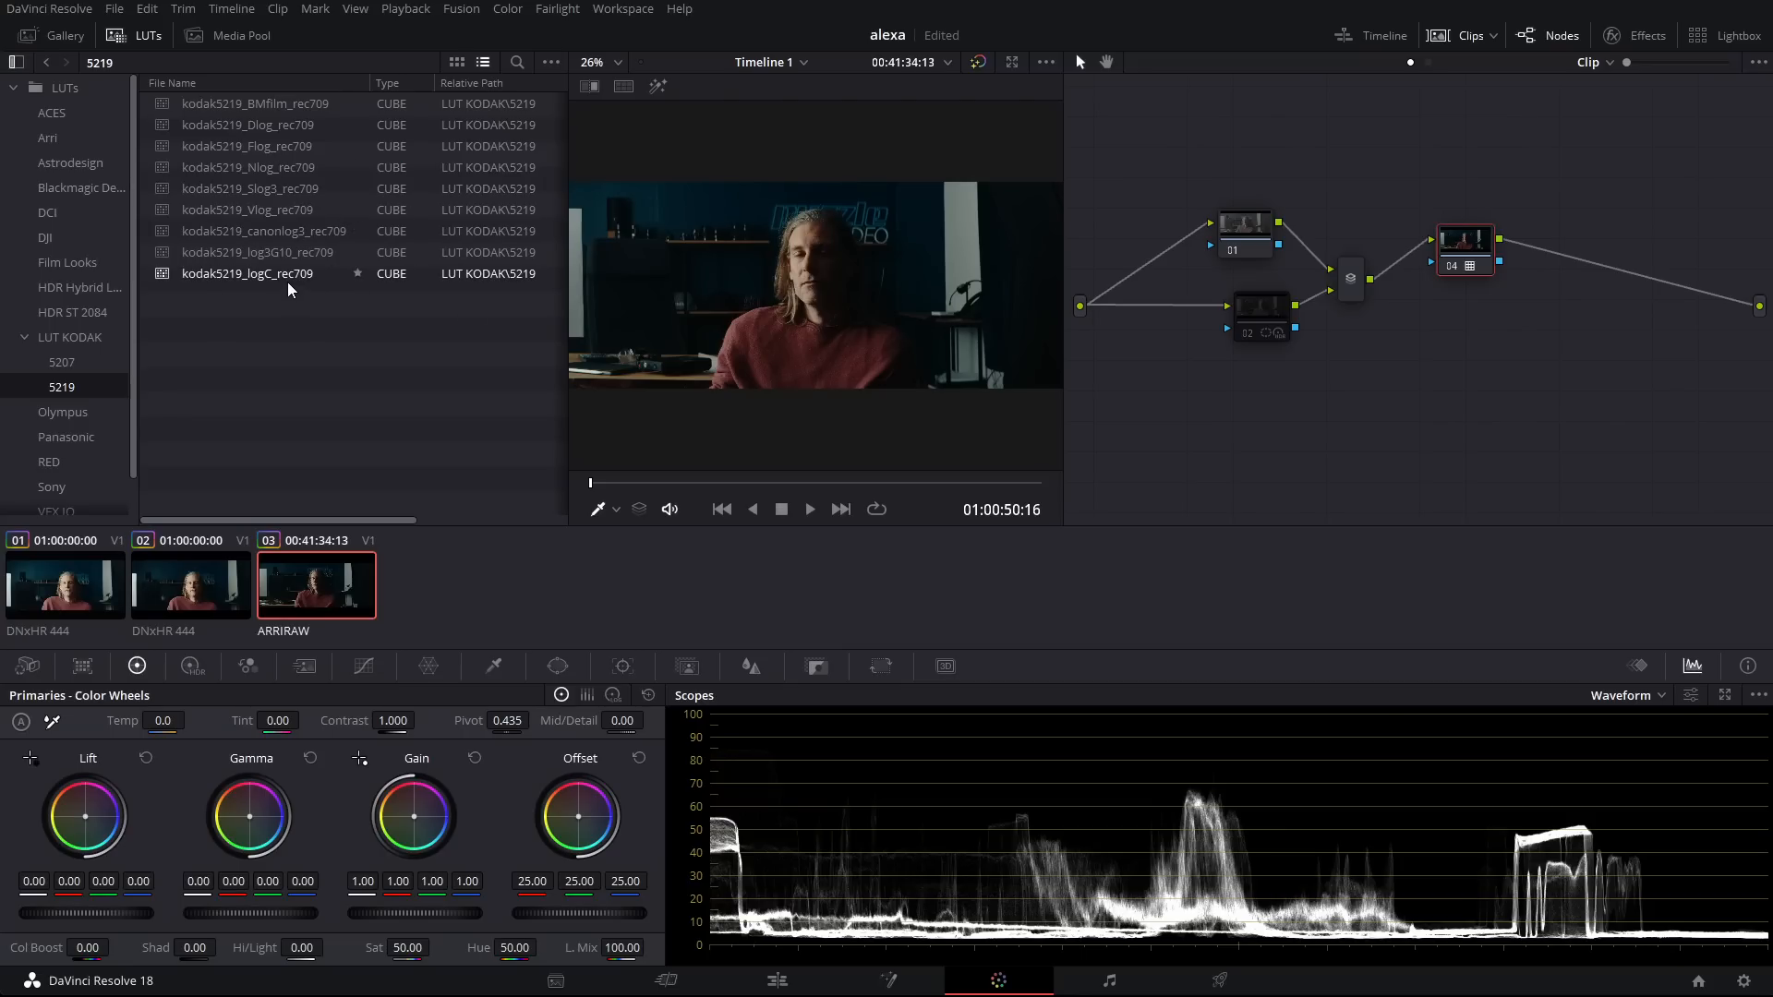
drag(1470, 243, 1484, 248)
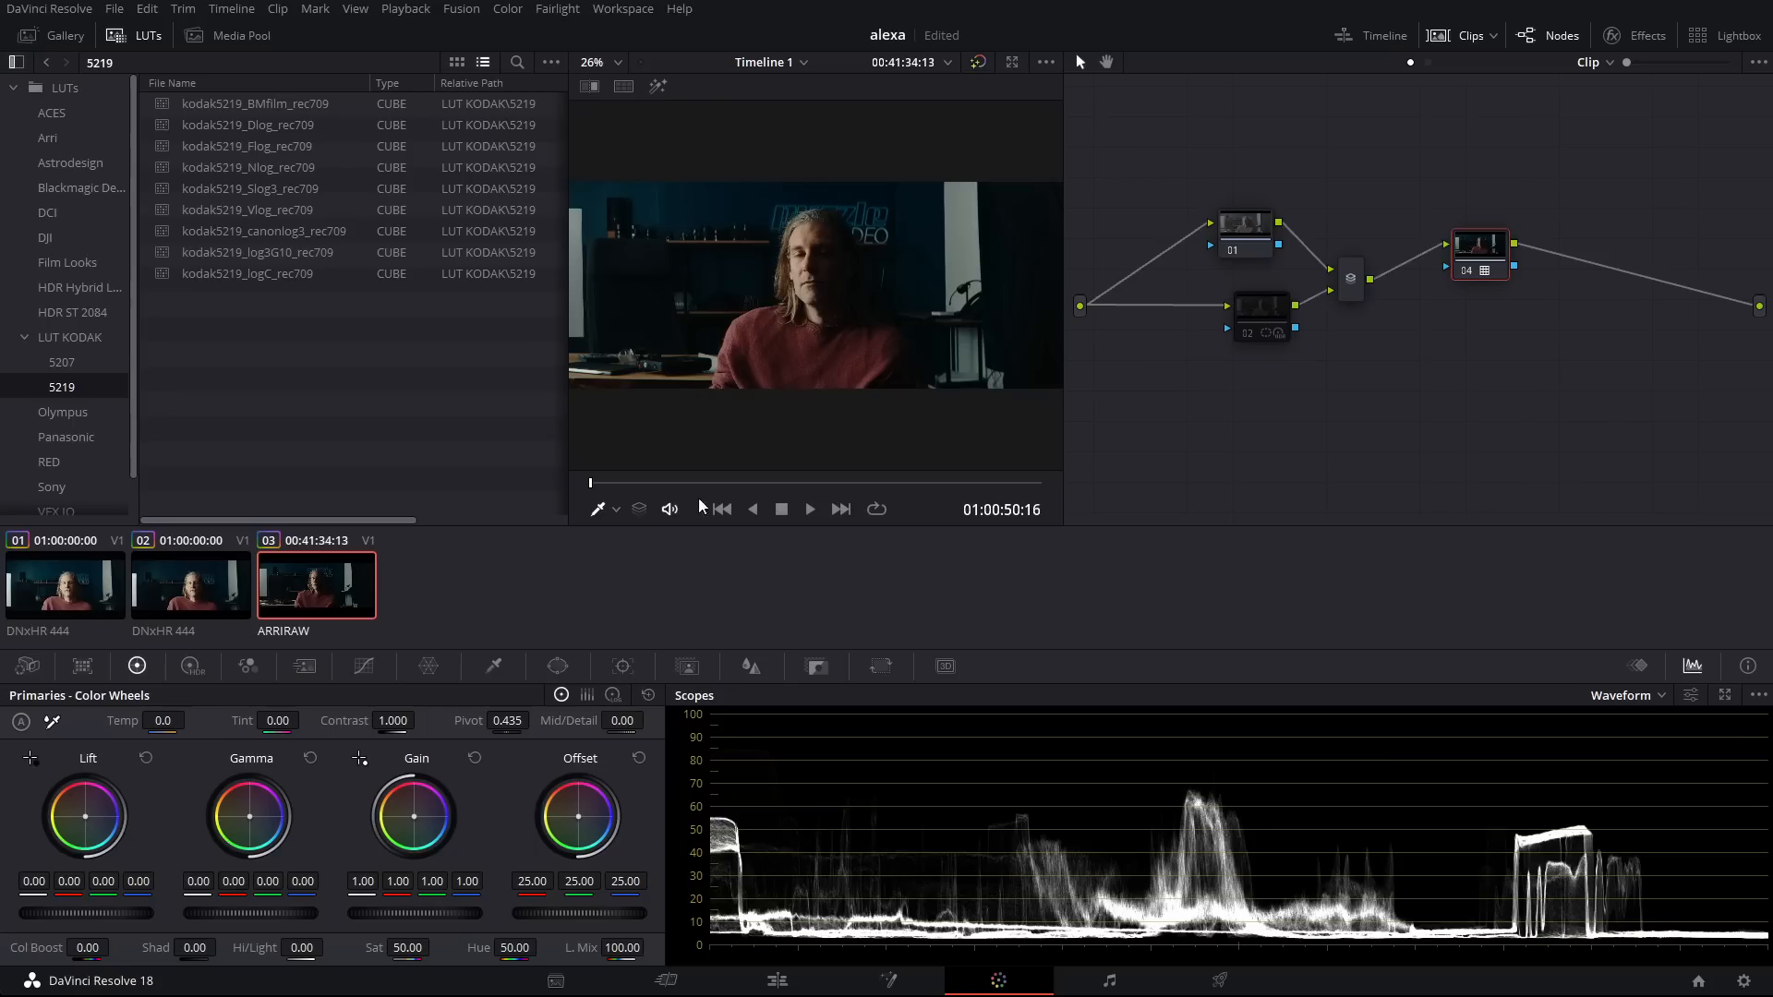
Step: Hide the LUT browser to enlarge the viewer and scrub the ARRIRAW clip to 01:00:55:15
drag(615, 487, 826, 482)
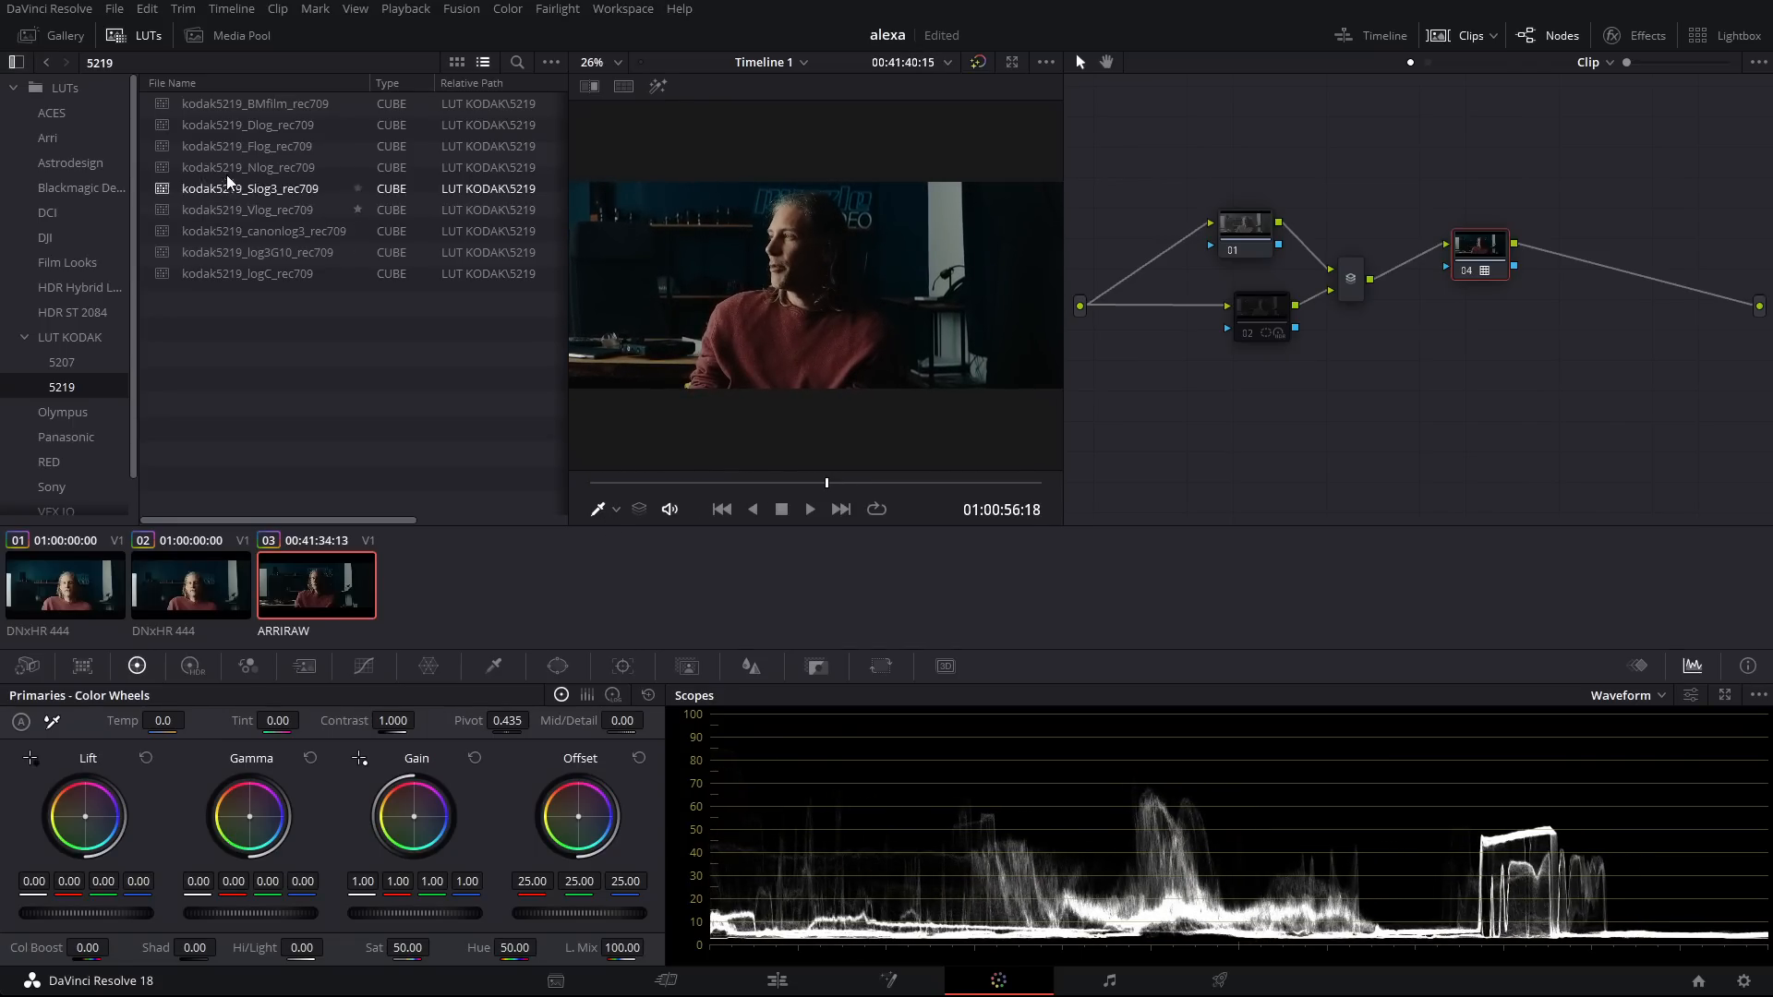
click(141, 38)
drag(558, 487, 872, 484)
drag(593, 484, 458, 486)
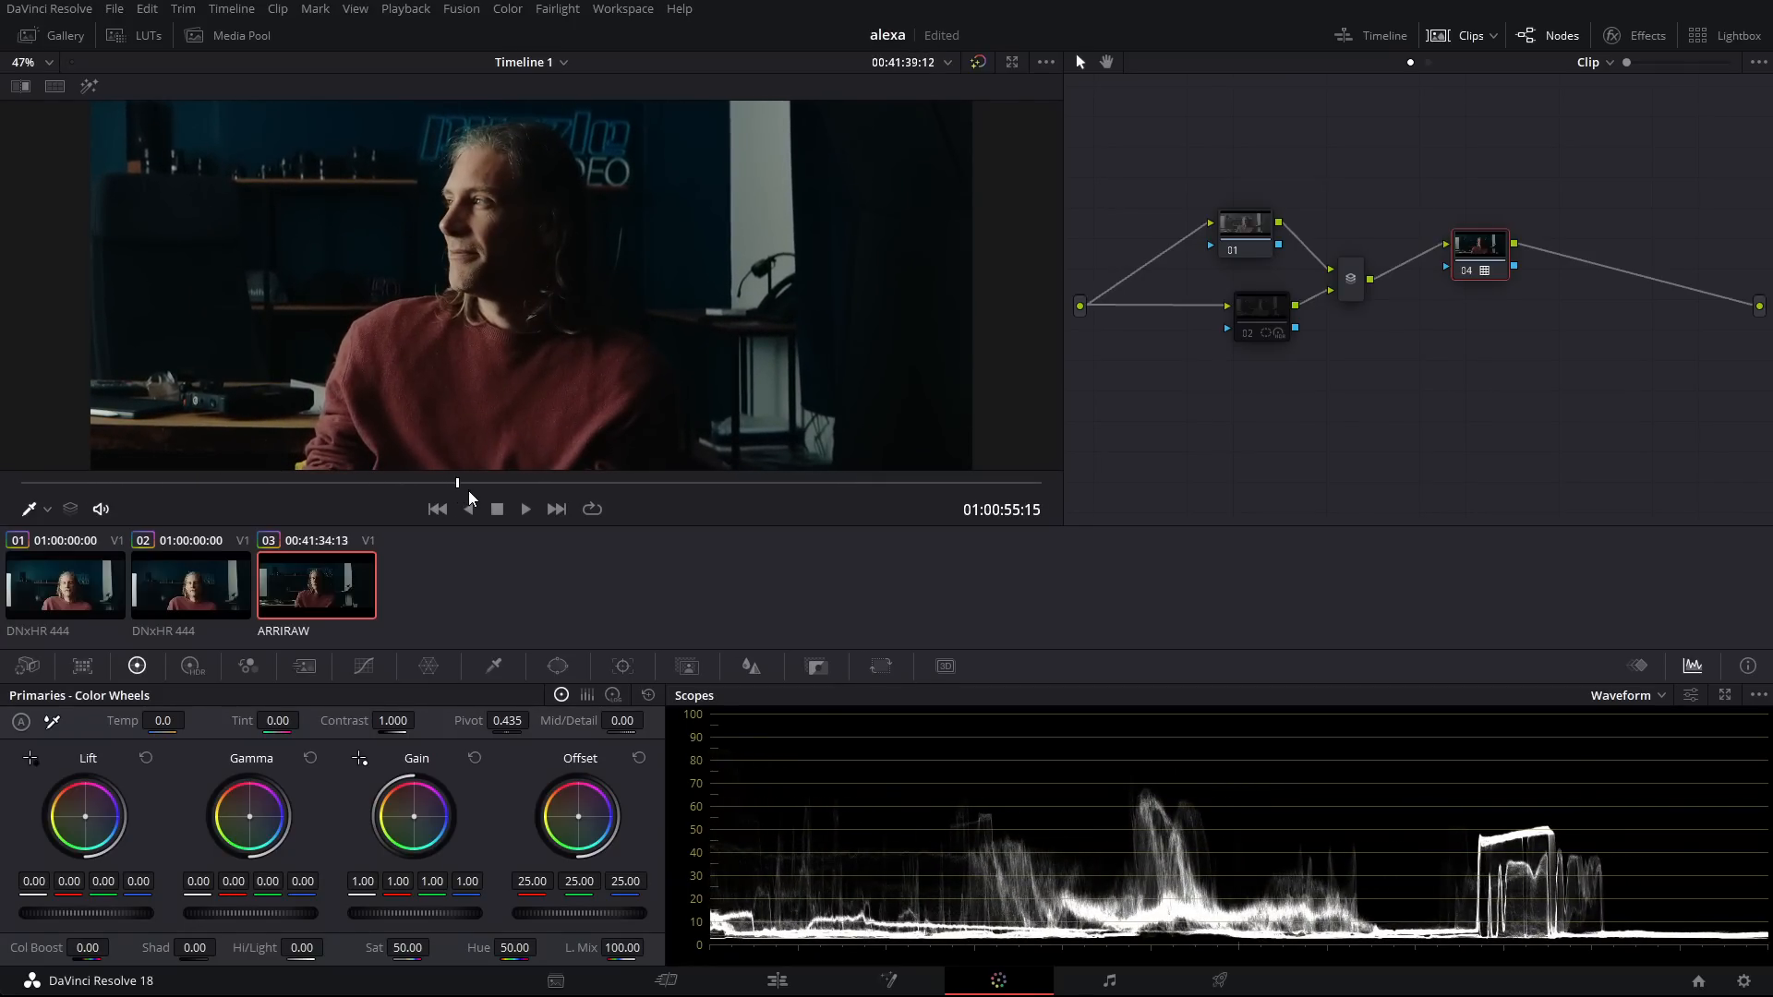
Step: Compare the ARRIRAW image with and without its grade, and scrub through the clip, stopping at 01:00:55:10
click(978, 64)
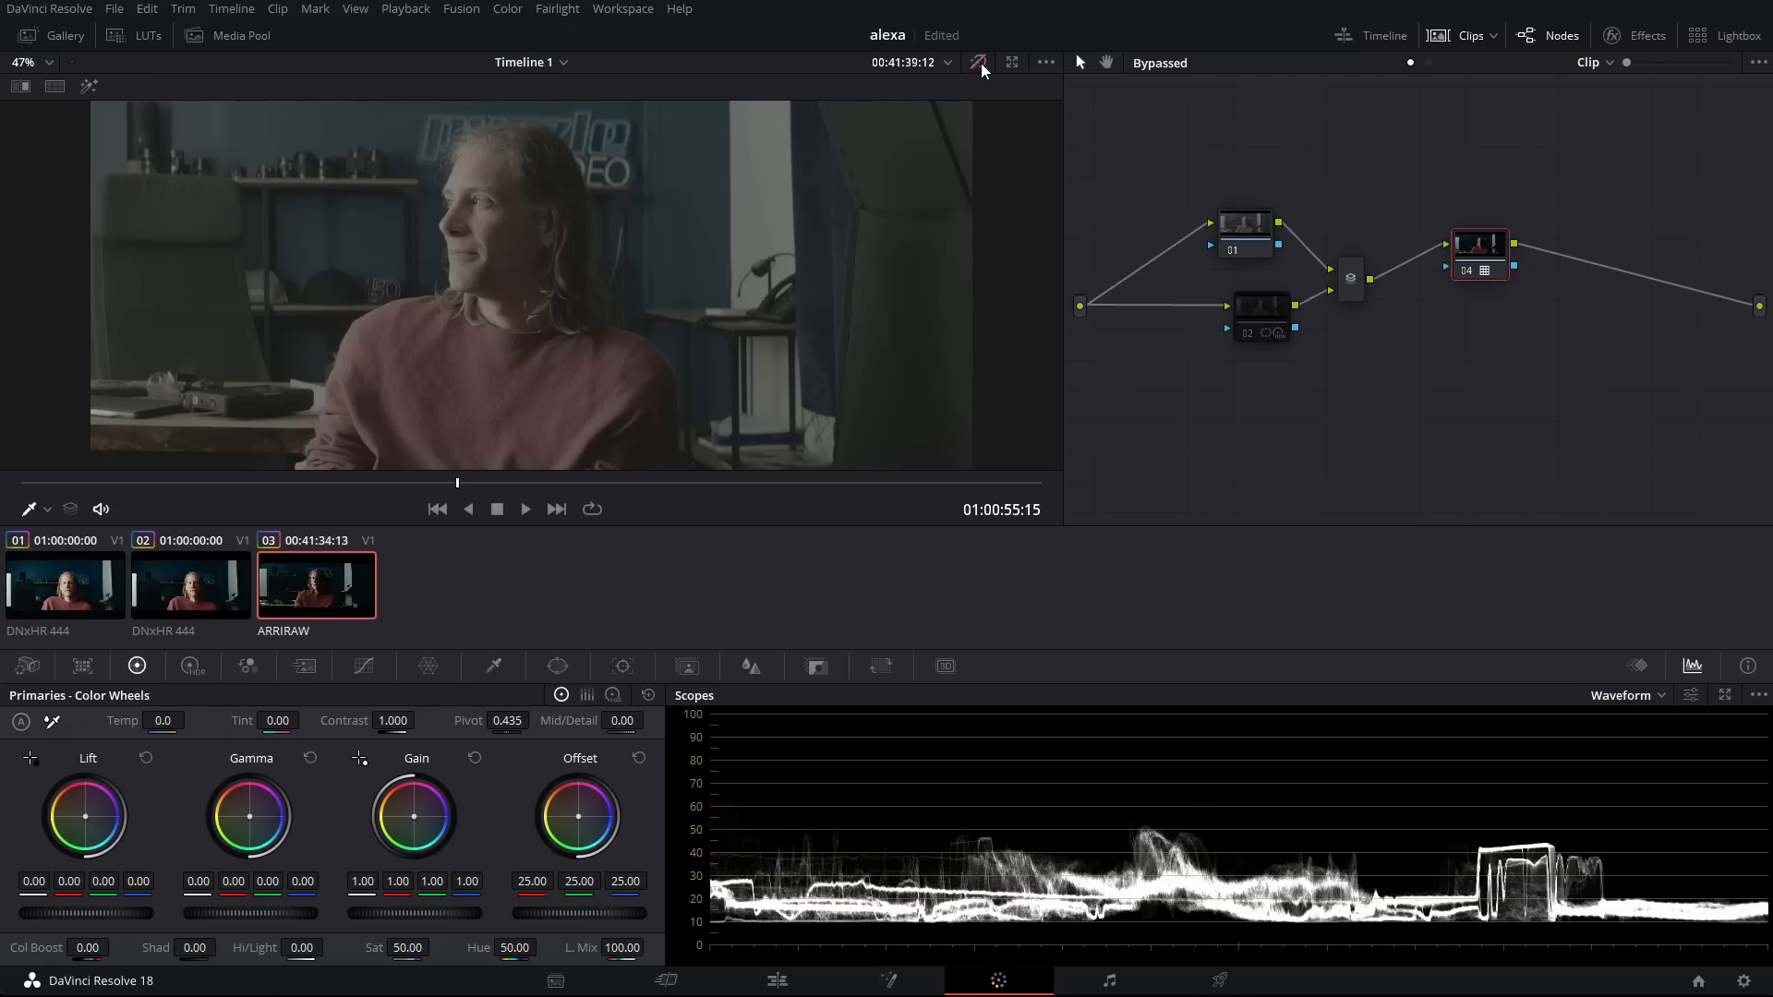
click(980, 64)
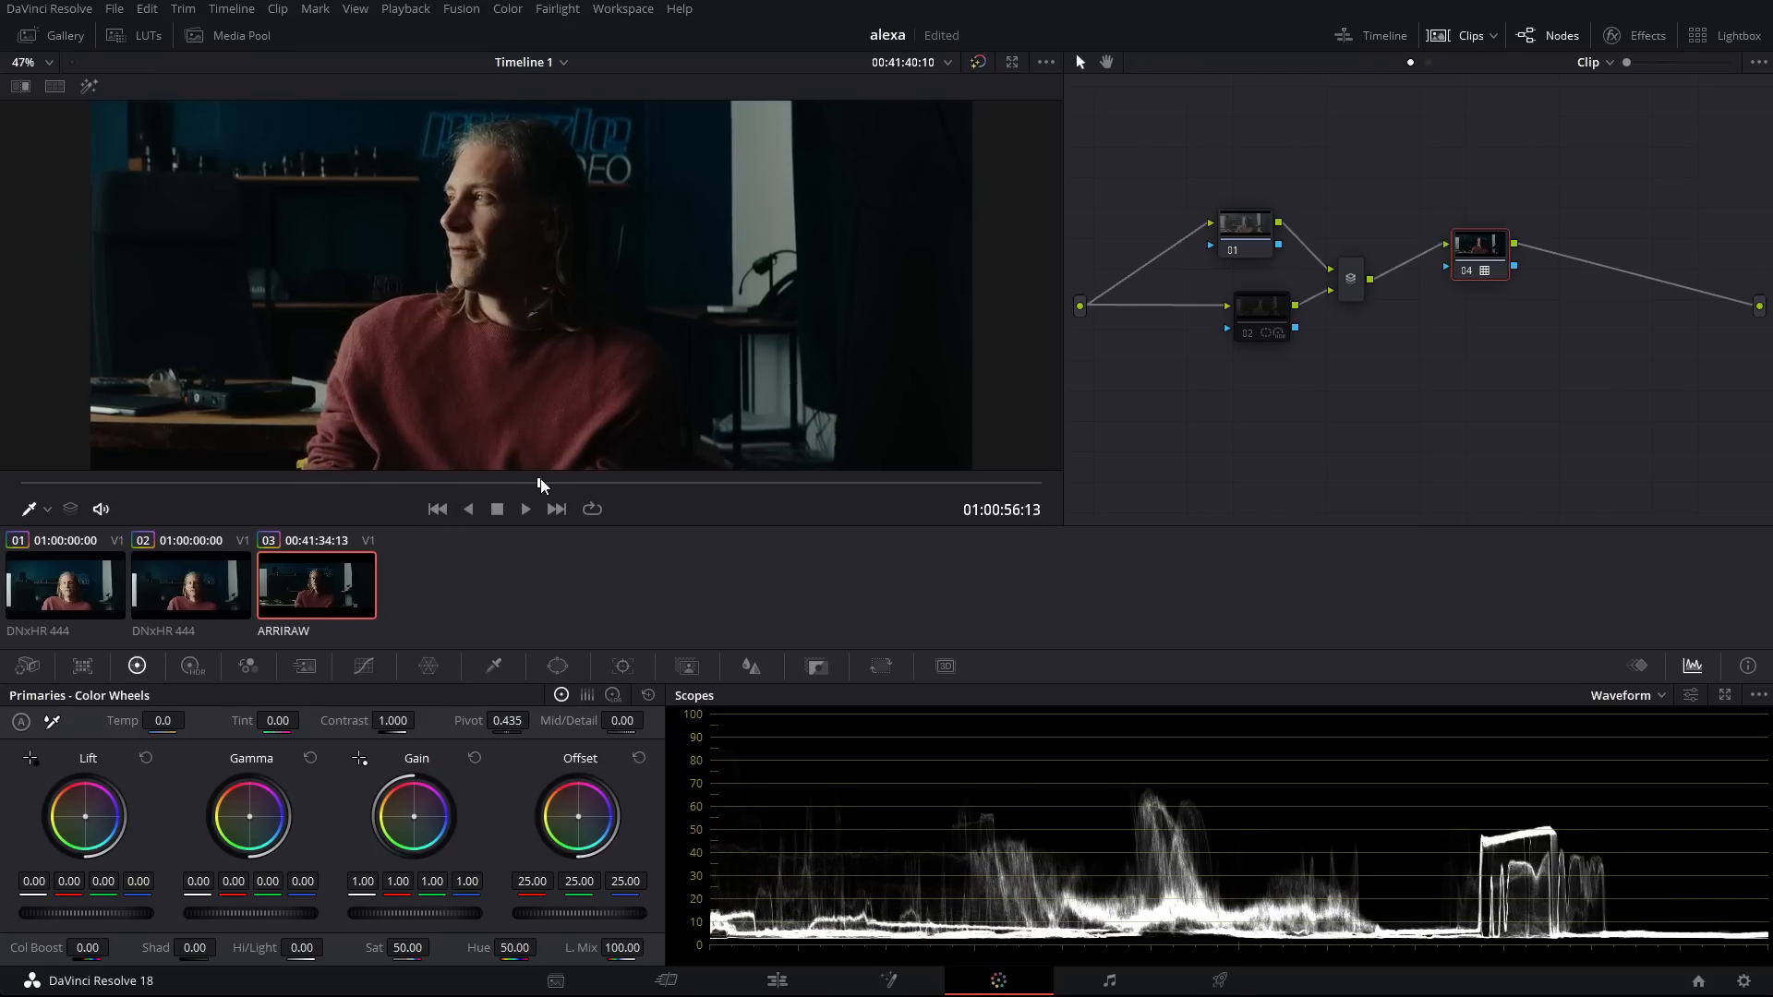
click(451, 487)
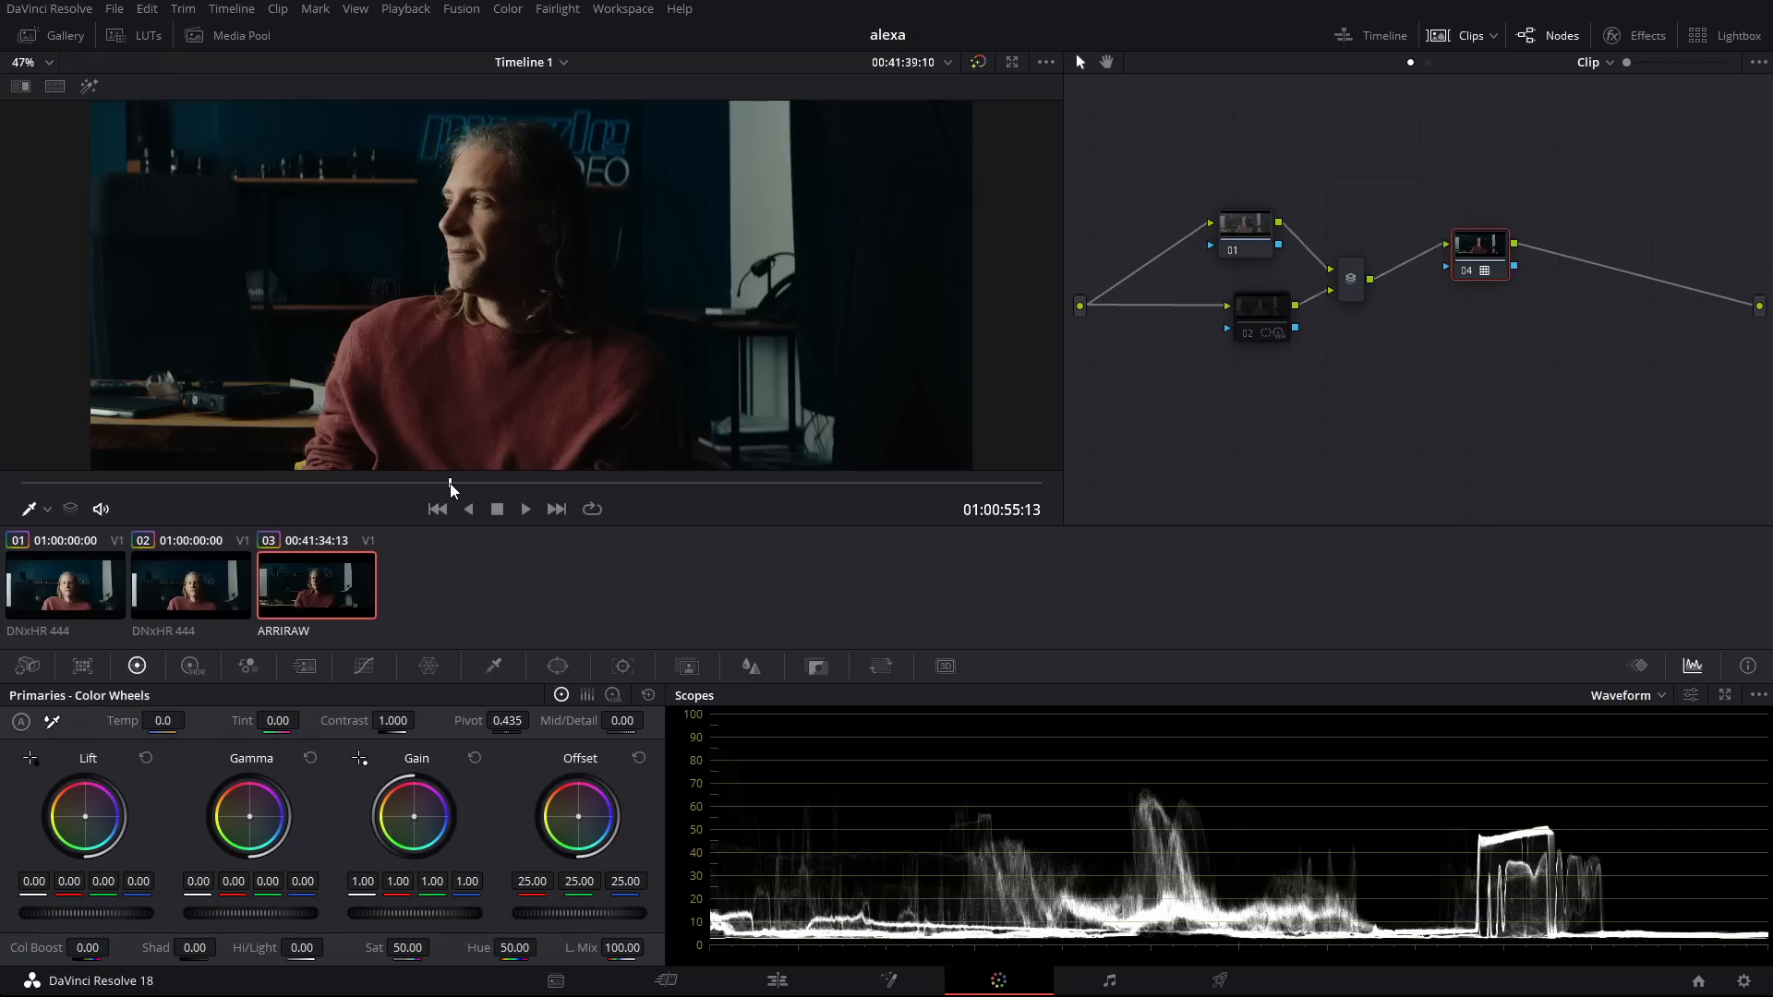
drag(450, 484, 303, 480)
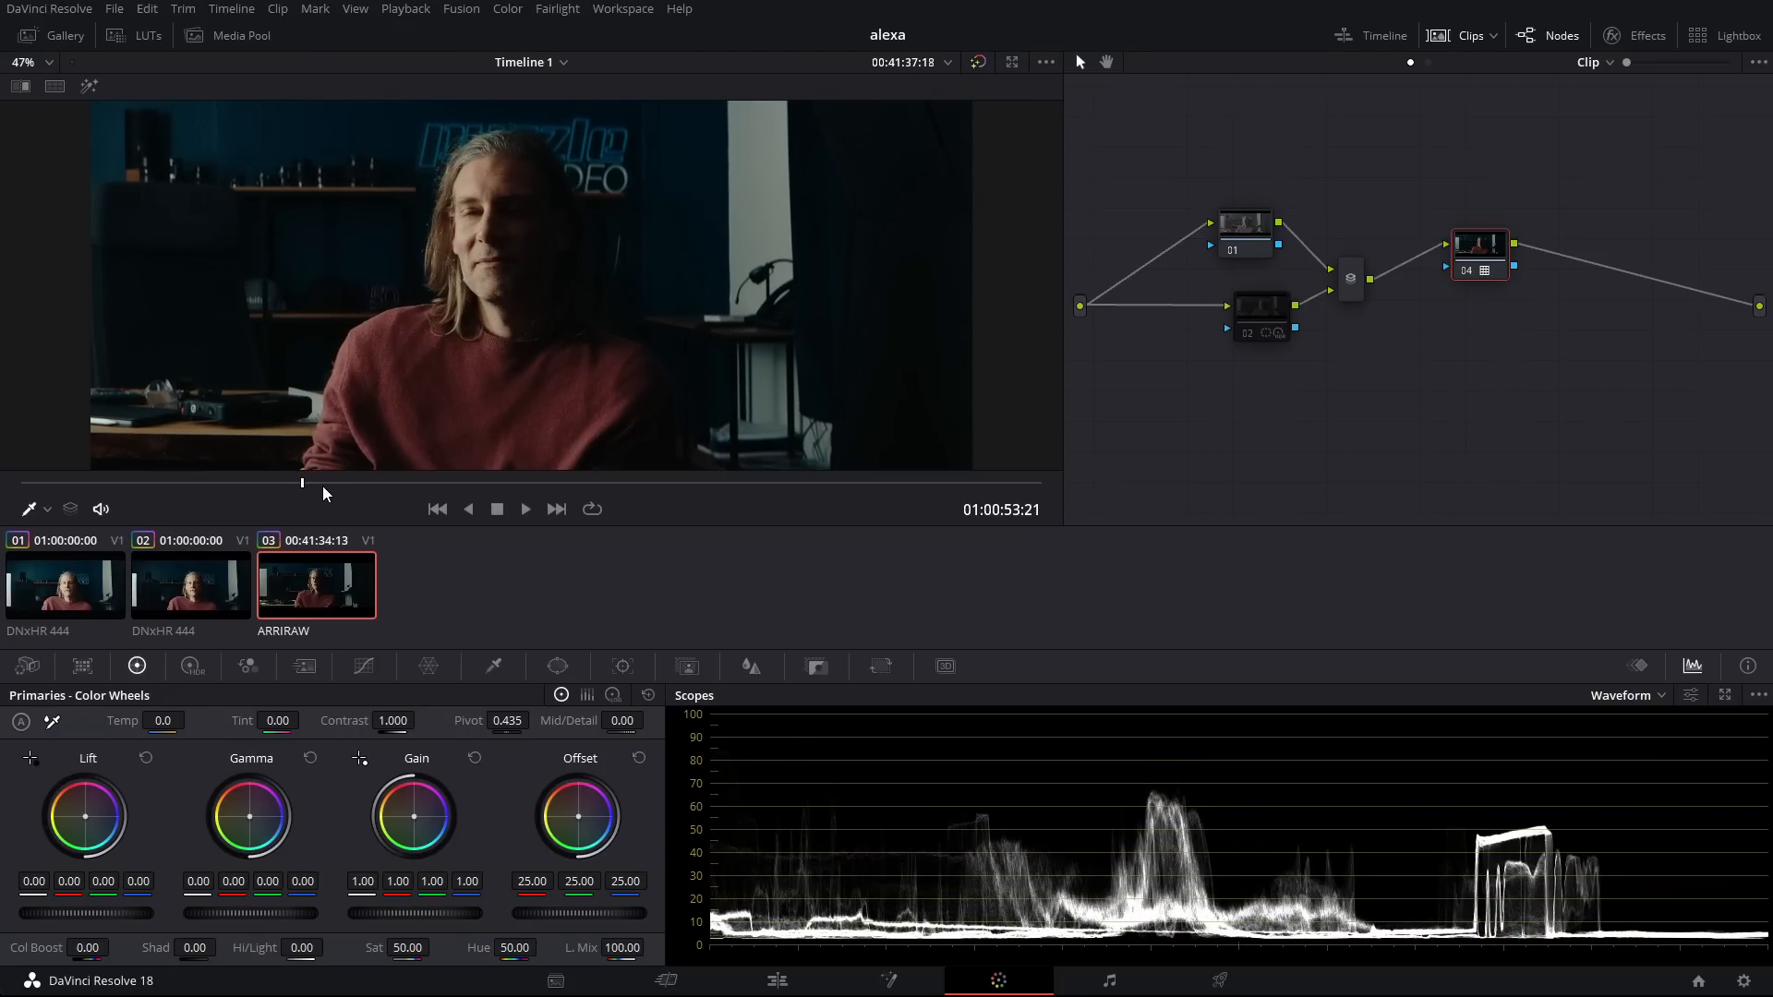
drag(303, 482, 379, 487)
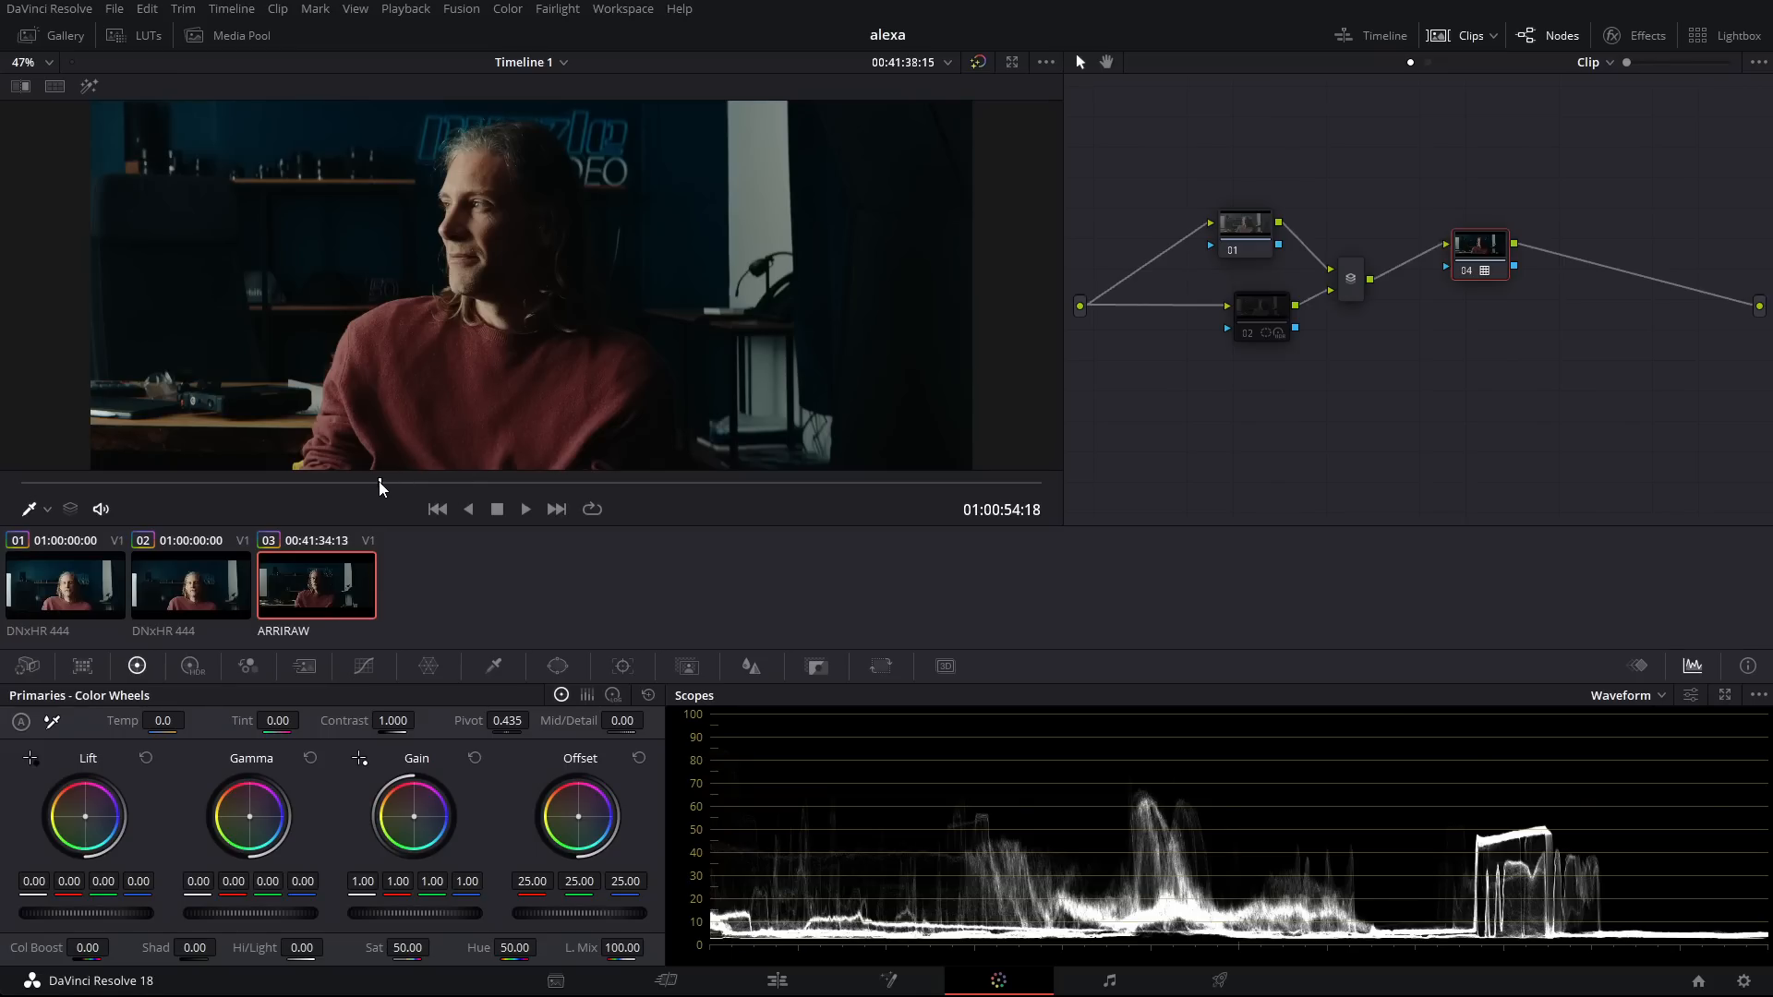
drag(380, 481, 440, 480)
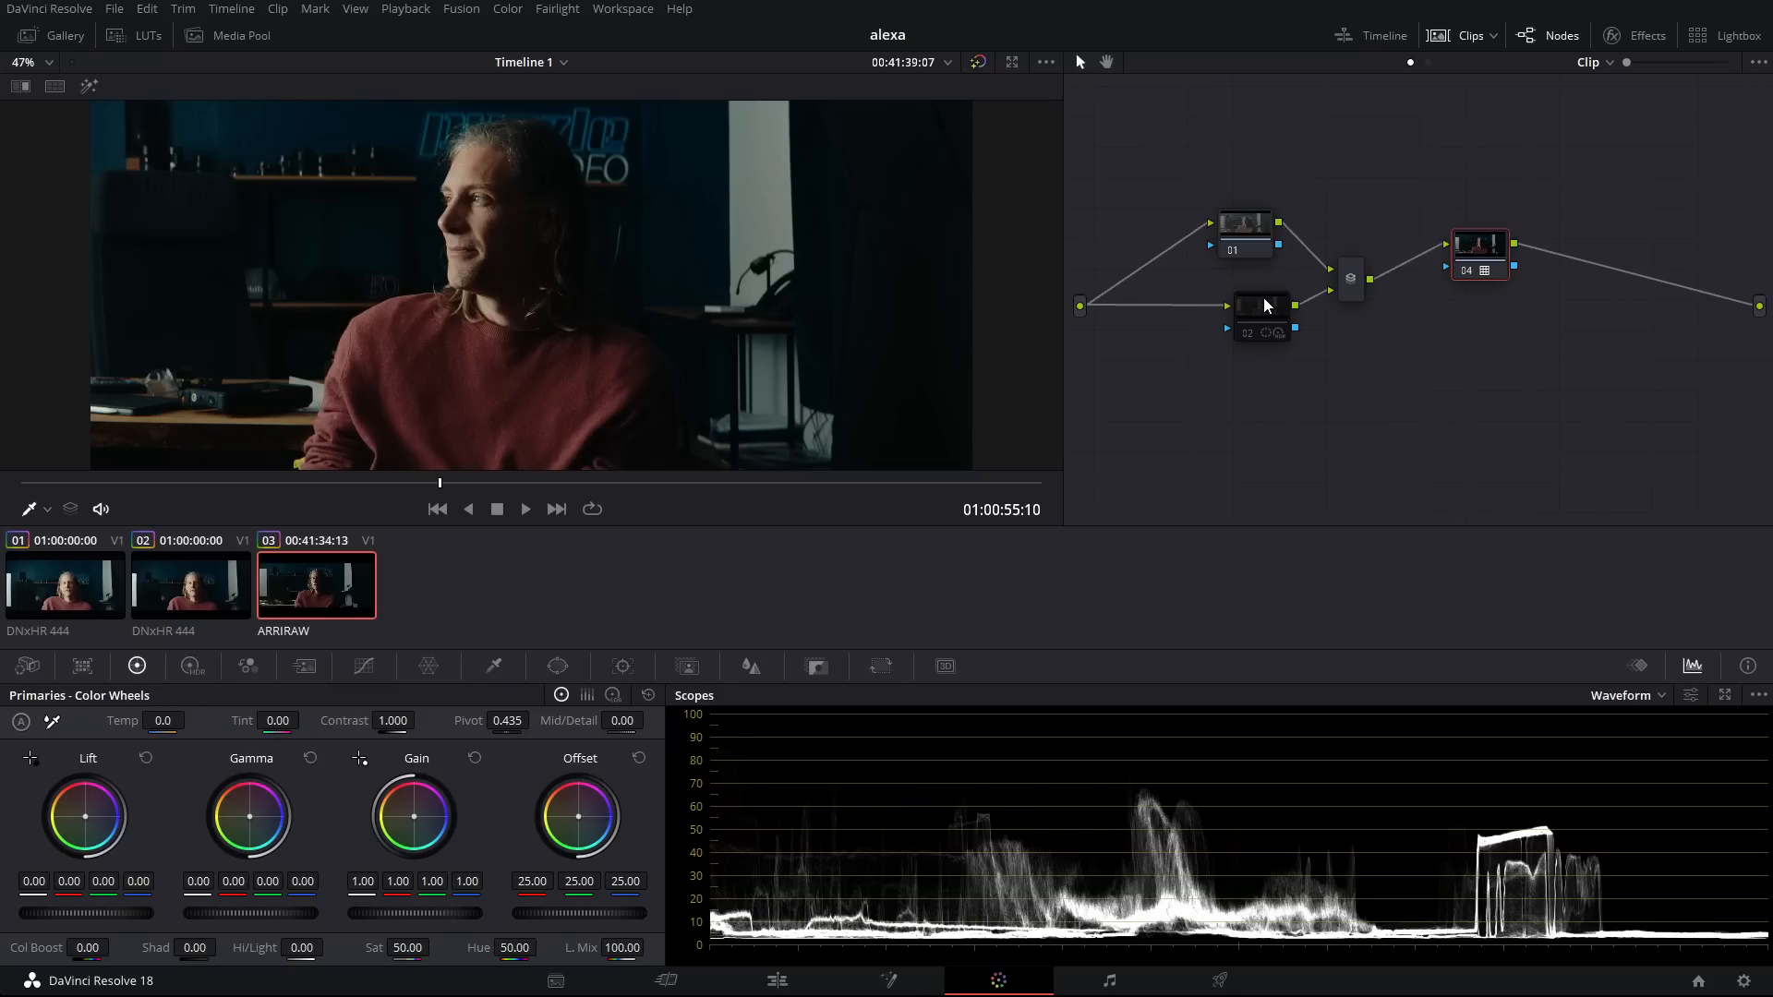
Step: Enable node 02, place it directly below node 01 and open its circular Power Window
drag(1267, 308, 1249, 331)
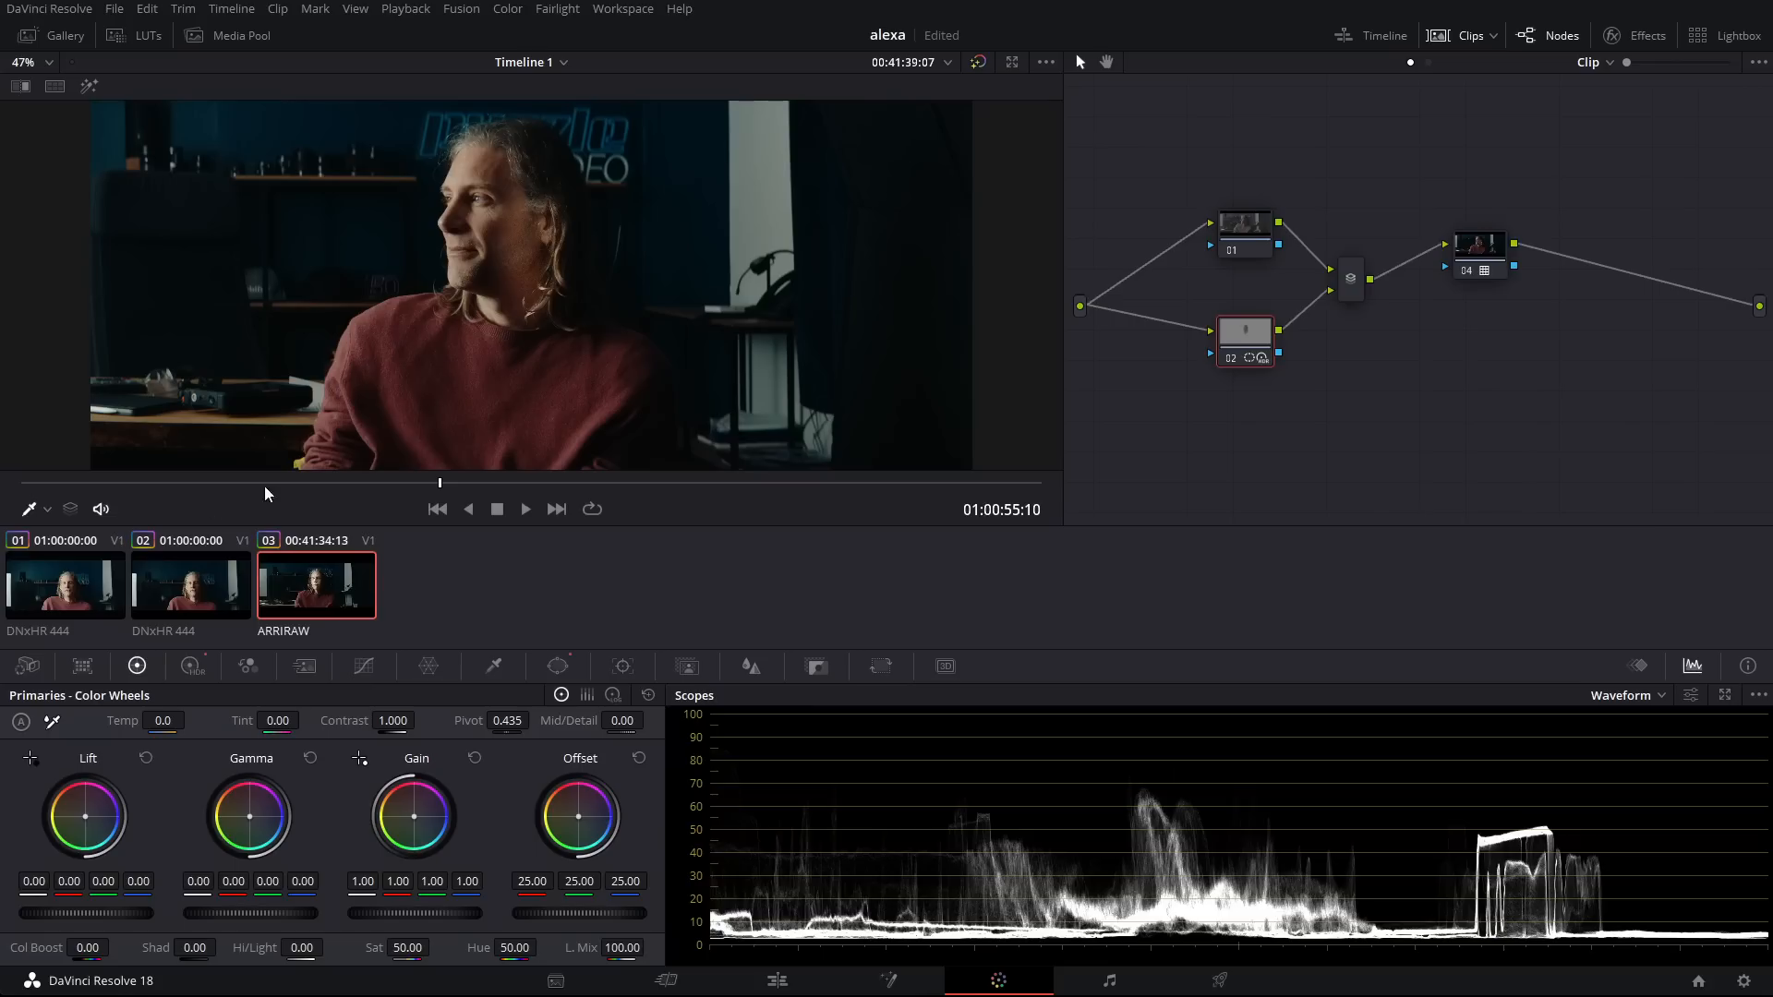
click(70, 589)
click(558, 667)
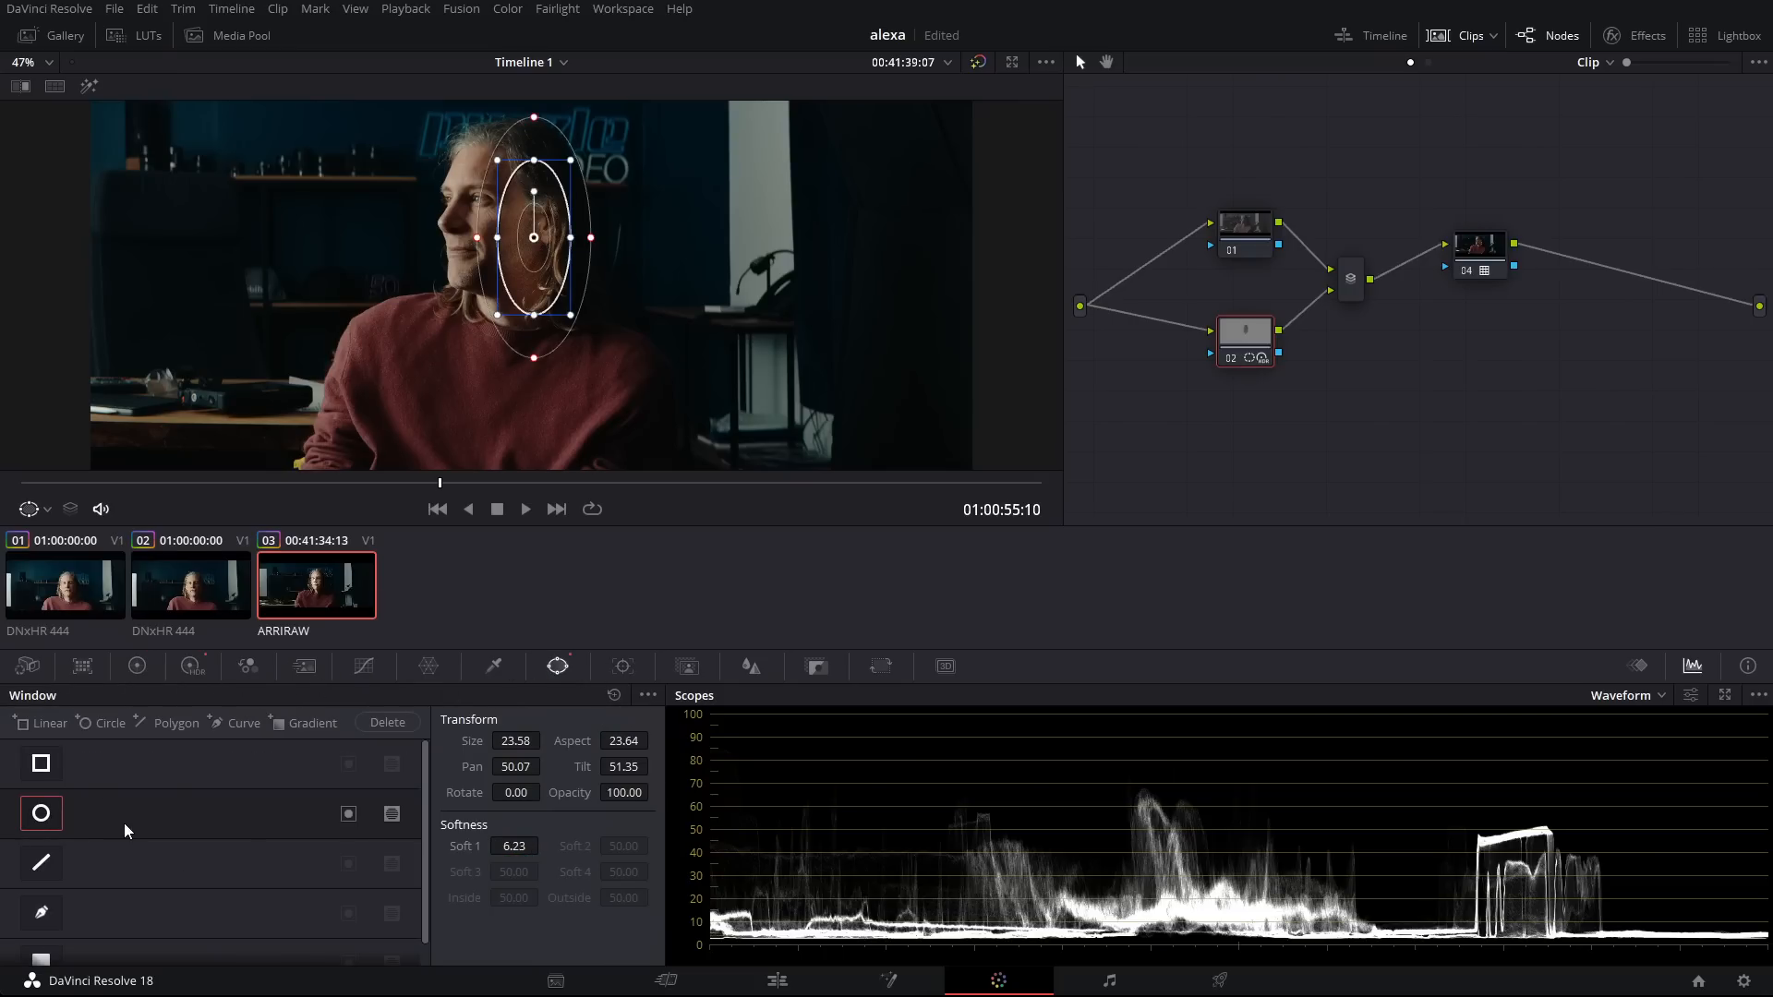
Step: Move the circular window over the shadowed cheek at pan 49.60, tilt 51.67, hide its outline and inspect the skin noise
mouse_move(545, 276)
mouse_down()
mouse_move(534, 293)
mouse_move(894, 269)
mouse_move(518, 278)
mouse_move(577, 258)
mouse_move(1052, 341)
mouse_move(552, 322)
mouse_move(522, 252)
mouse_up()
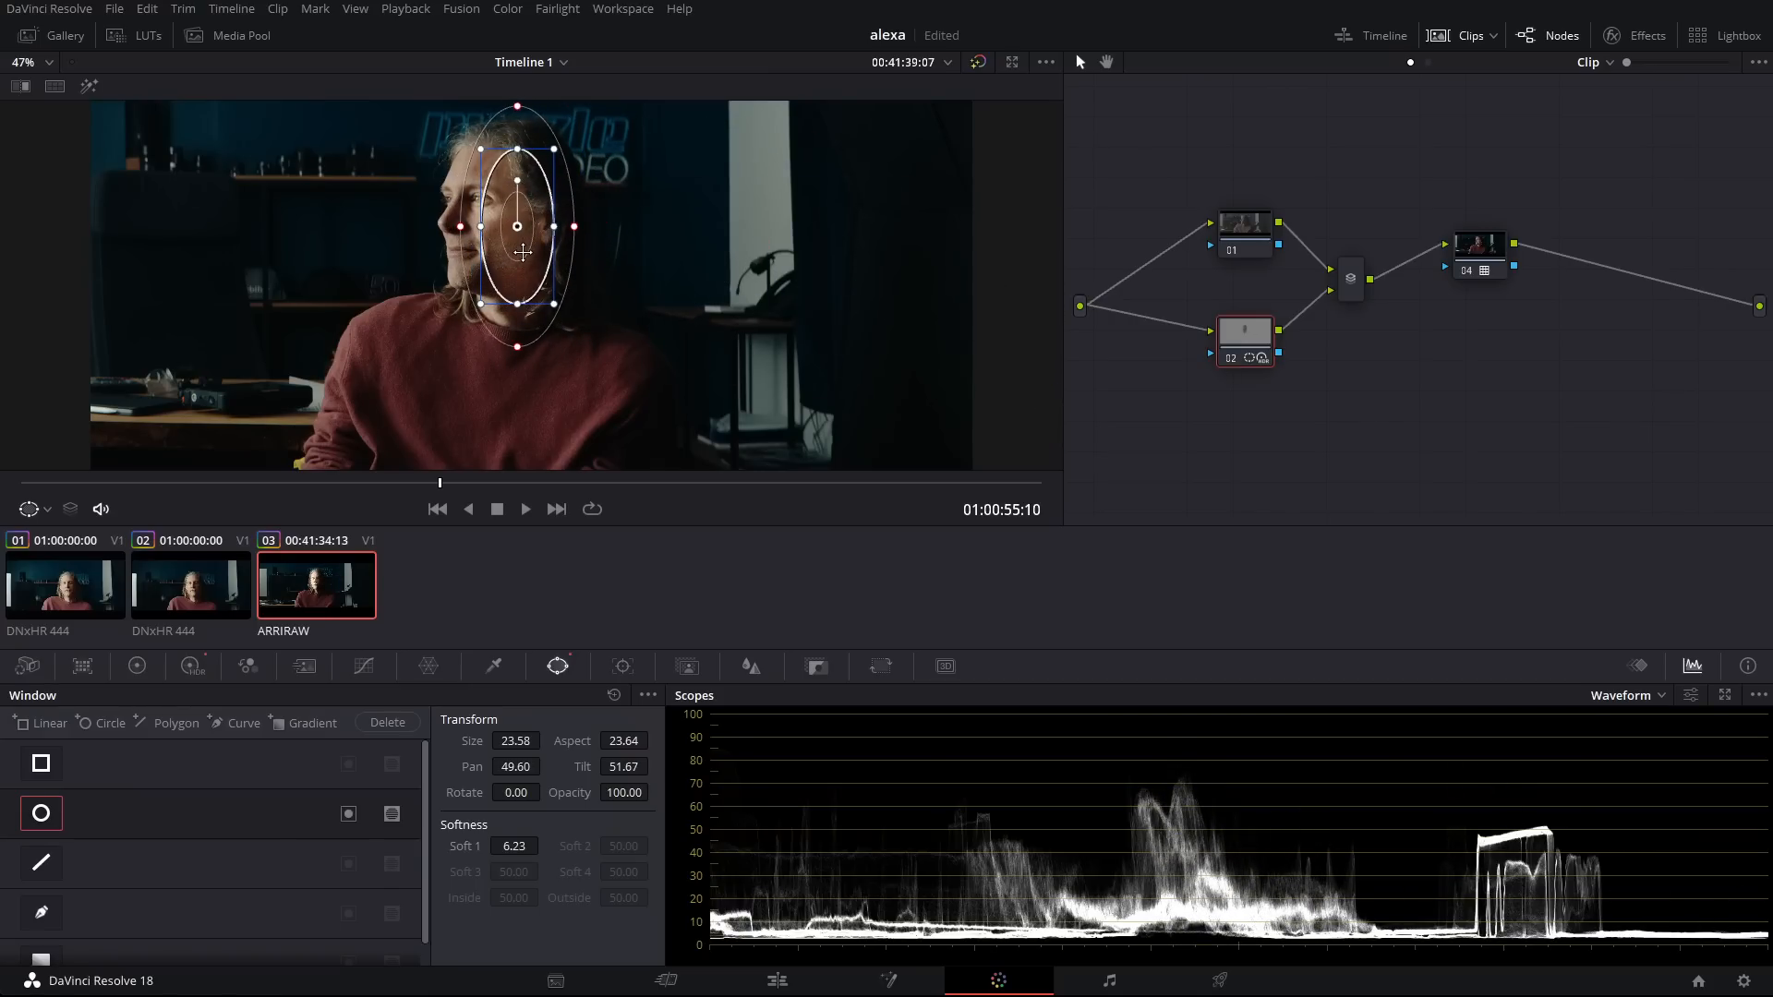
click(29, 509)
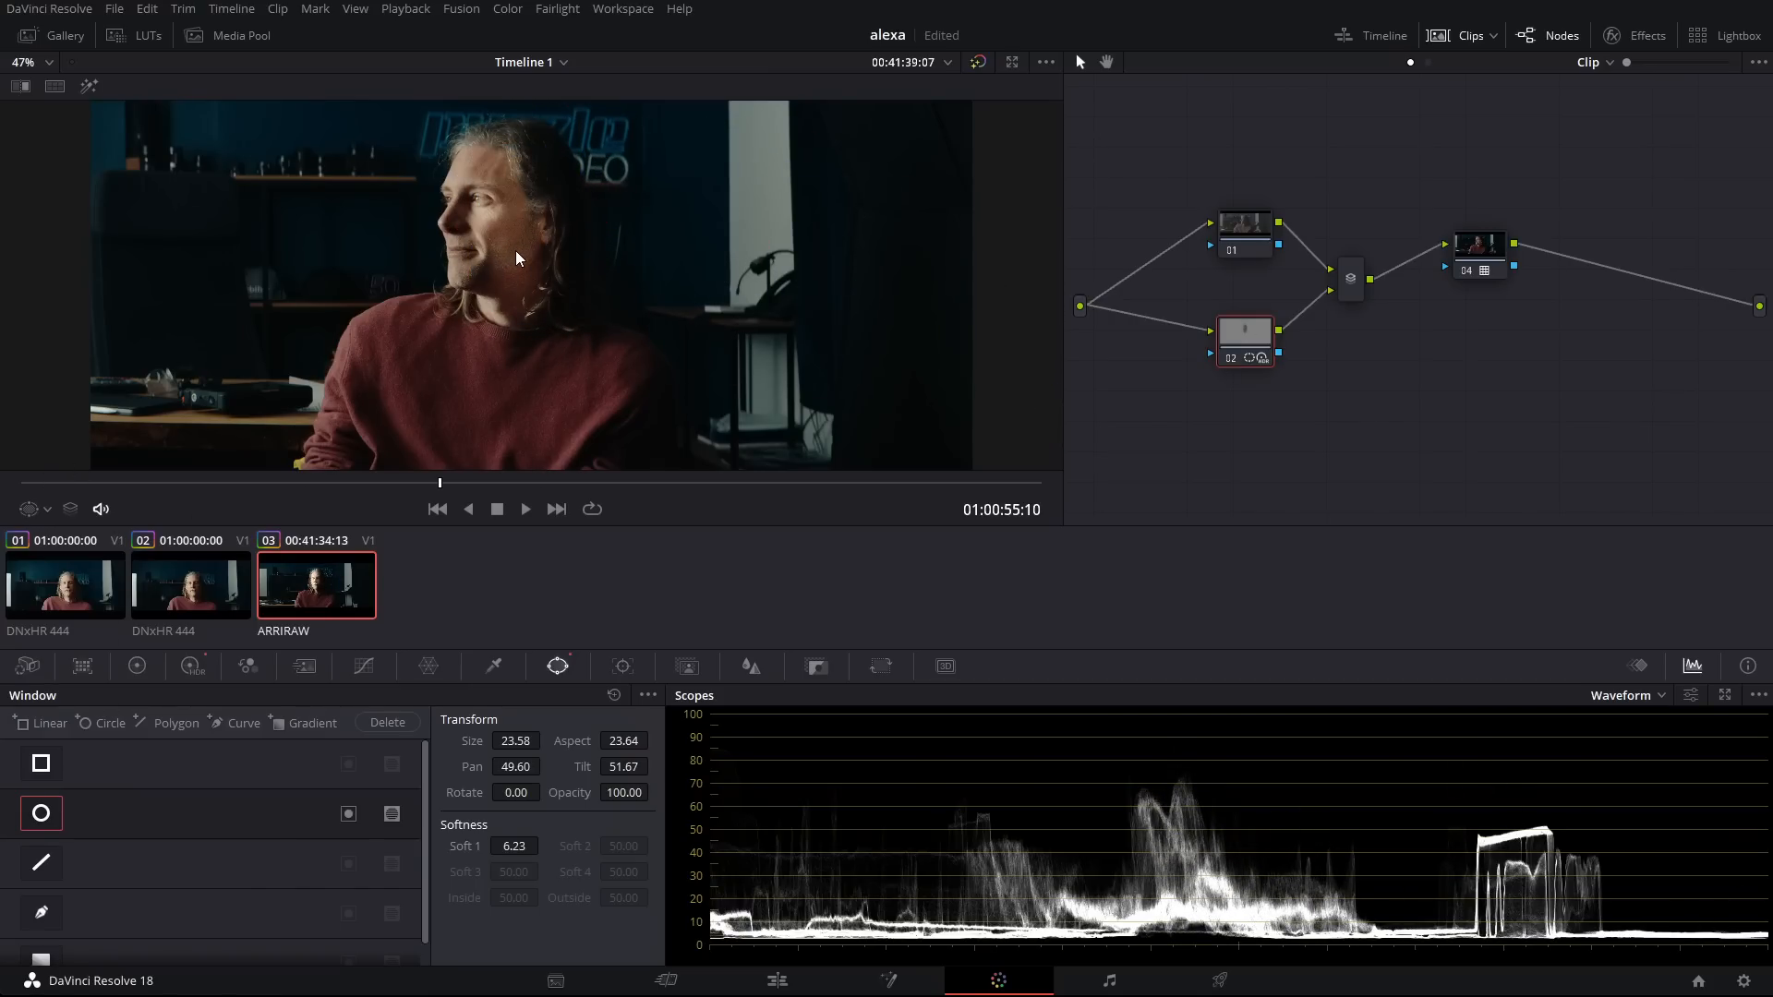
scroll(515, 251, up, 10)
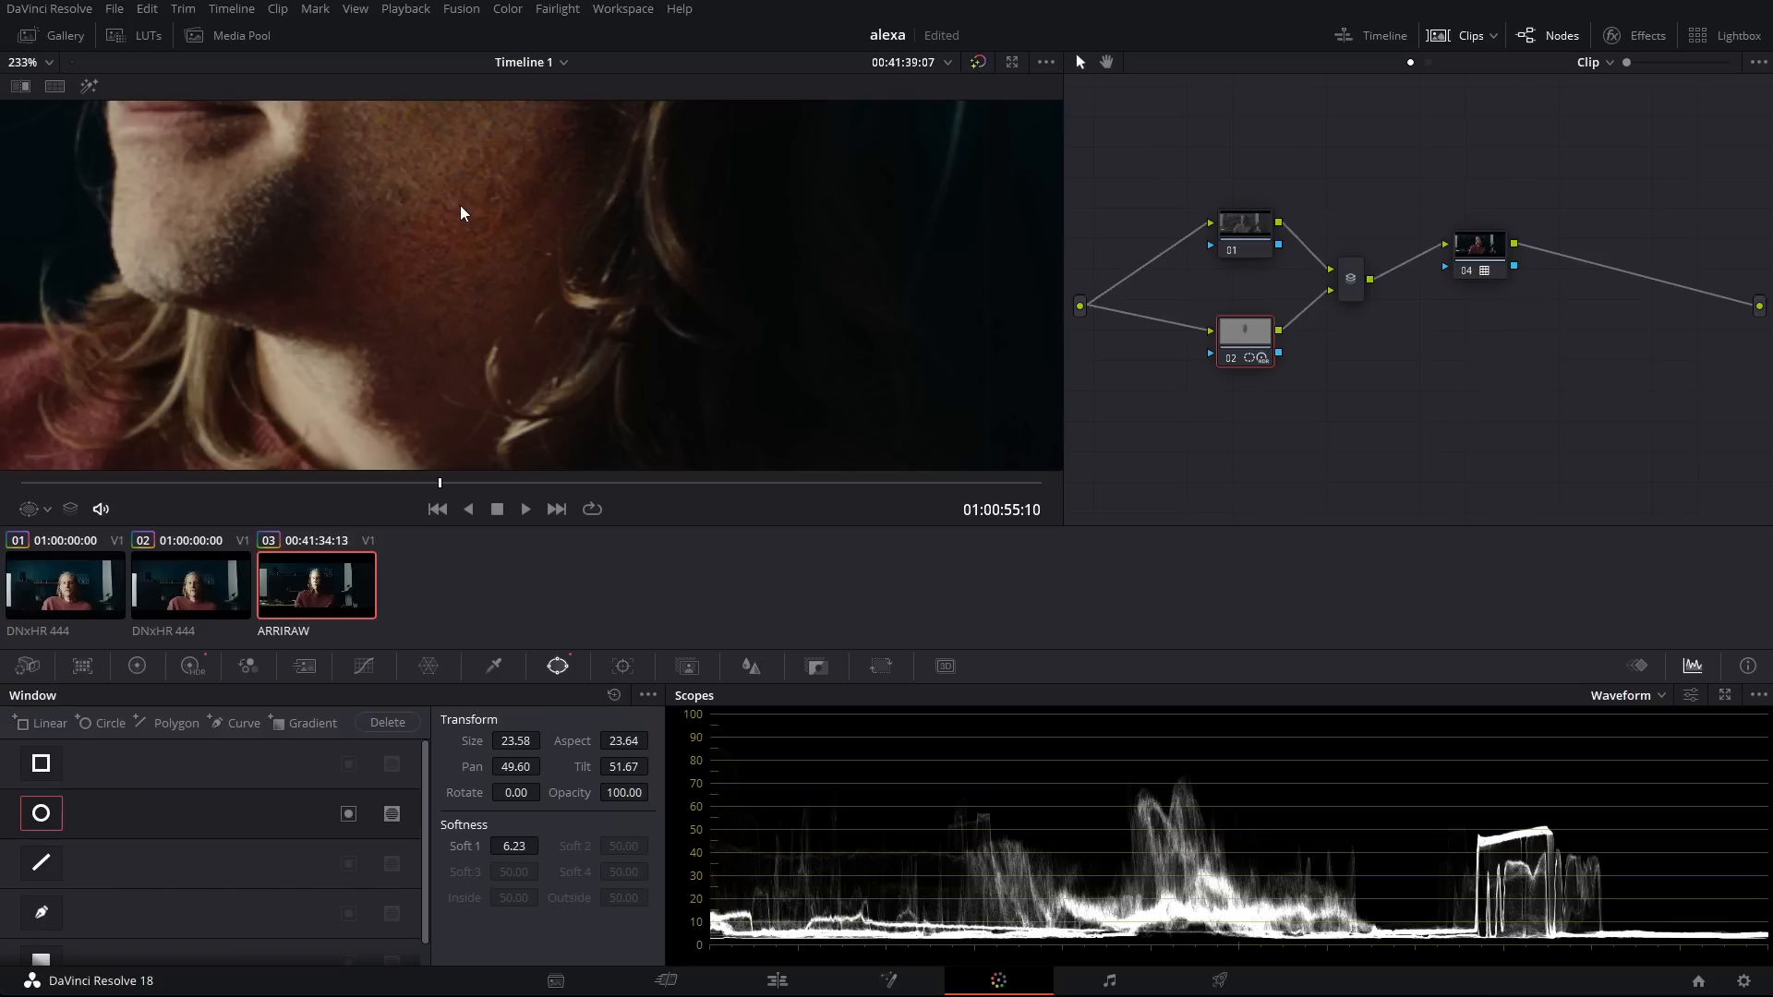
scroll(446, 192, down, 9)
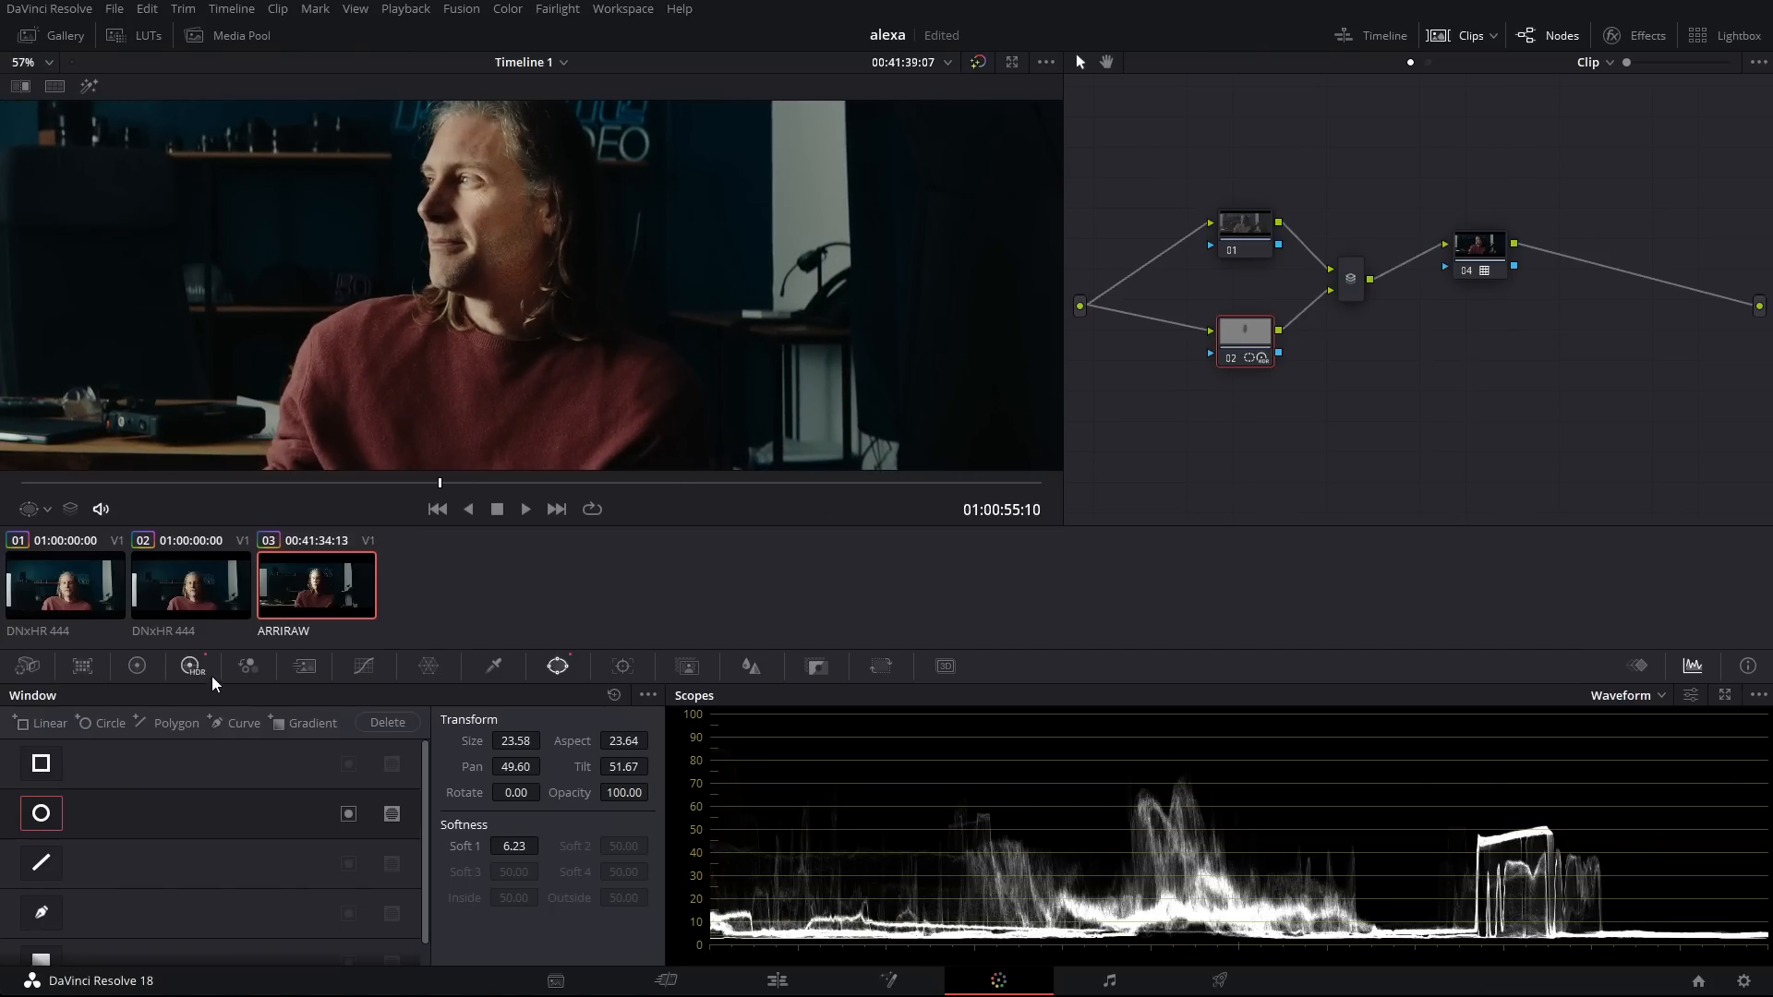
Step: Disable and re-enable node 02's circular window to compare the exposure lift across the whole frame
click(41, 813)
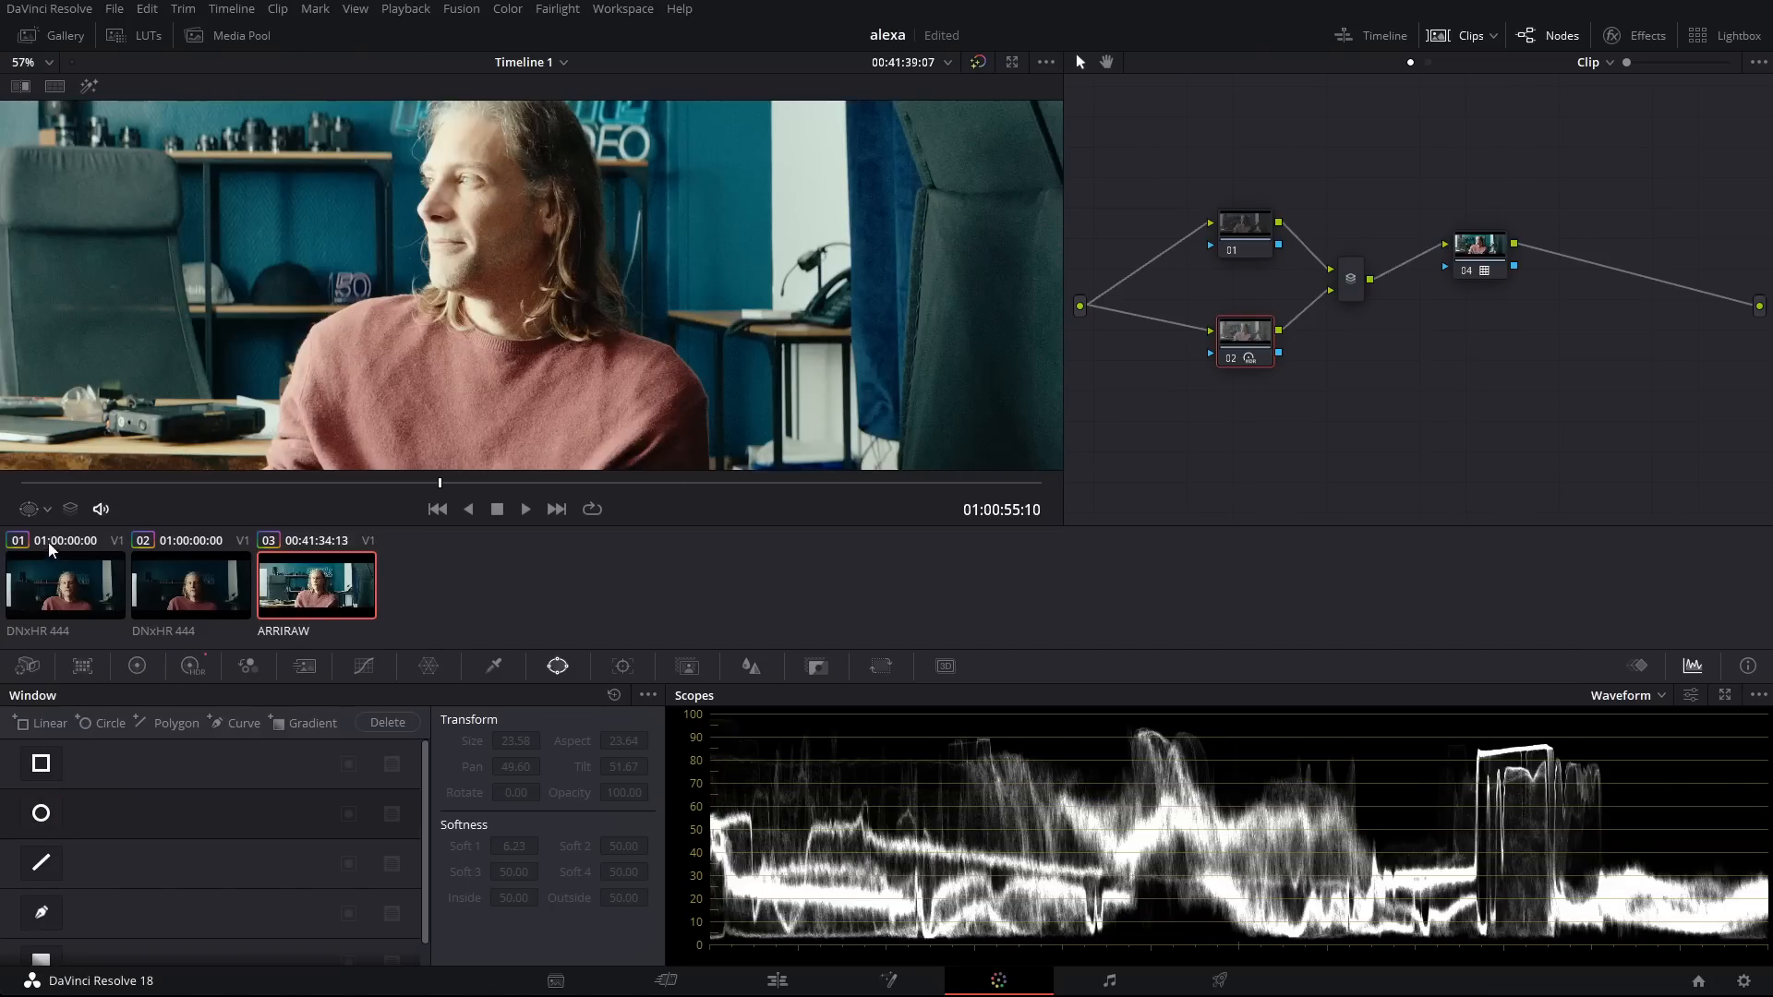
click(42, 814)
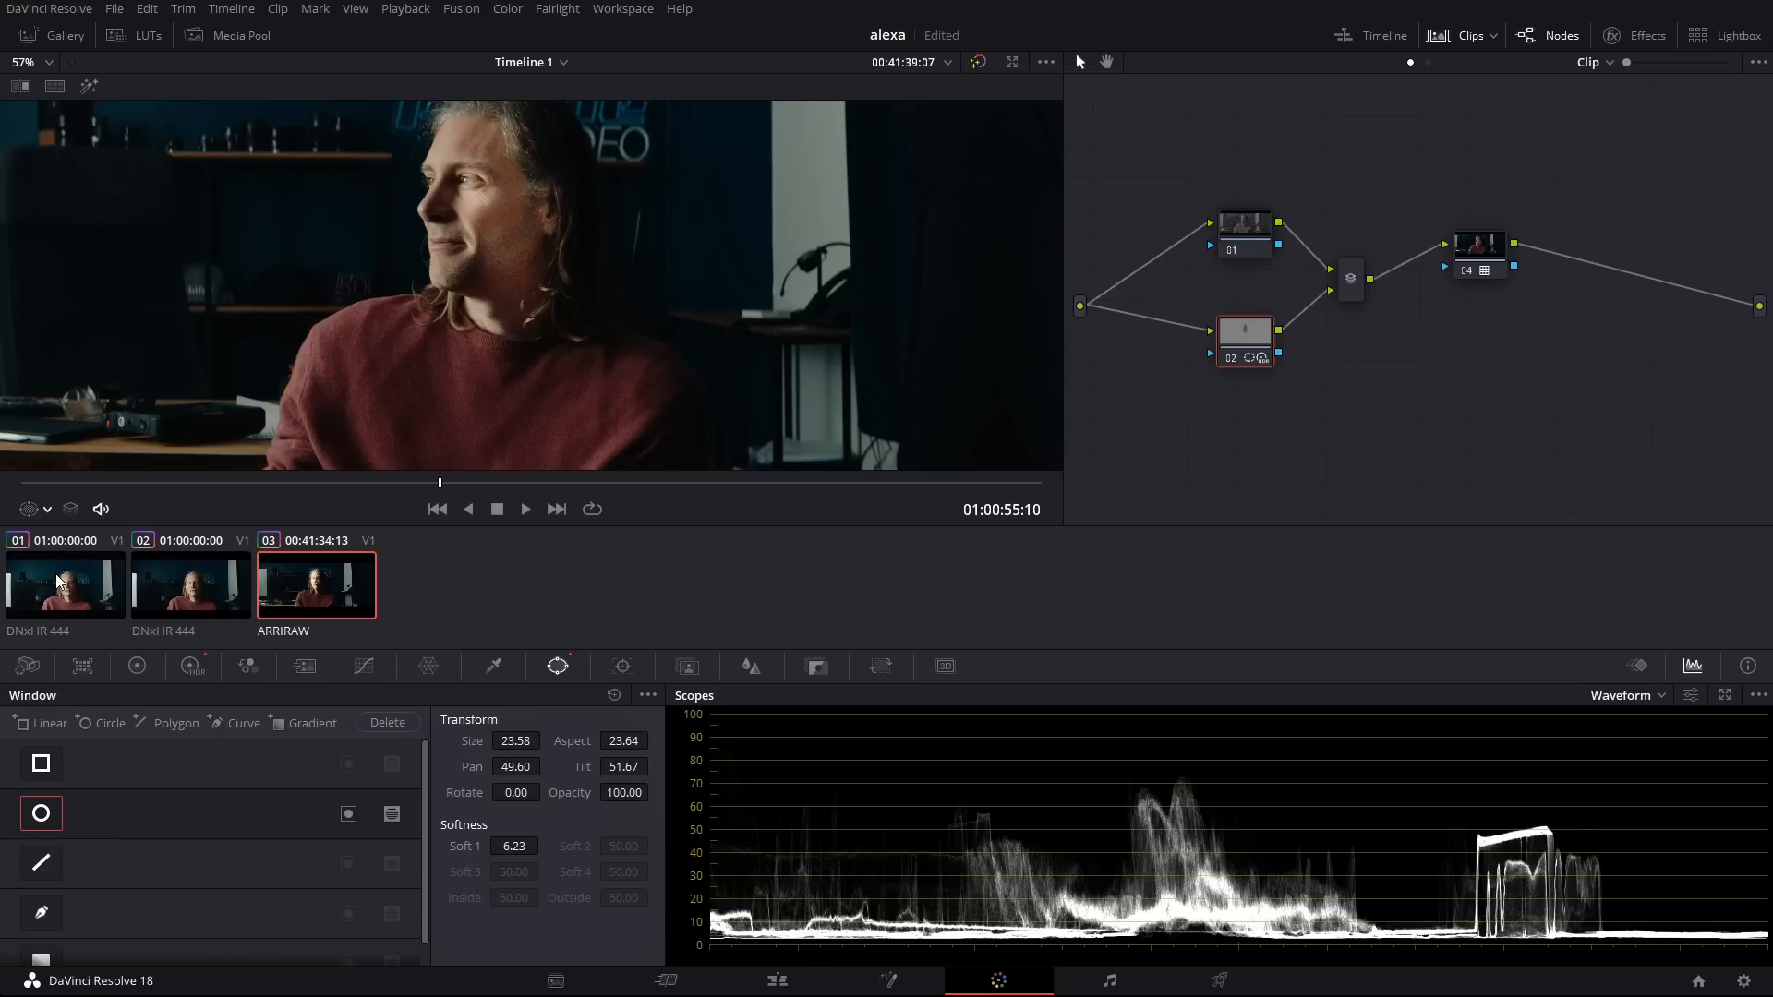
Step: Move the circular window behind the head at pan 51.58, tilt 51.91, hide its outline and inspect the brightened shadows
drag(515, 249, 600, 238)
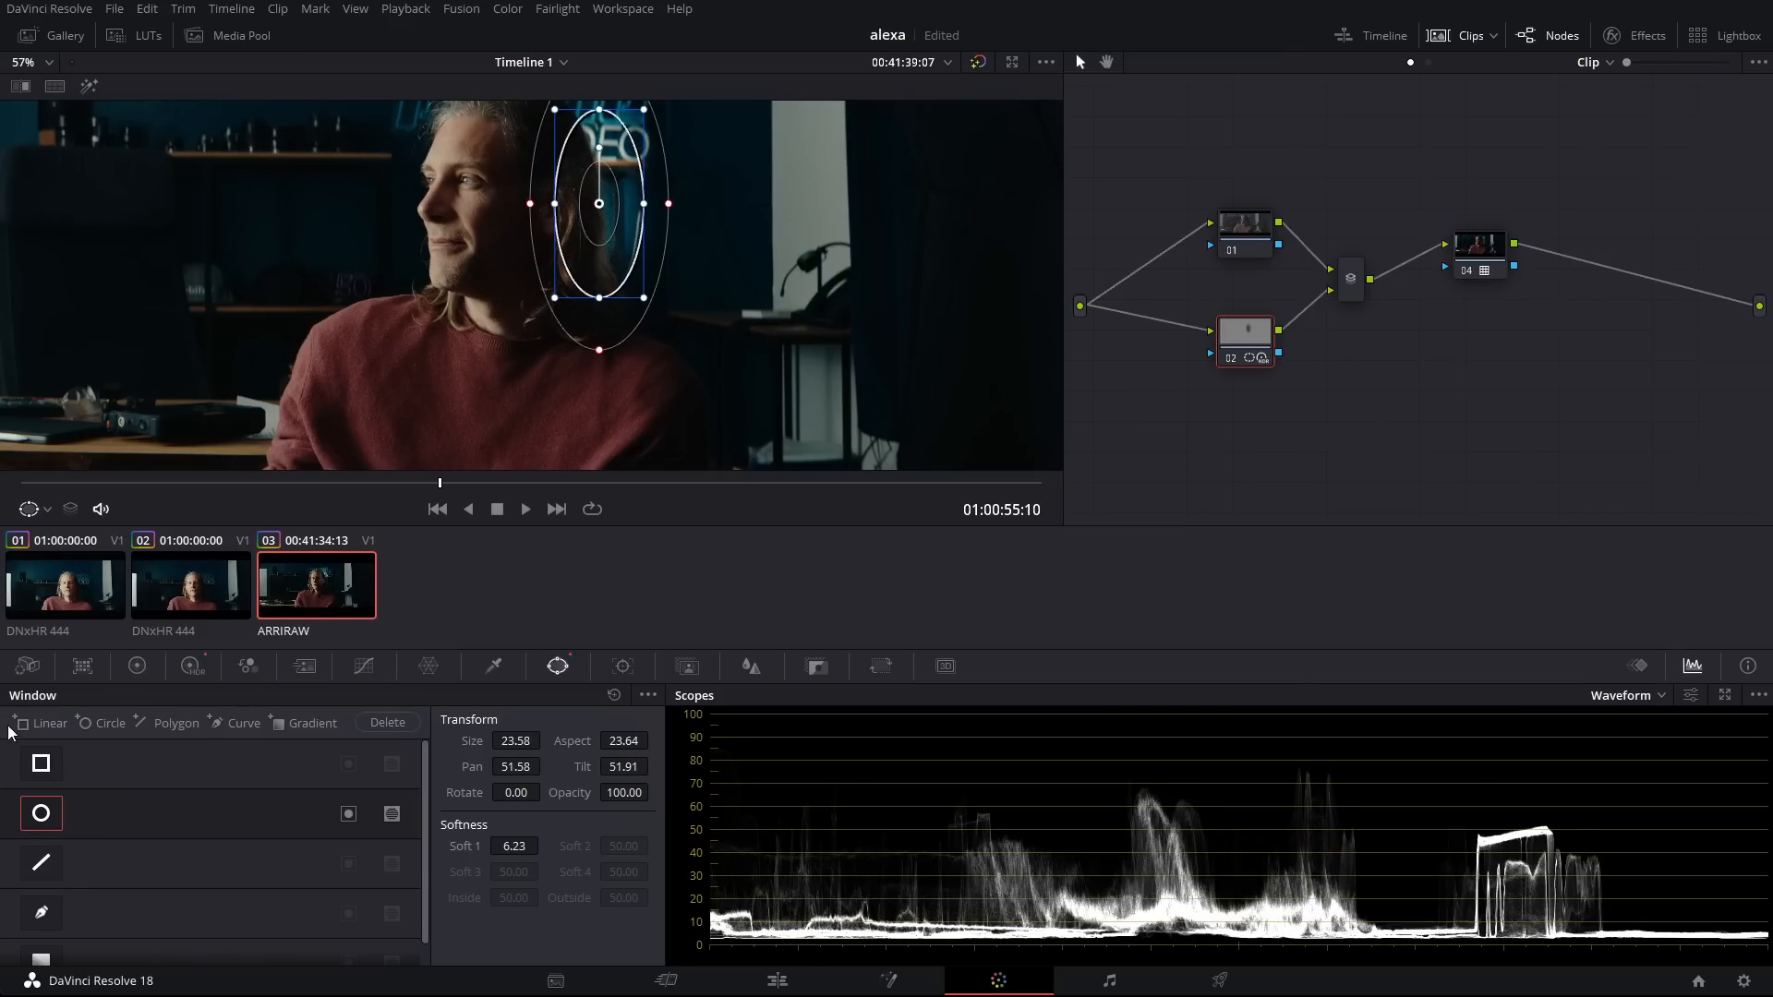
click(44, 508)
click(52, 542)
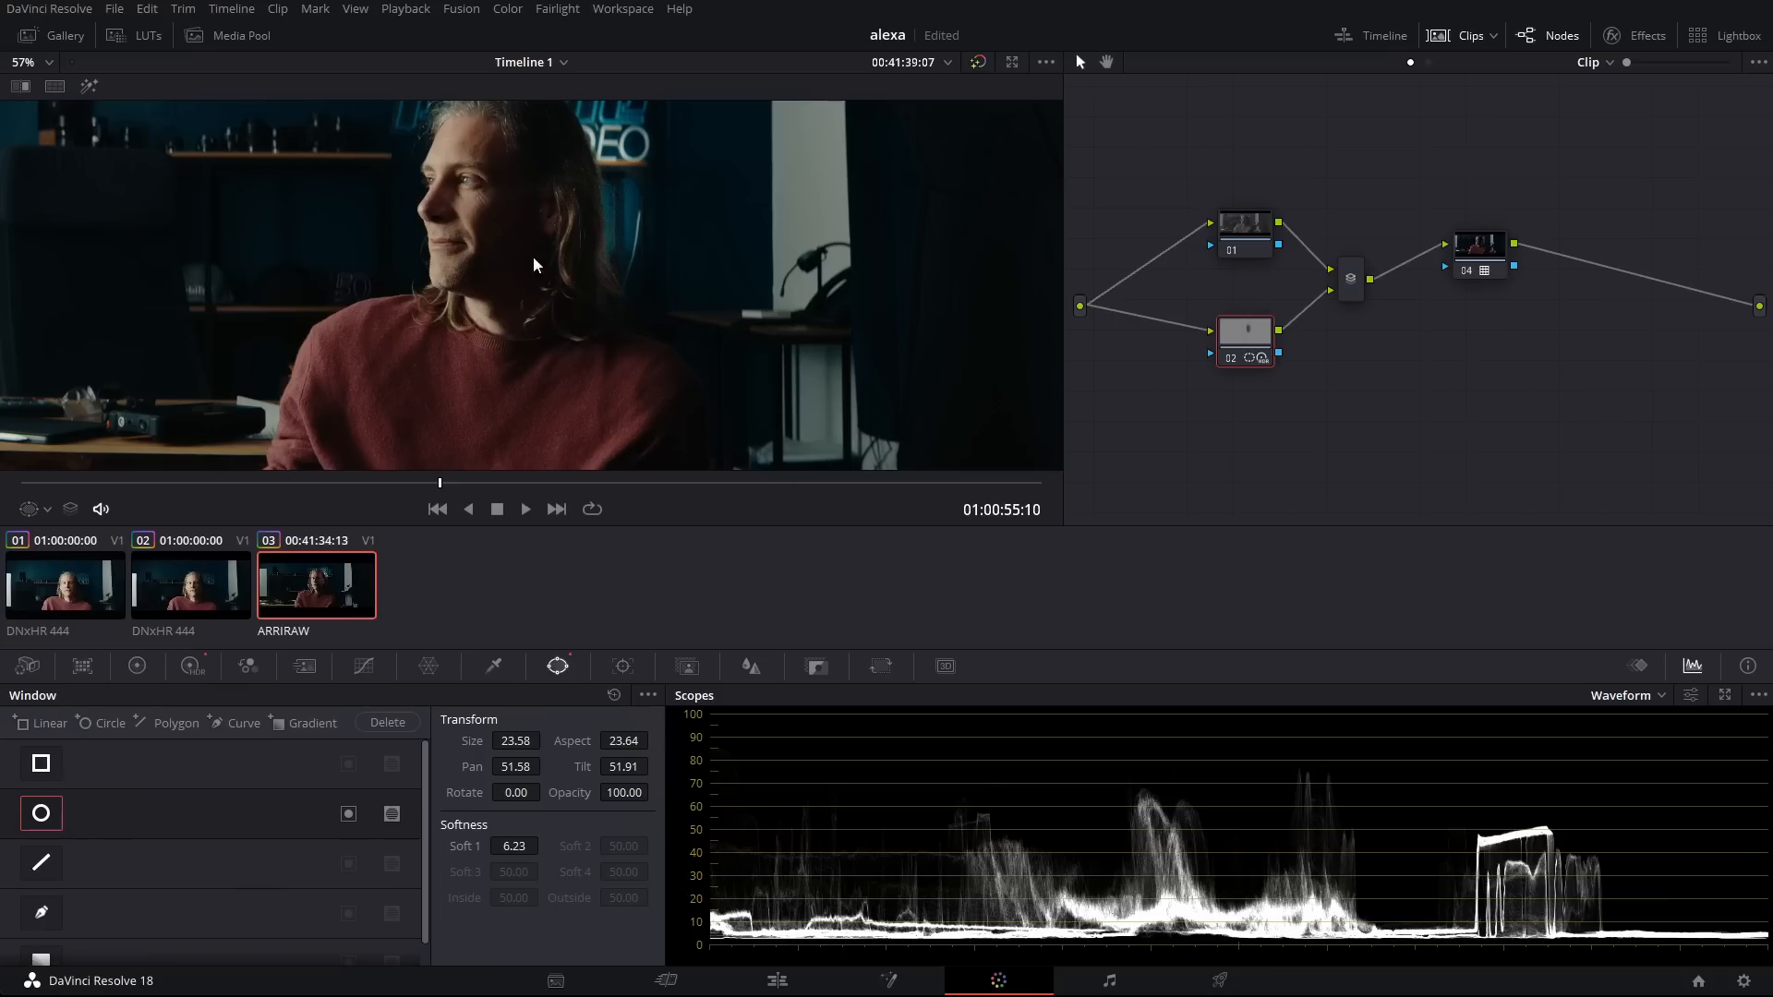
scroll(696, 229, up, 6)
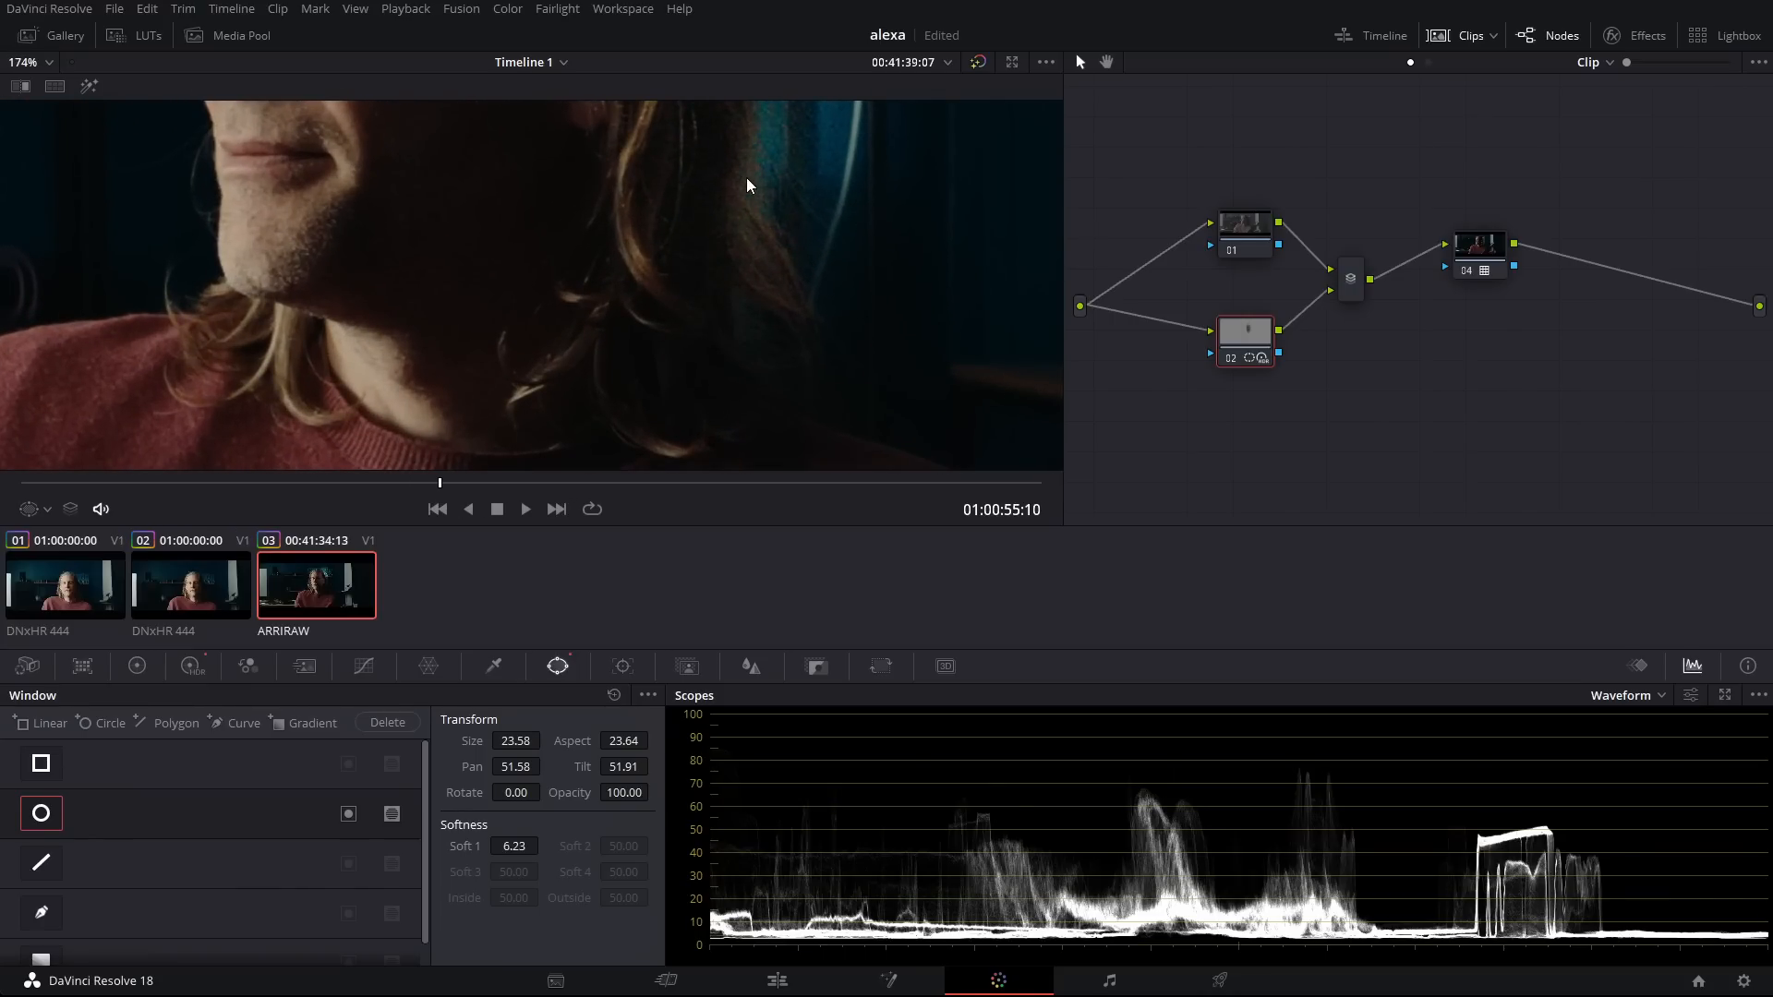
scroll(380, 280, down, 5)
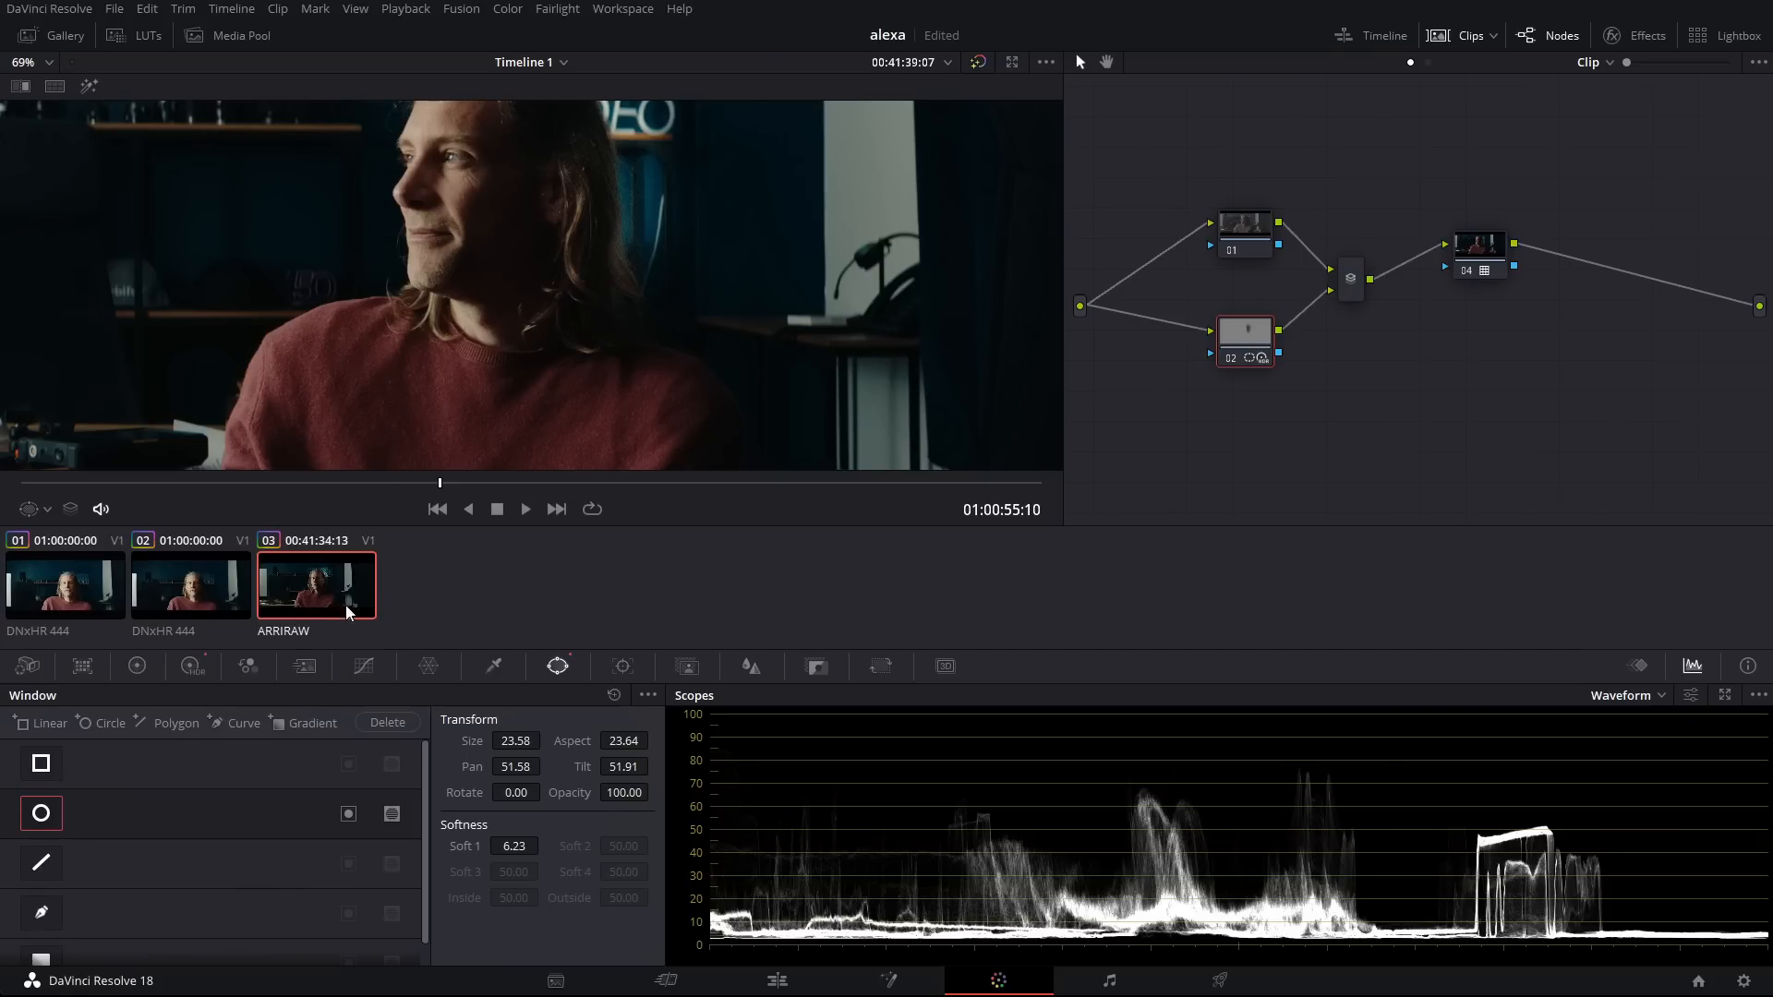
Step: Open clip 01, examine its ungraded log image with all grades bypassed and restore the grades
click(109, 598)
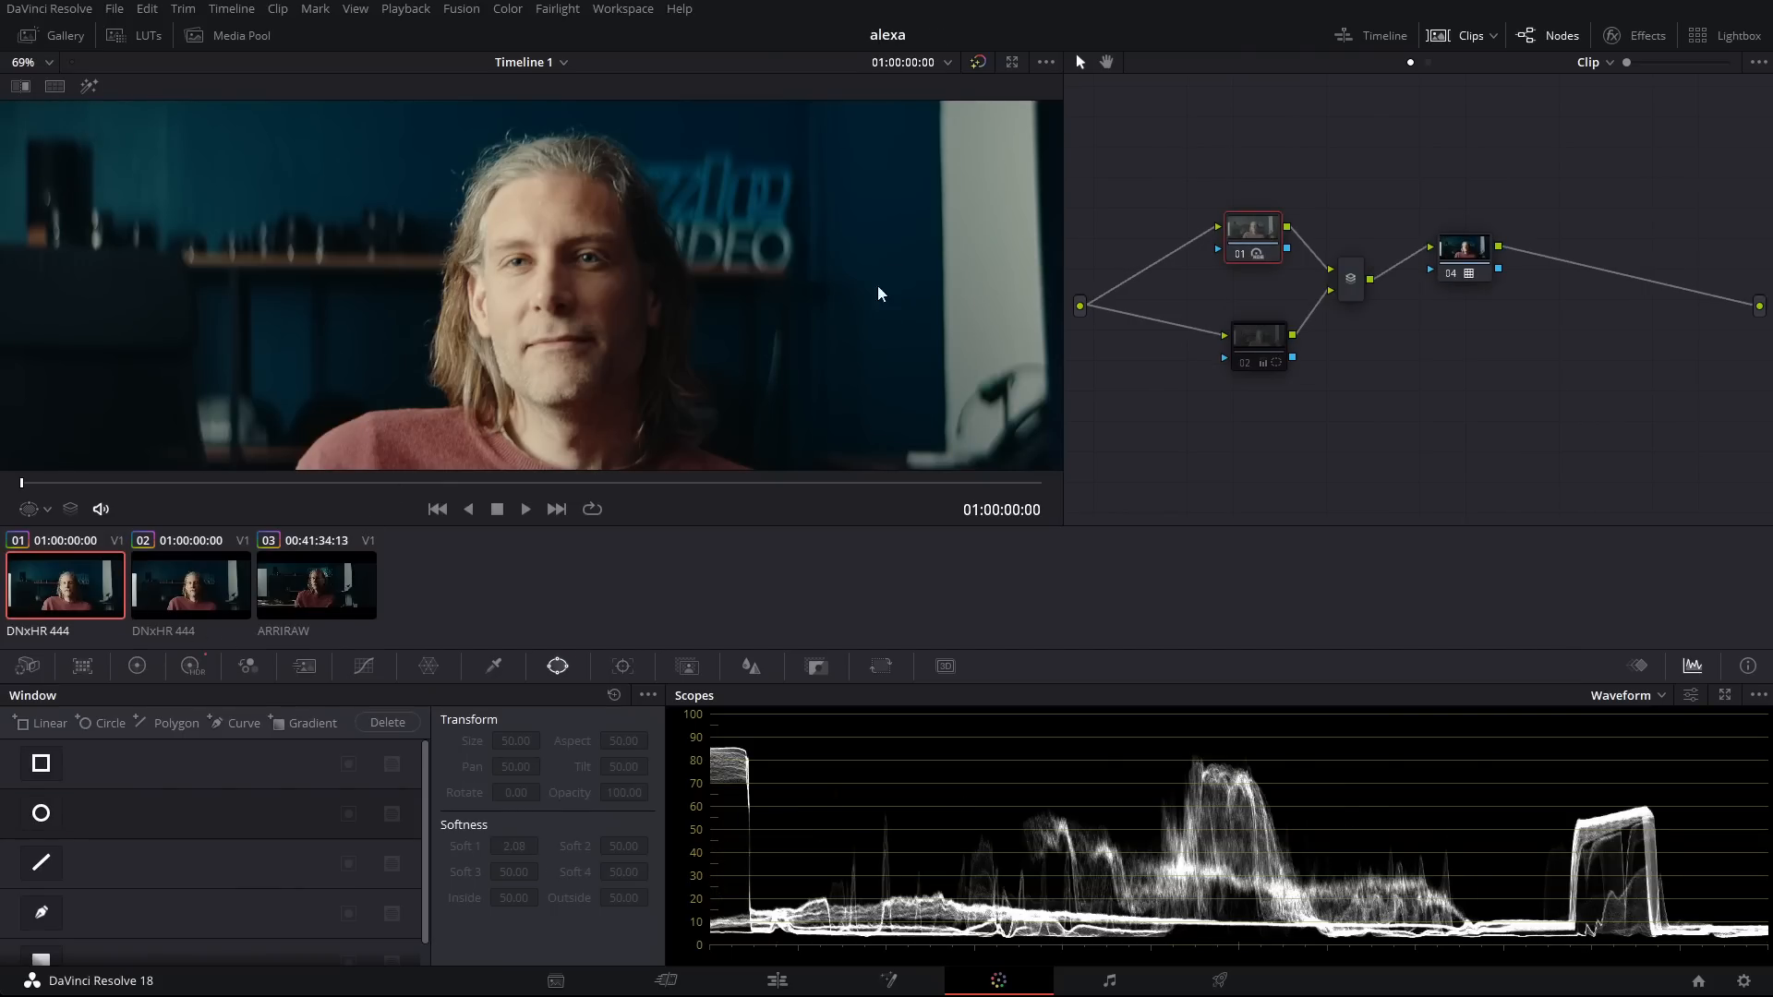
click(979, 61)
scroll(362, 264, down, 5)
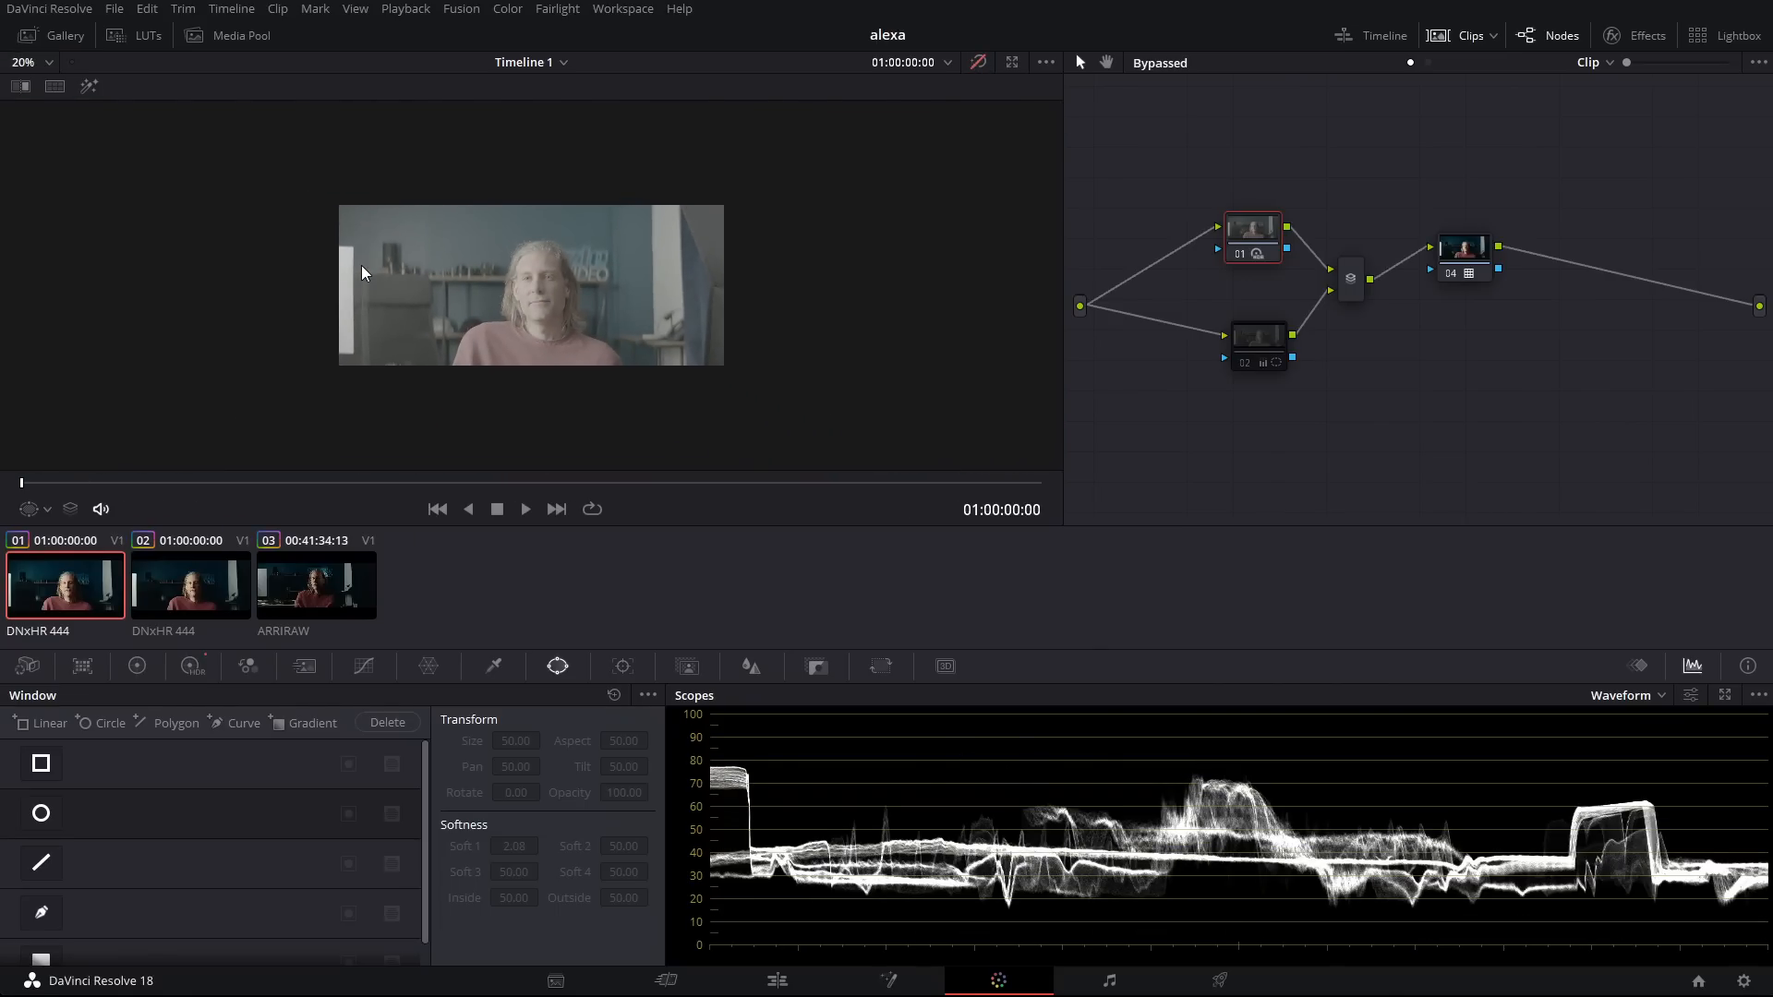
scroll(362, 266, up, 4)
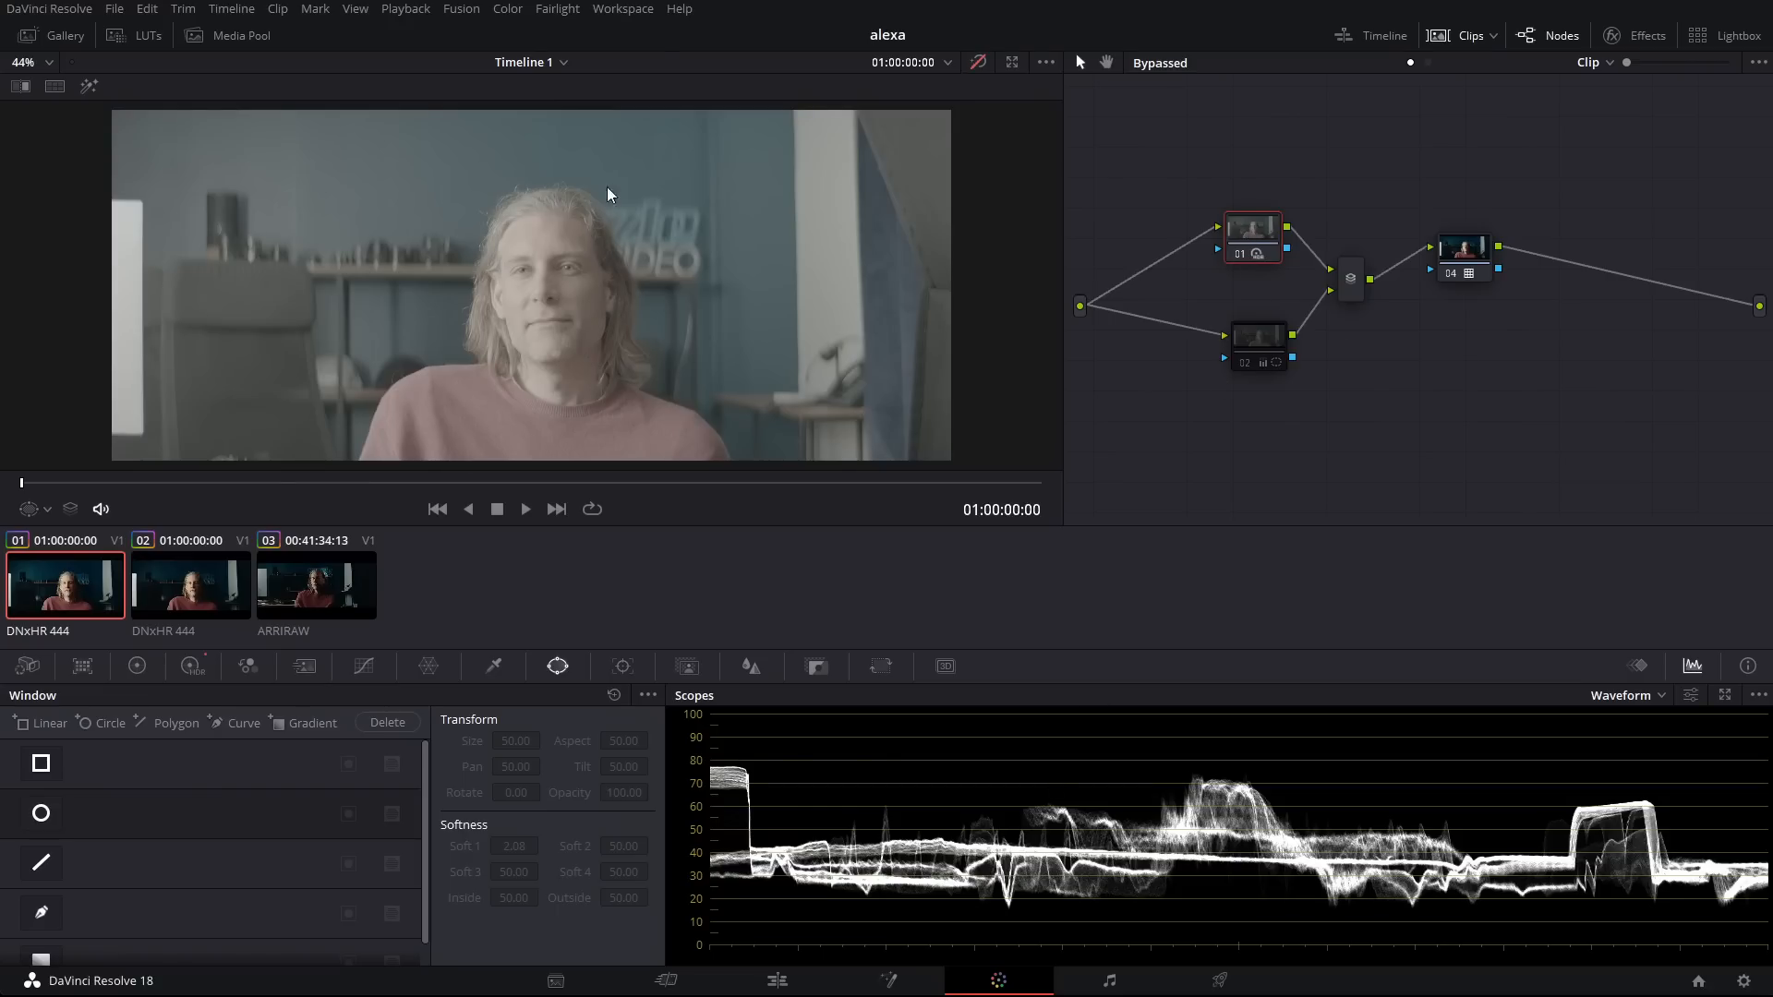
click(978, 61)
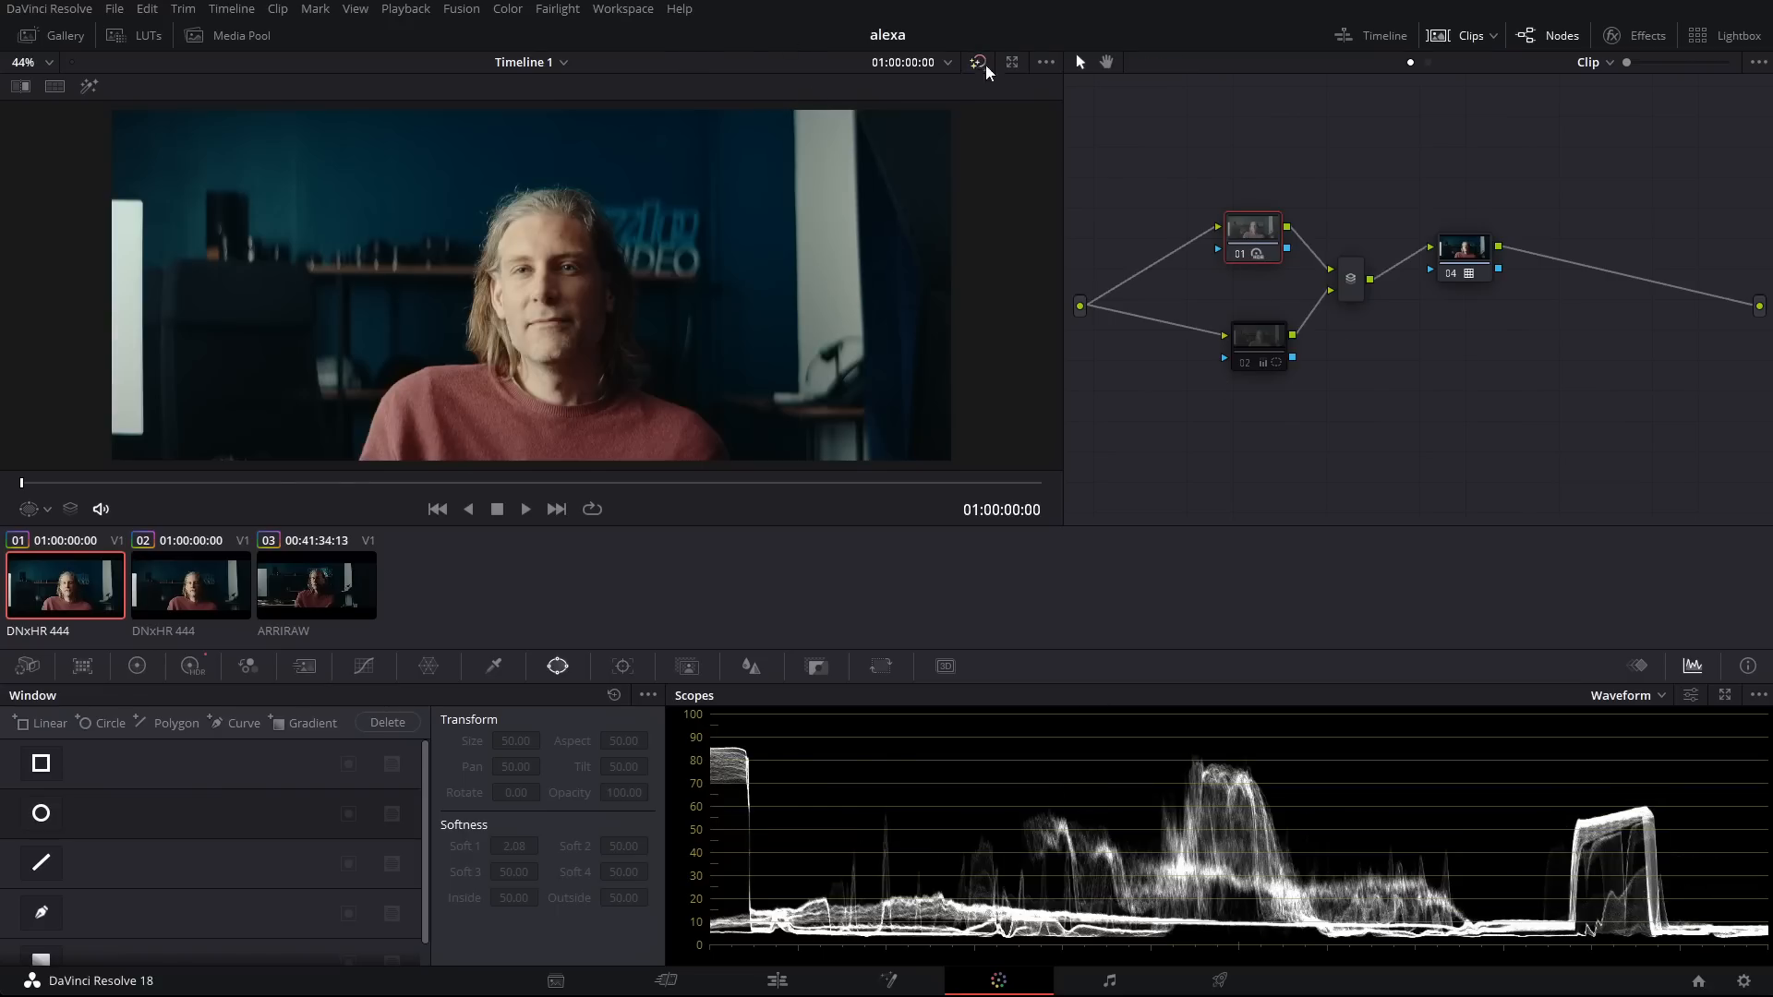
Step: Disable node 01 on clip 01, move node 04 farther from the layer mixer and inspect the image at its shot exposure
click(1474, 251)
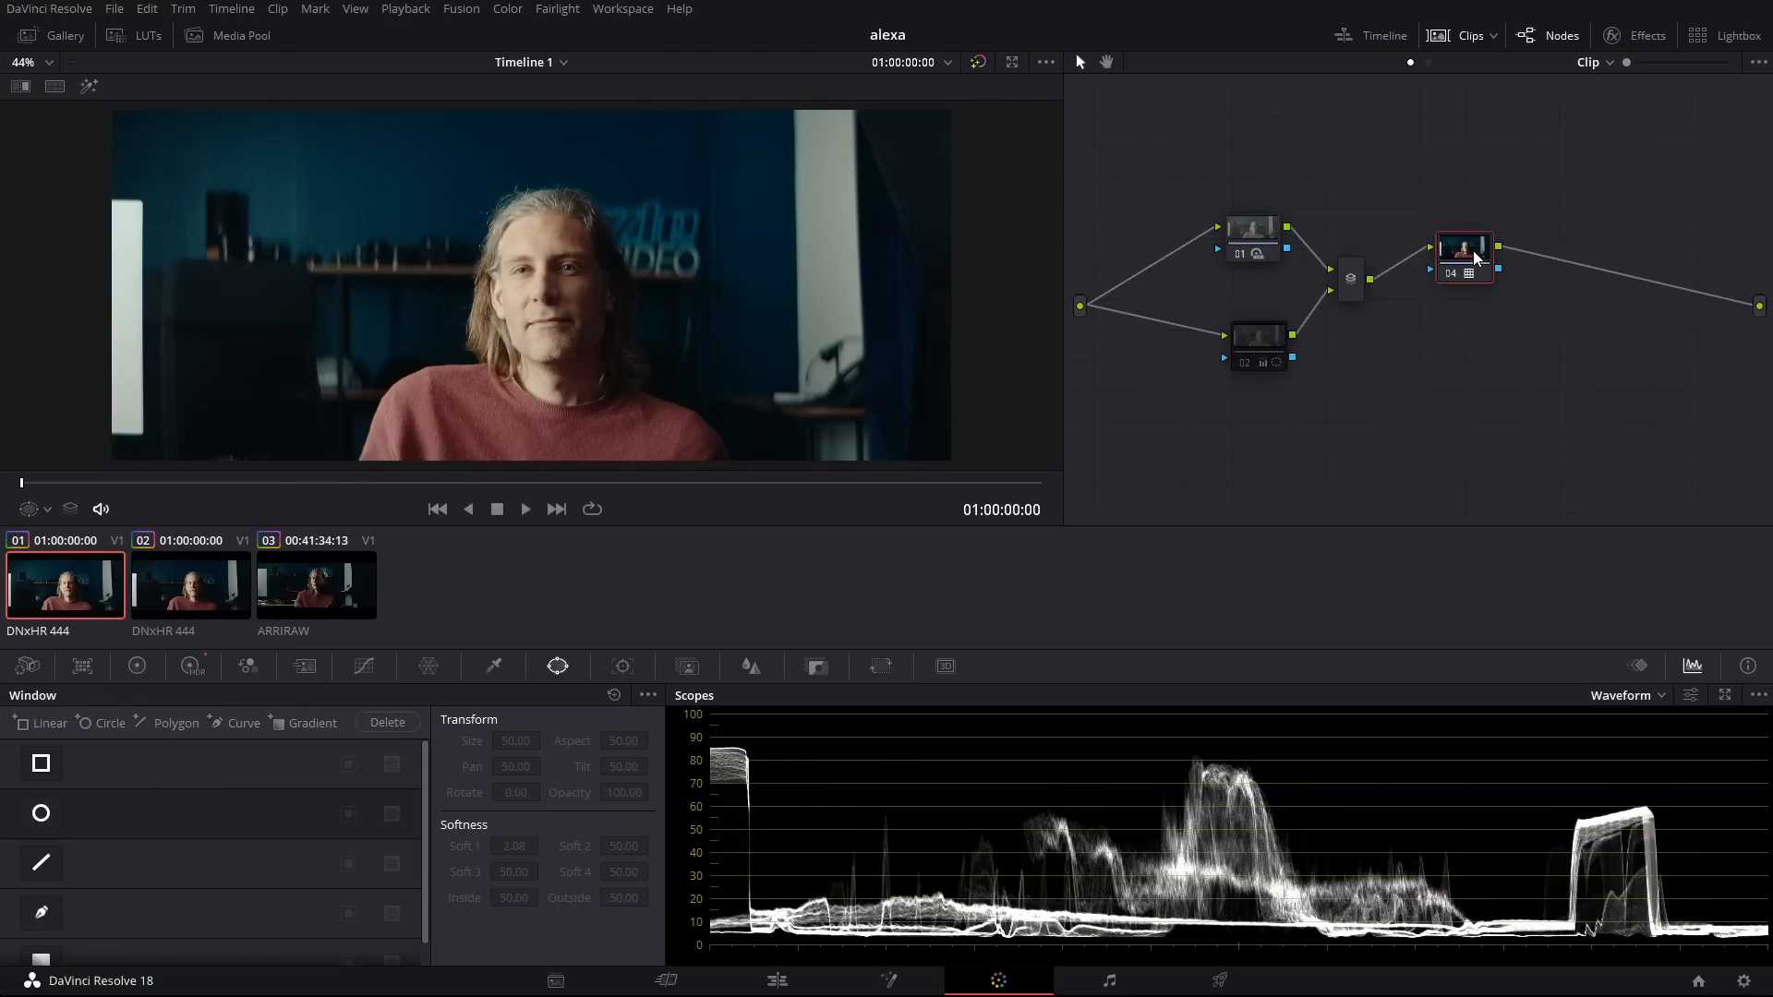
click(1240, 247)
drag(1464, 247, 1511, 242)
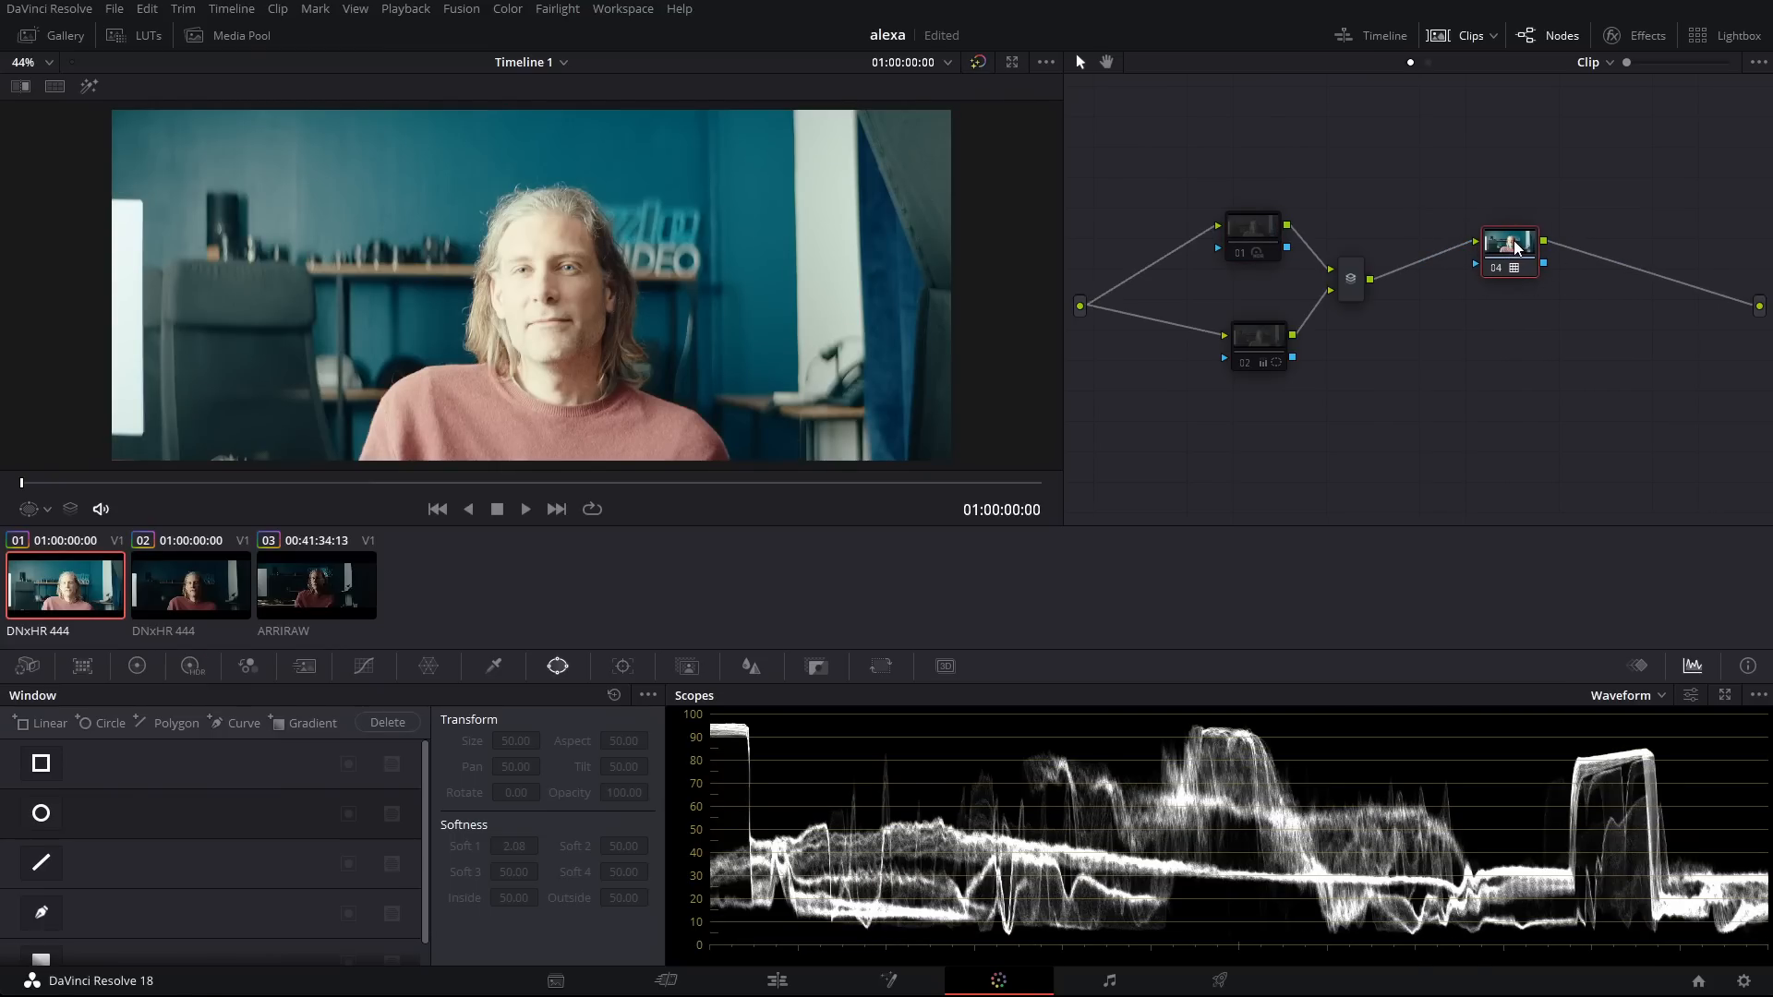
scroll(603, 251, down, 1)
scroll(604, 251, up, 3)
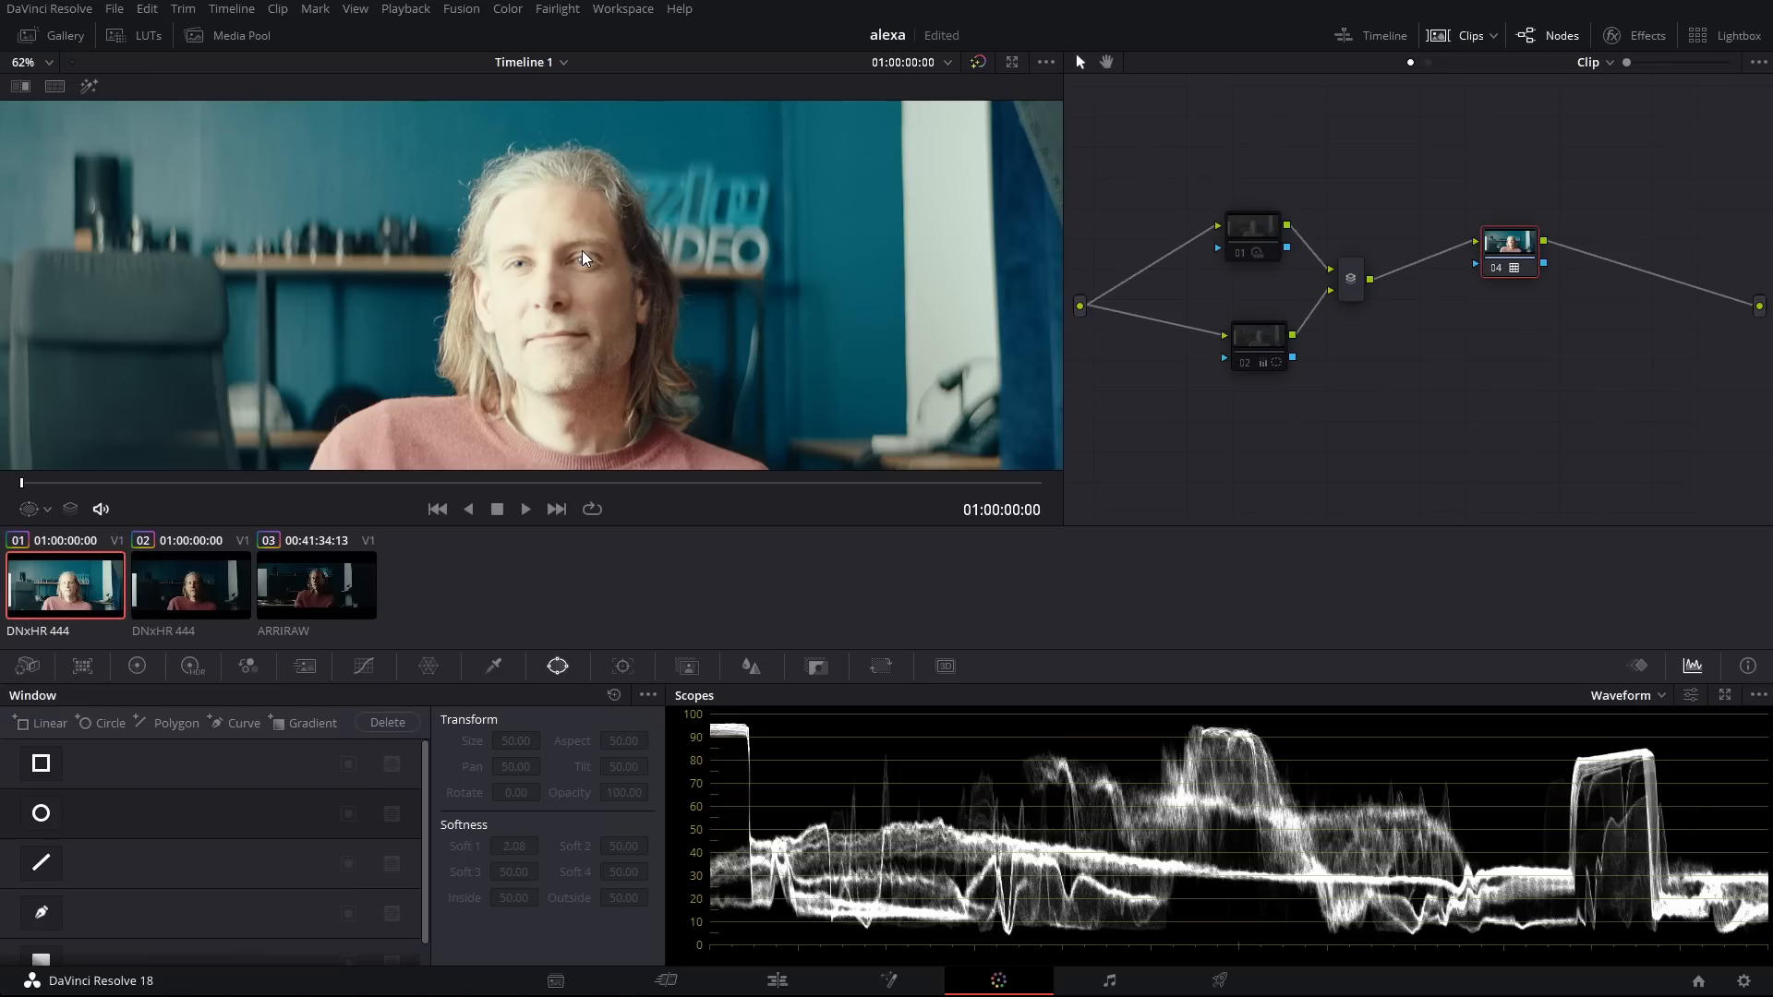
scroll(565, 282, down, 4)
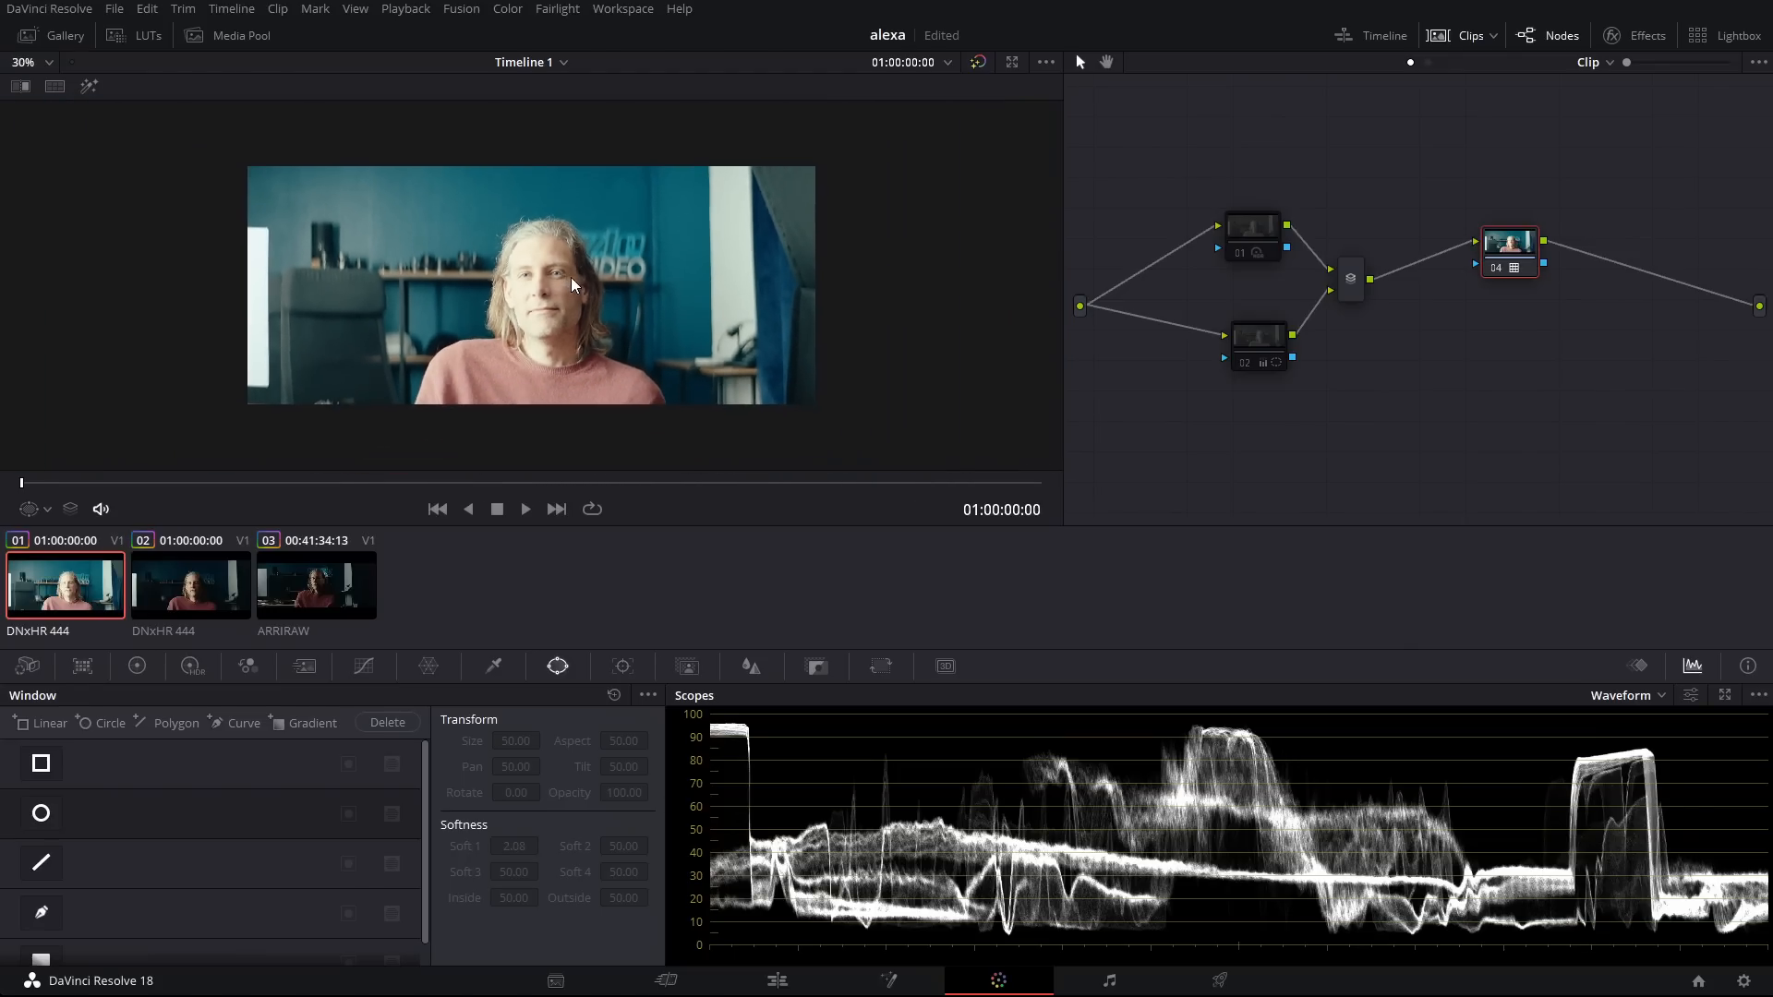
scroll(572, 276, up, 3)
scroll(600, 257, down, 2)
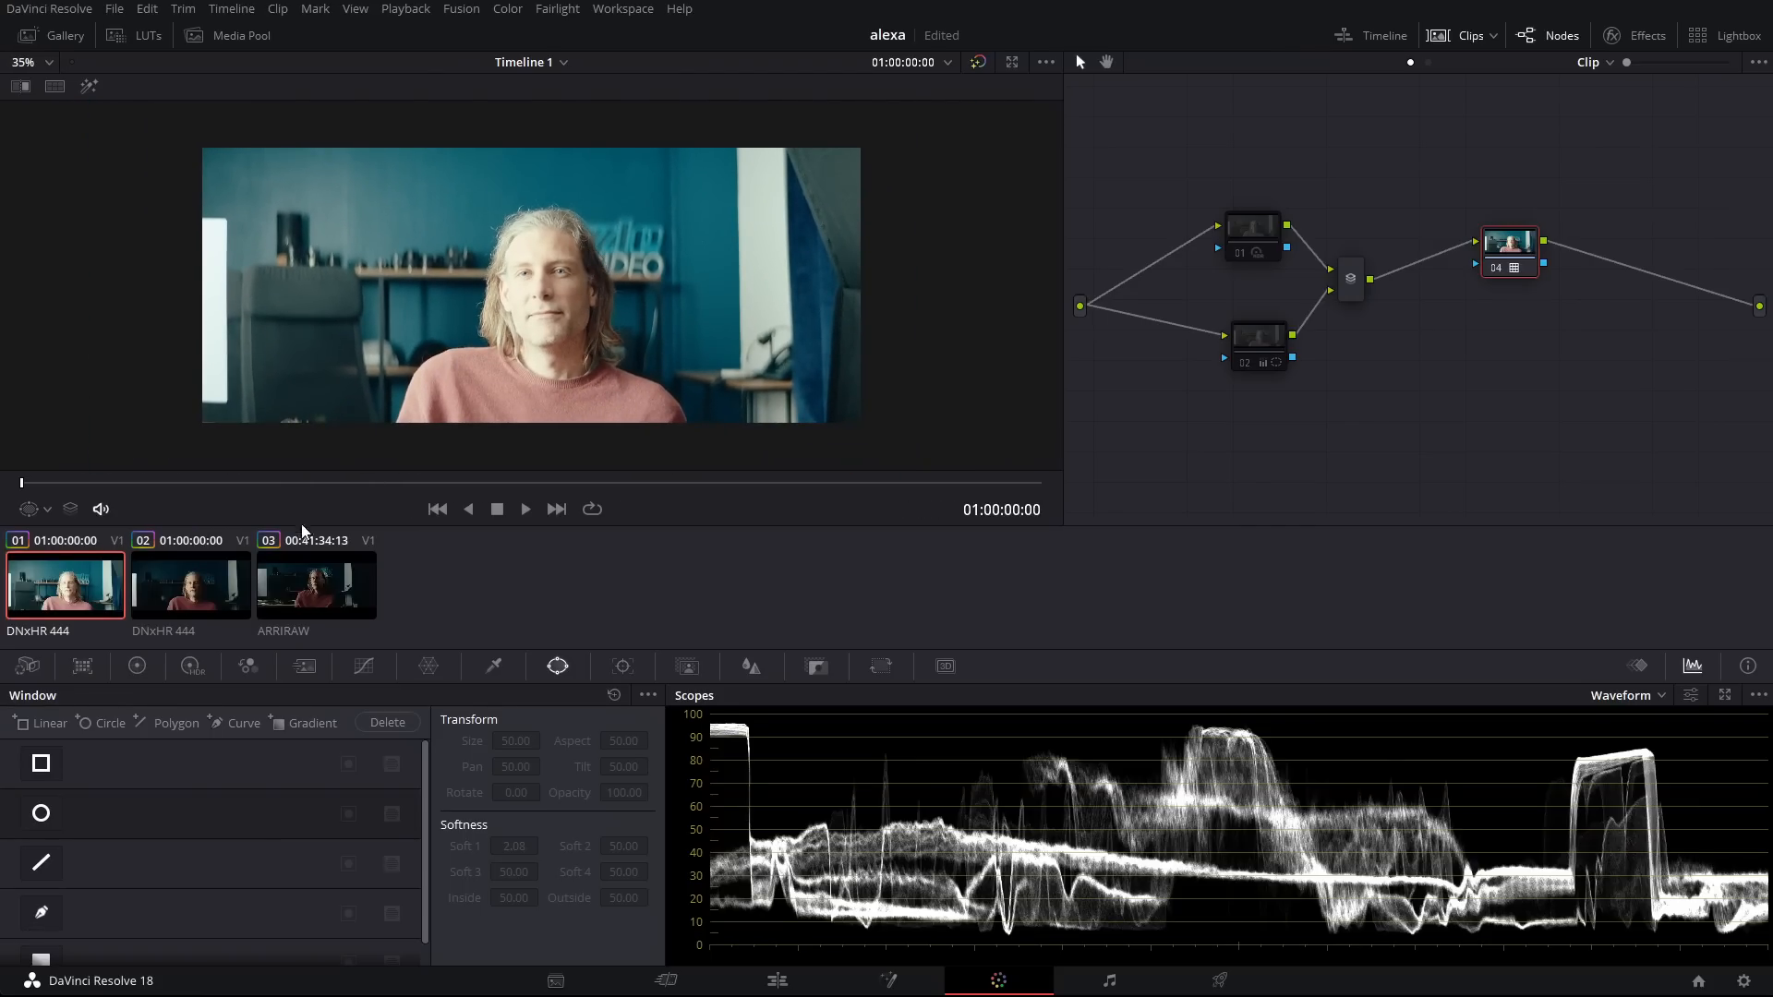
Step: Disable node 02 on the ARRIRAW clip 03 and go back to clip 01 at 01:00:06:20
click(315, 578)
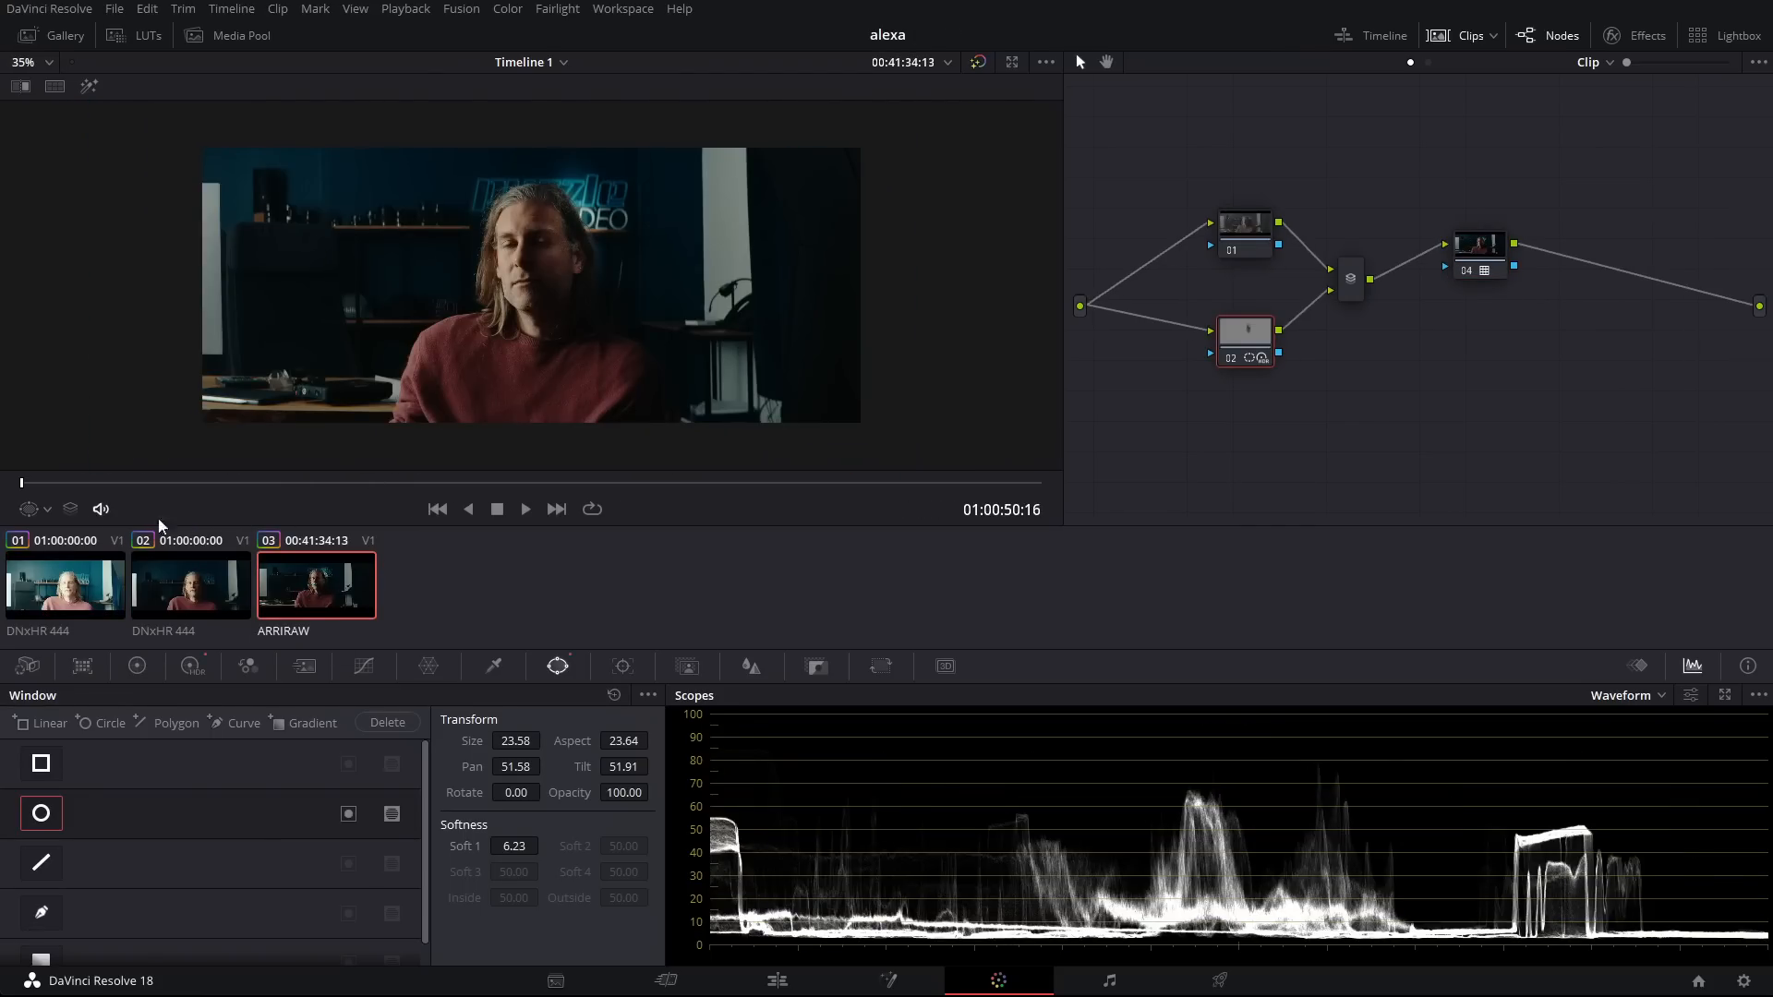
click(1232, 358)
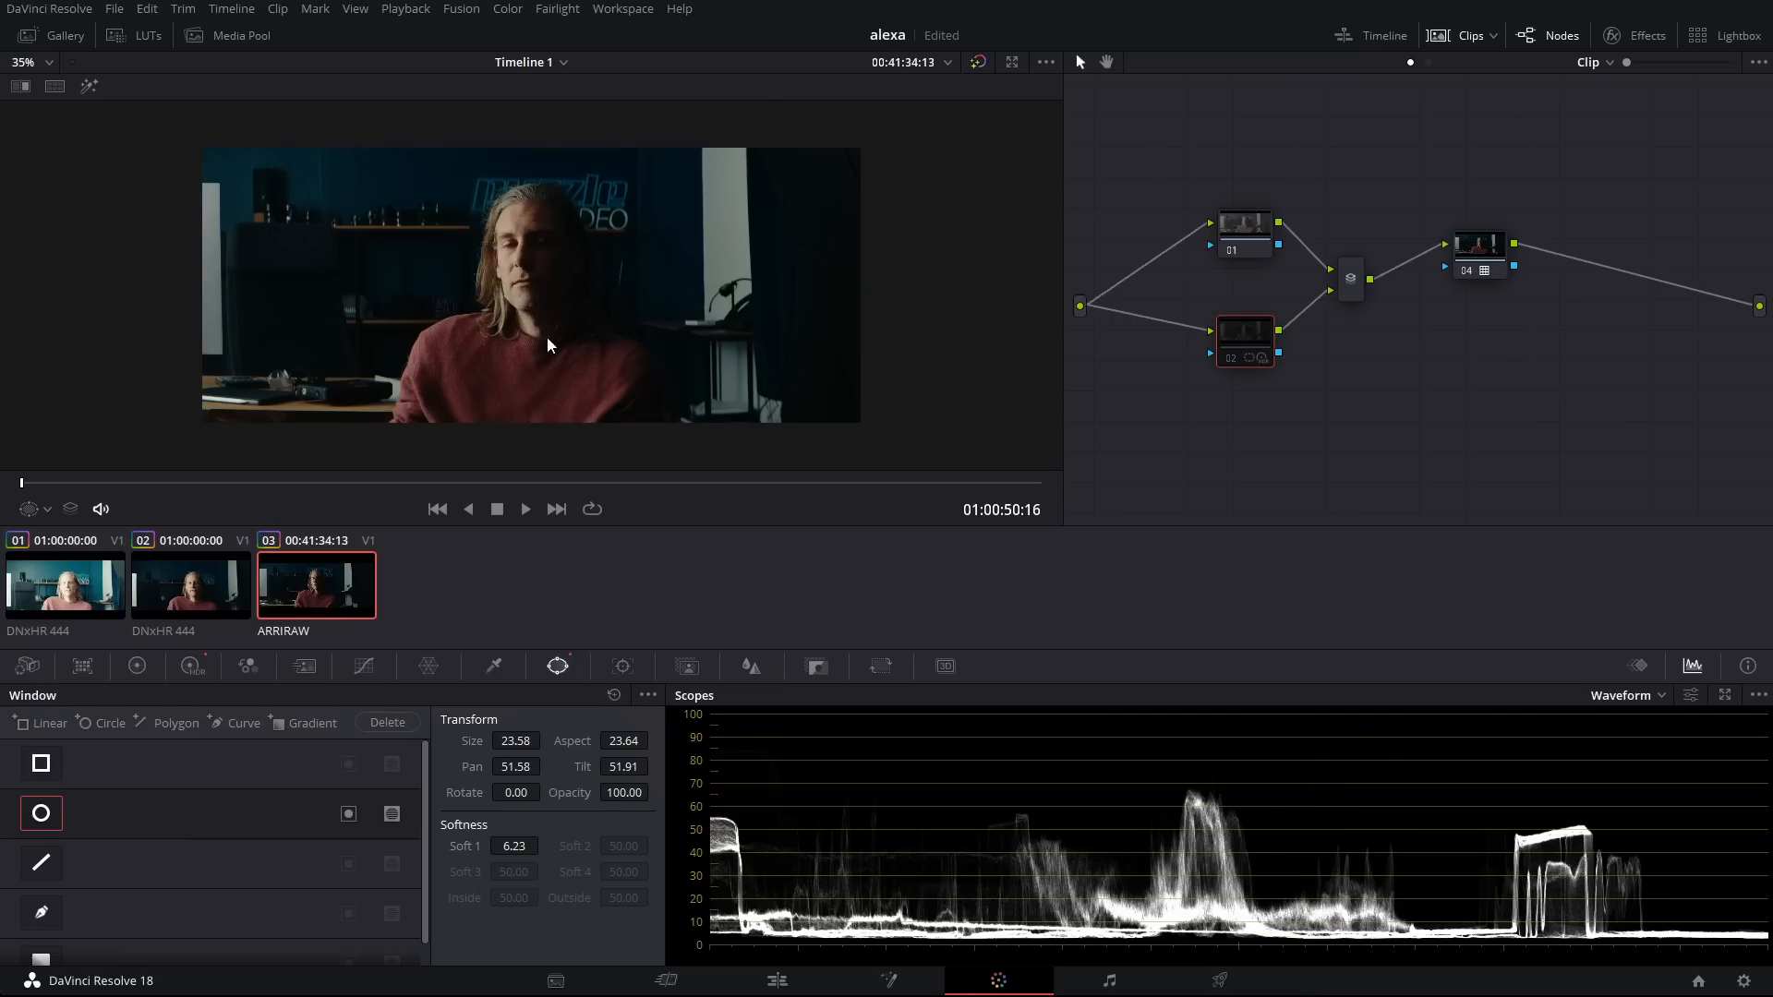
click(72, 604)
drag(396, 481, 295, 499)
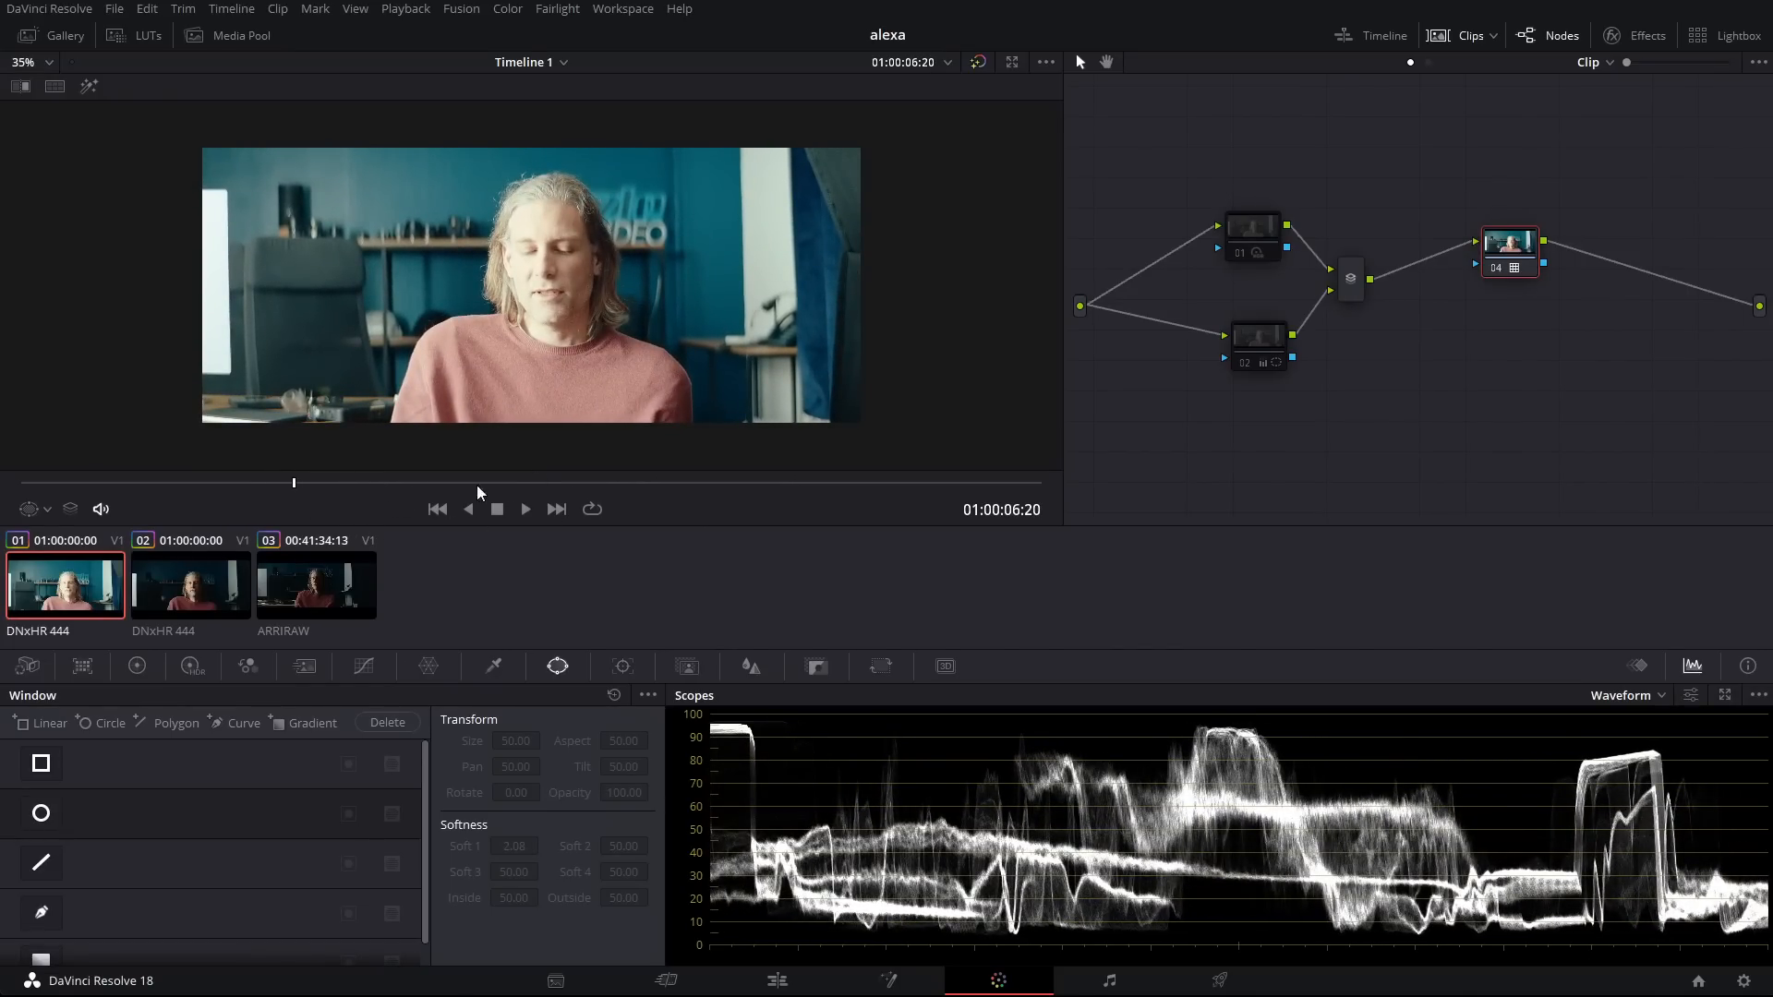
Step: Re-enable node 01 on clip 01 and lower its HDR Global exposure to -2.55
click(1262, 226)
click(1237, 252)
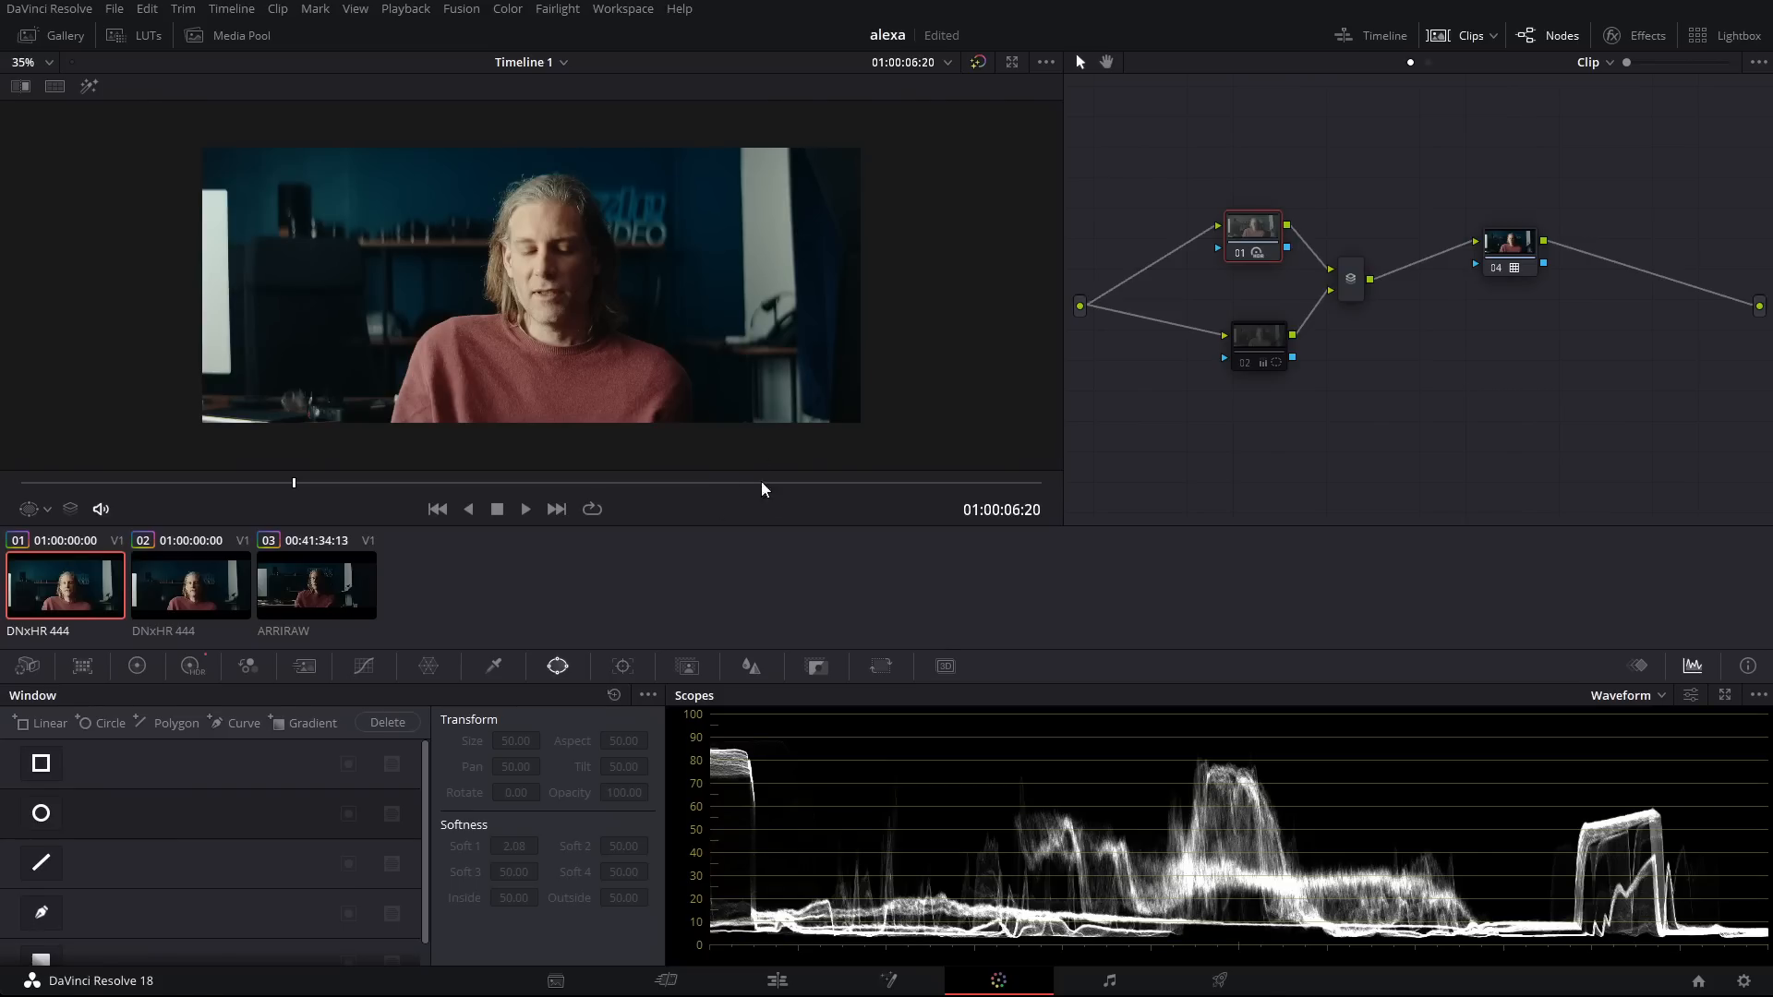
click(138, 669)
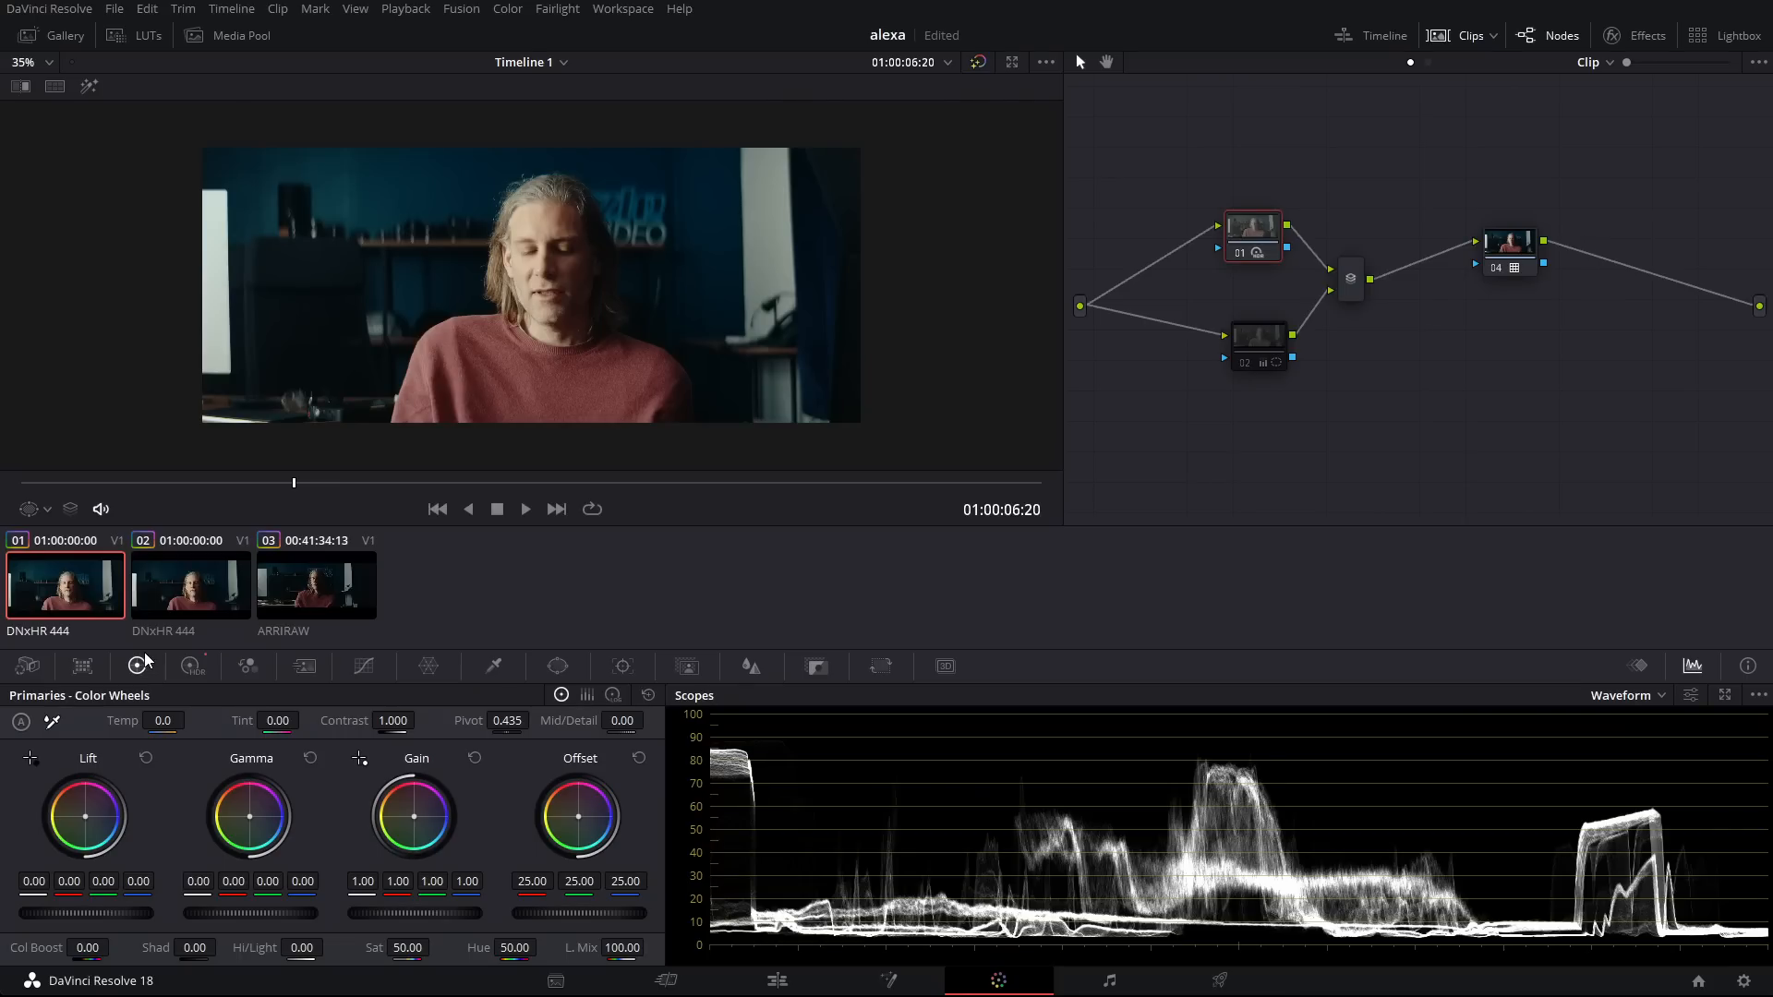
click(191, 667)
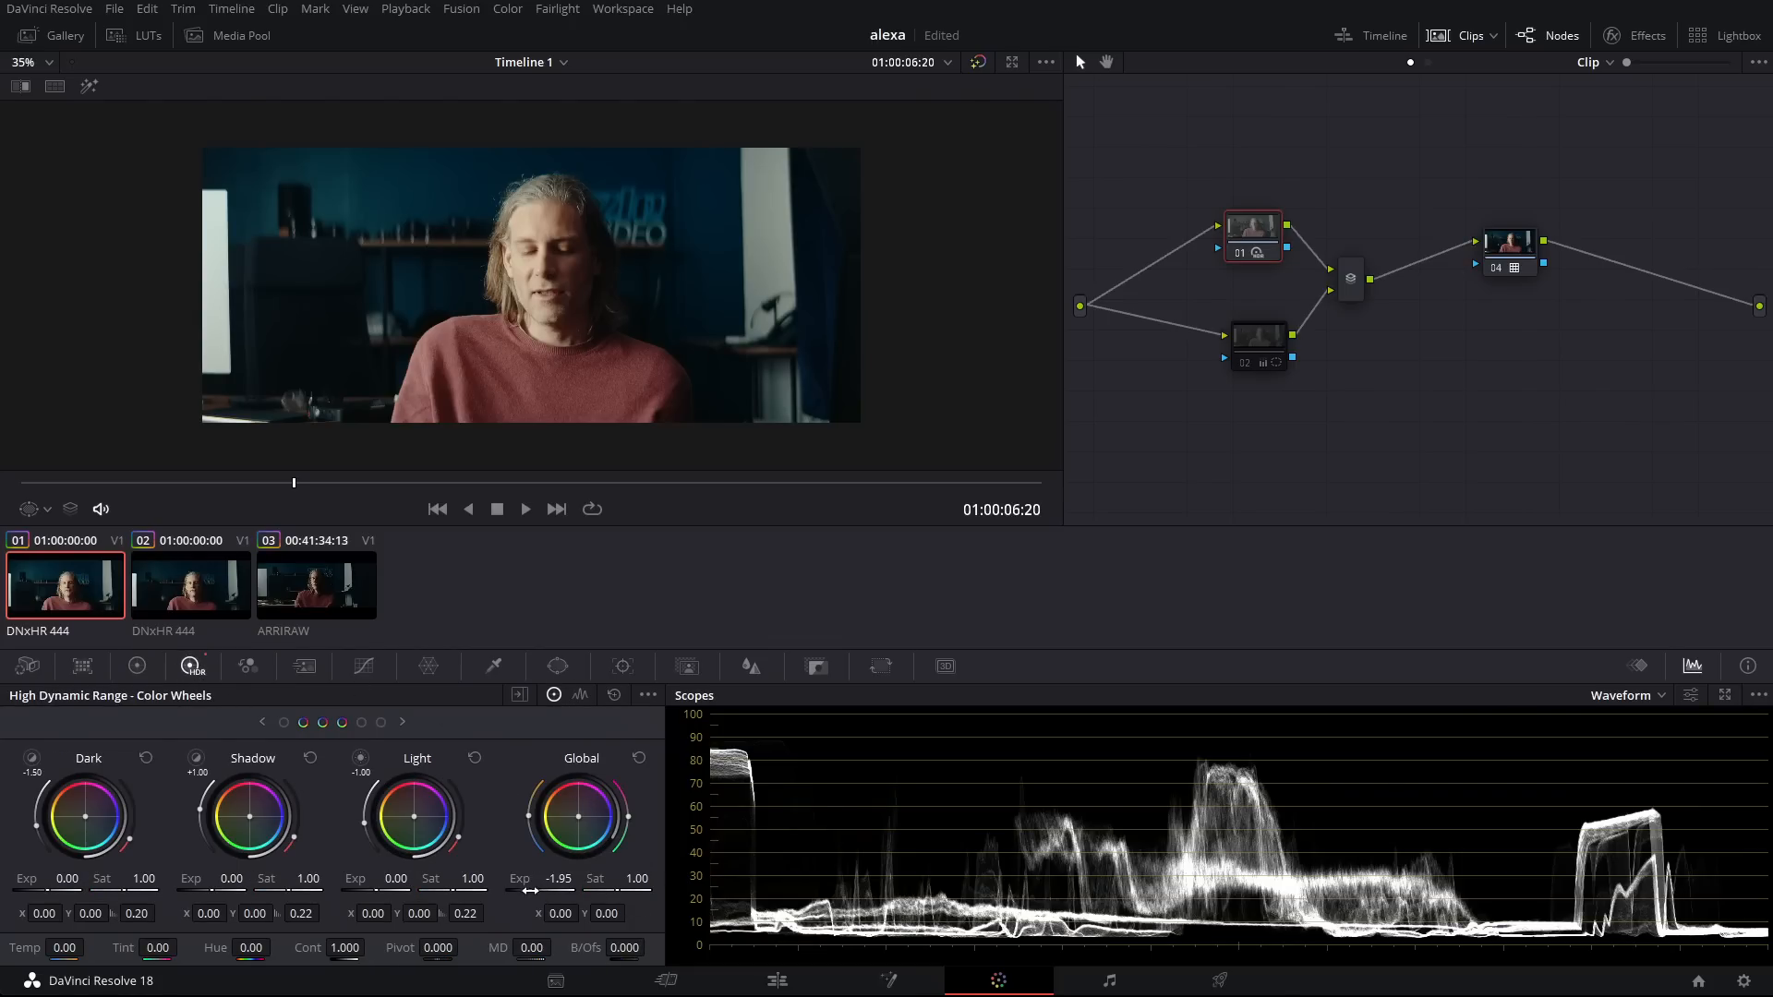
drag(534, 891, 499, 892)
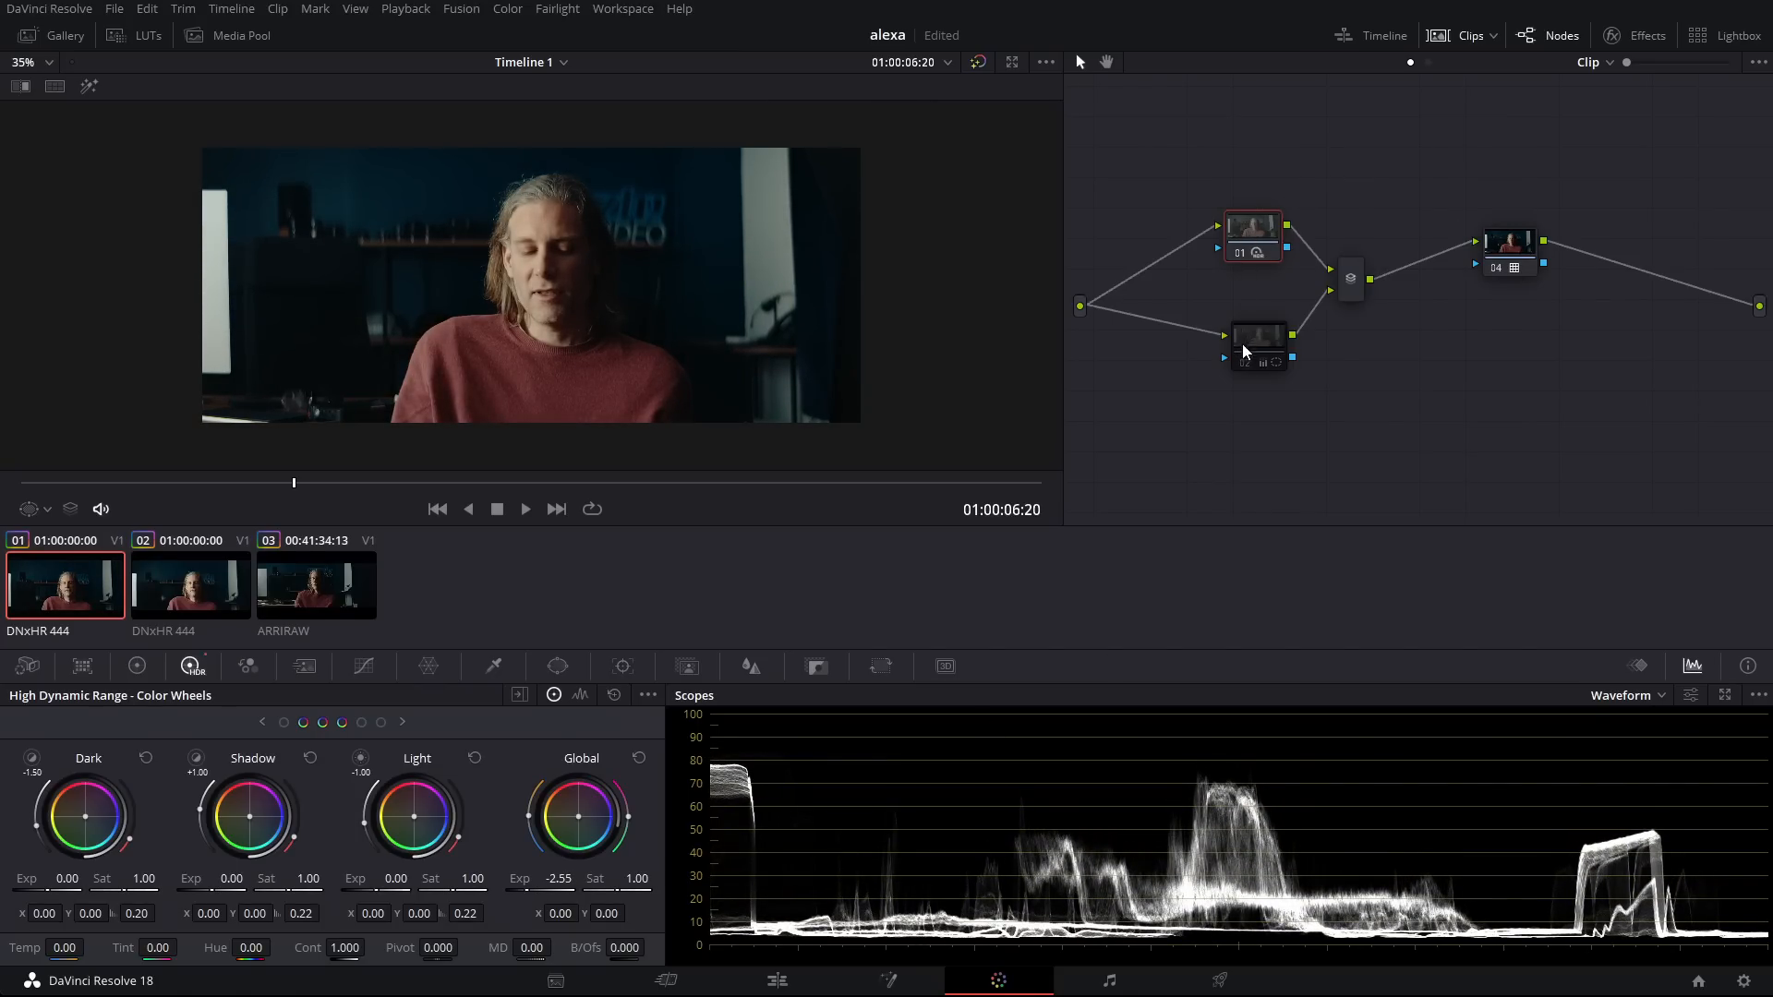
Step: Move the playhead in clip 01 to 01:00:24:16 and enable node 02
click(1245, 350)
click(295, 484)
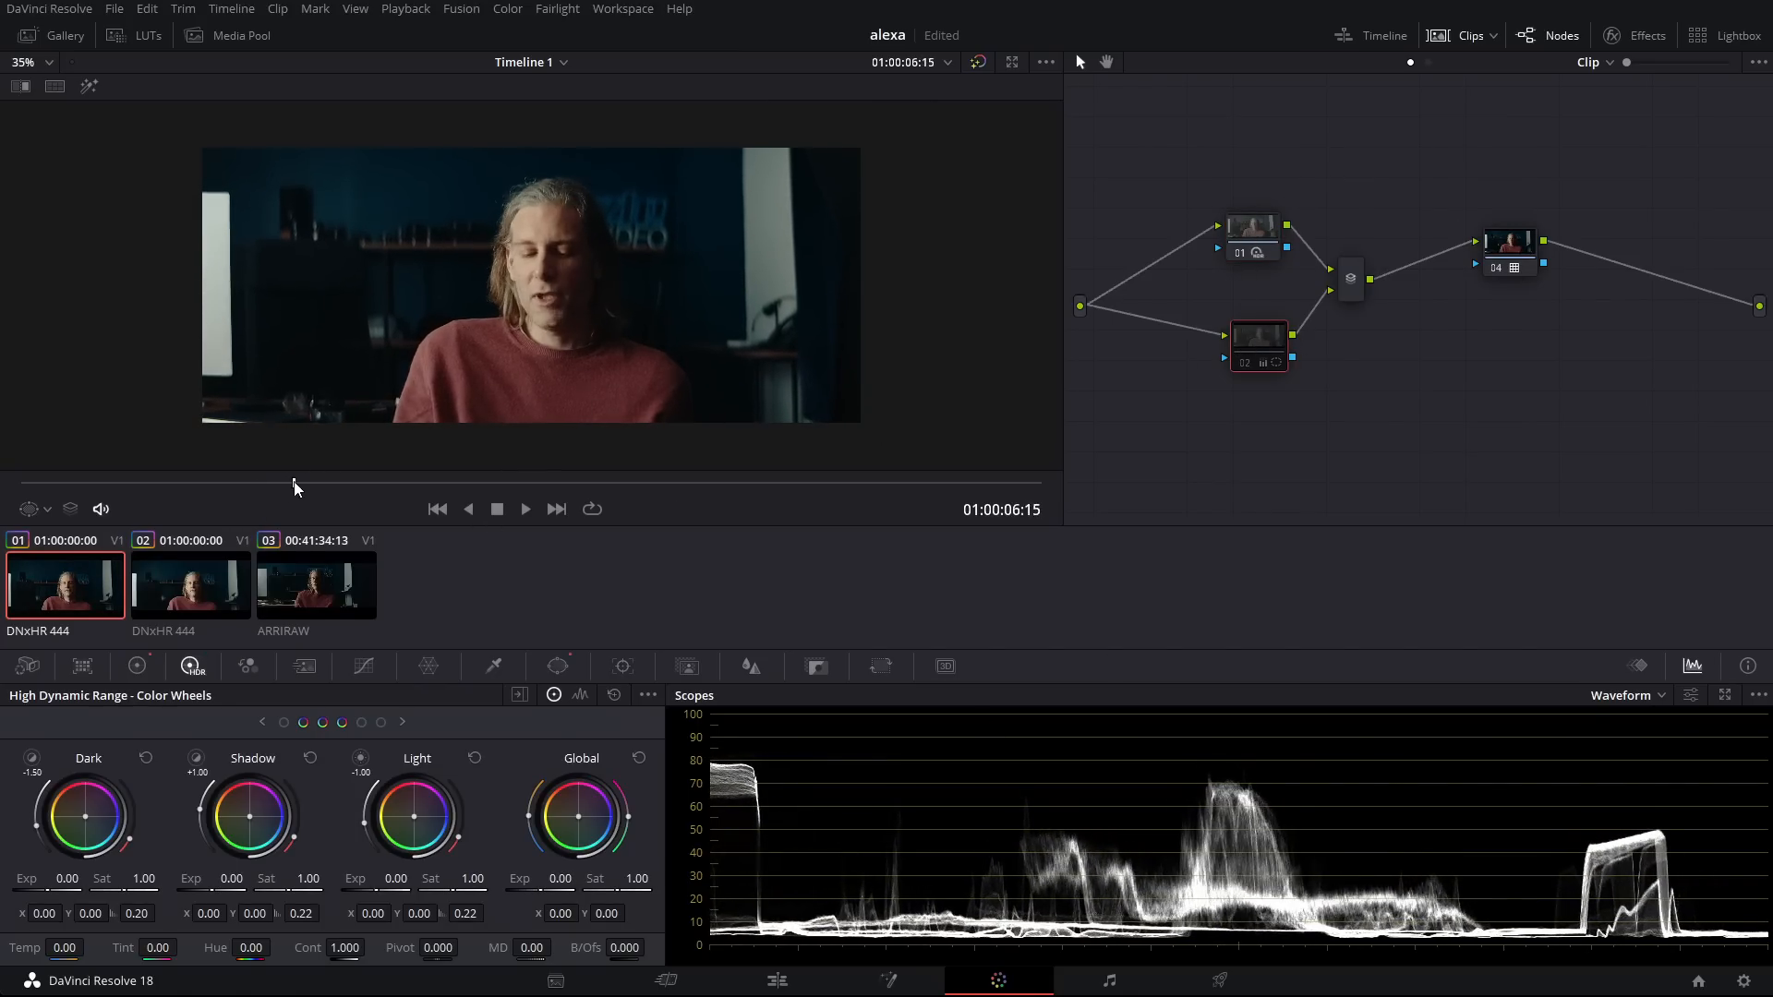
drag(296, 484, 1019, 483)
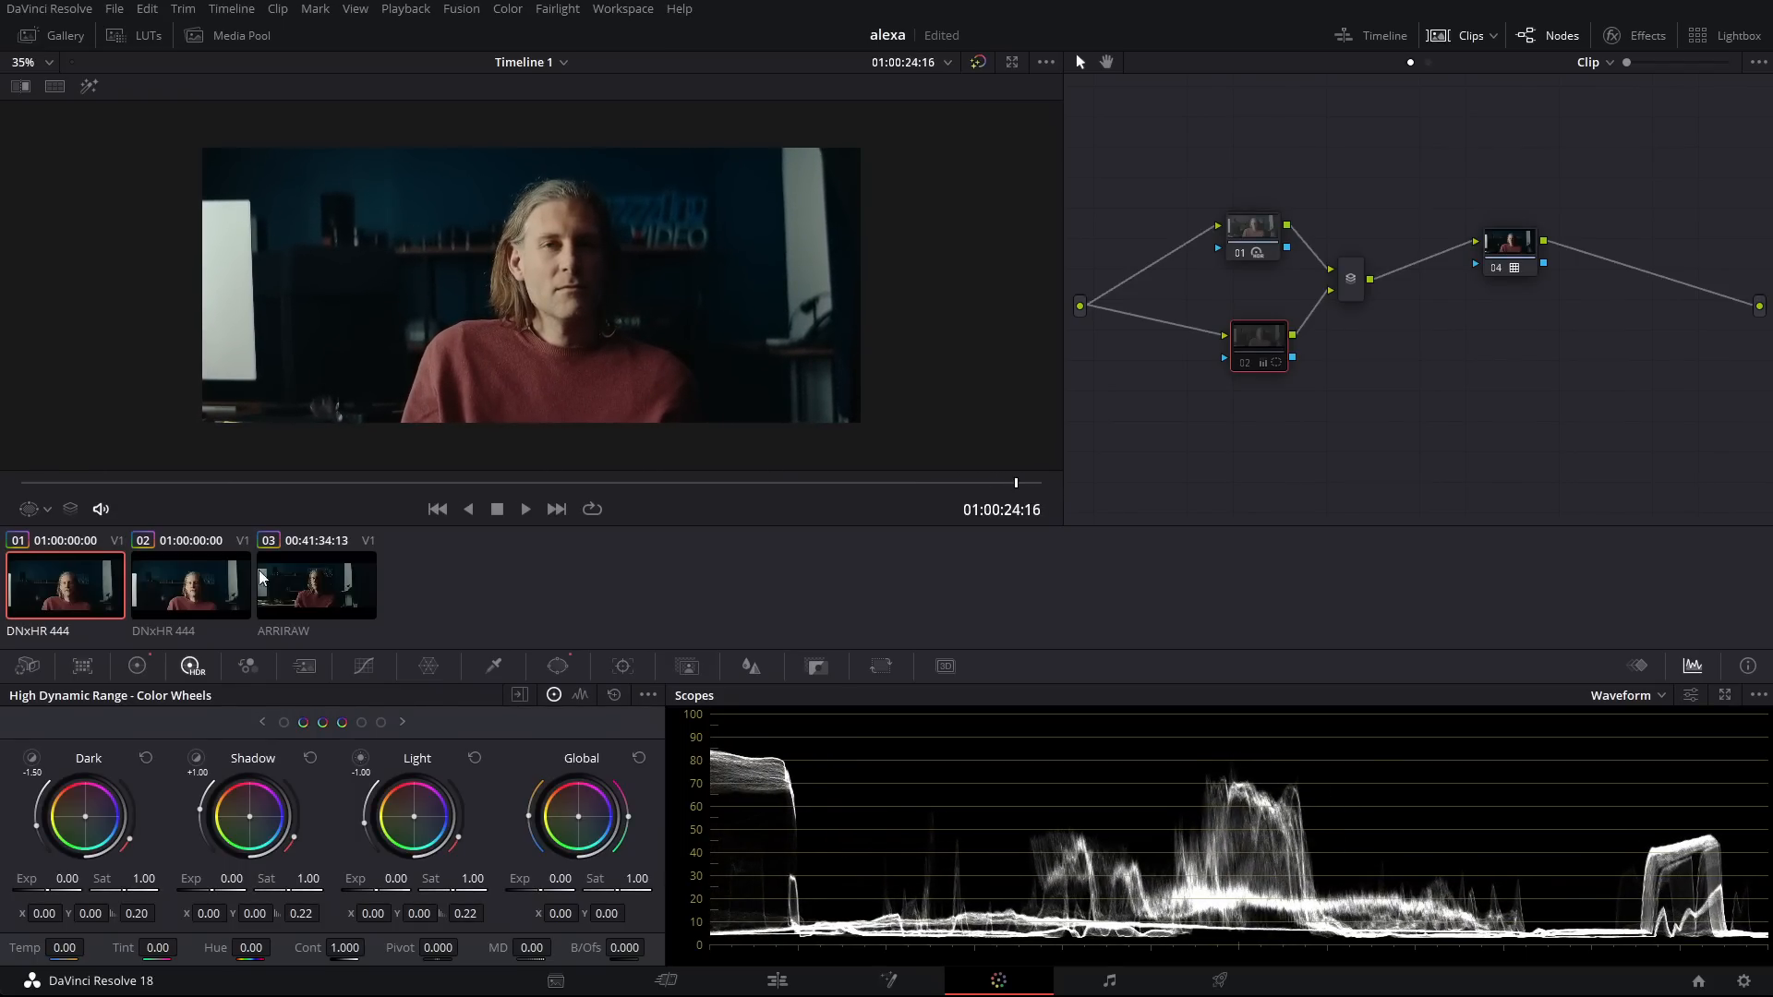
click(1245, 364)
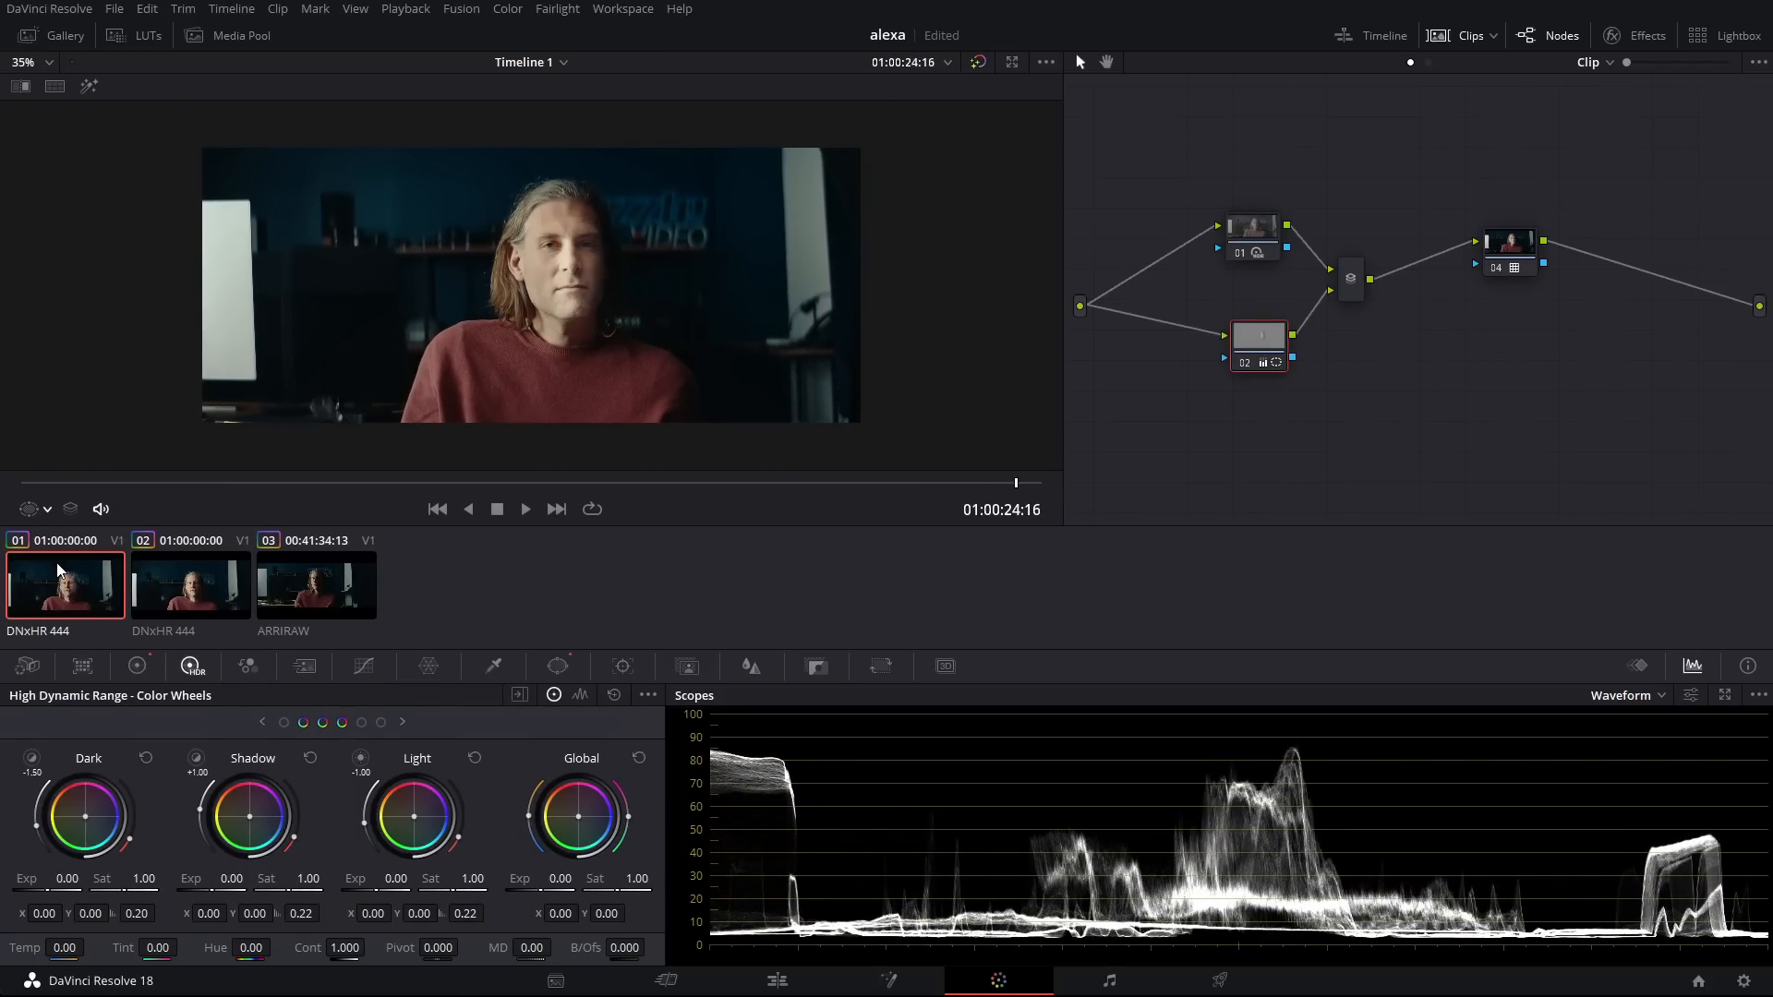
Step: Move node 02's circular window over the shadowed side of the face, hide its outline and inspect the skin up close
click(62, 596)
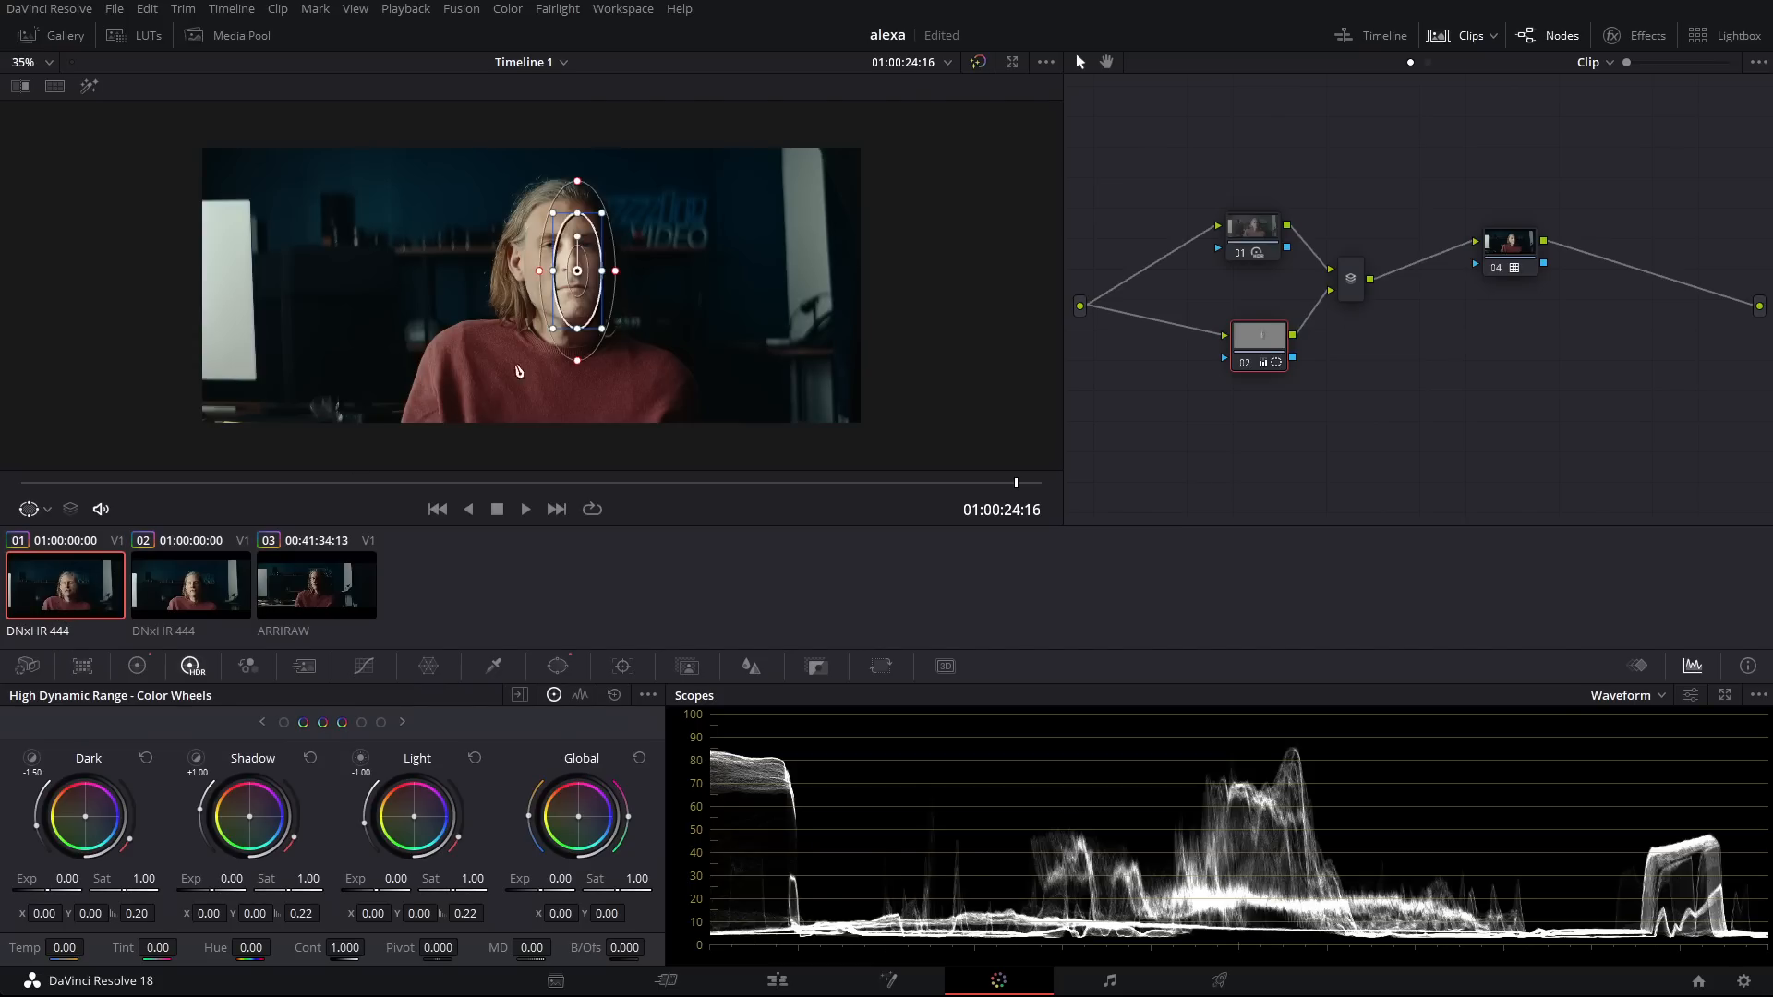
drag(578, 292, 596, 283)
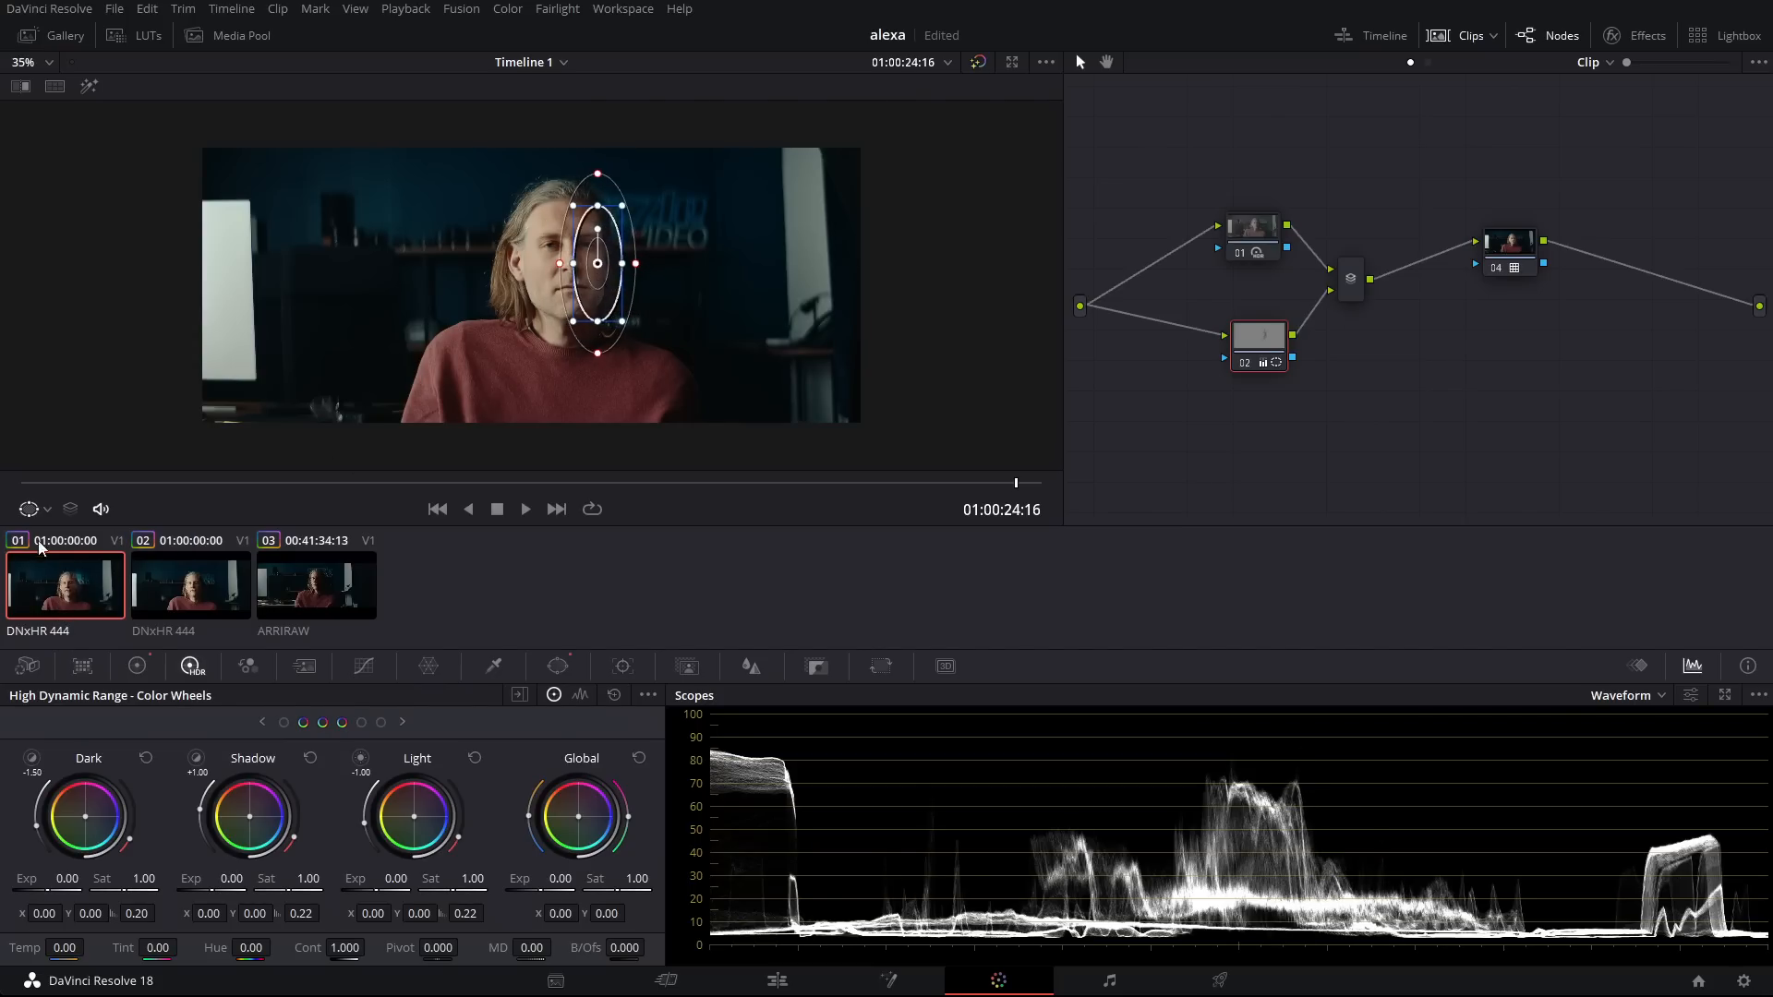
click(30, 509)
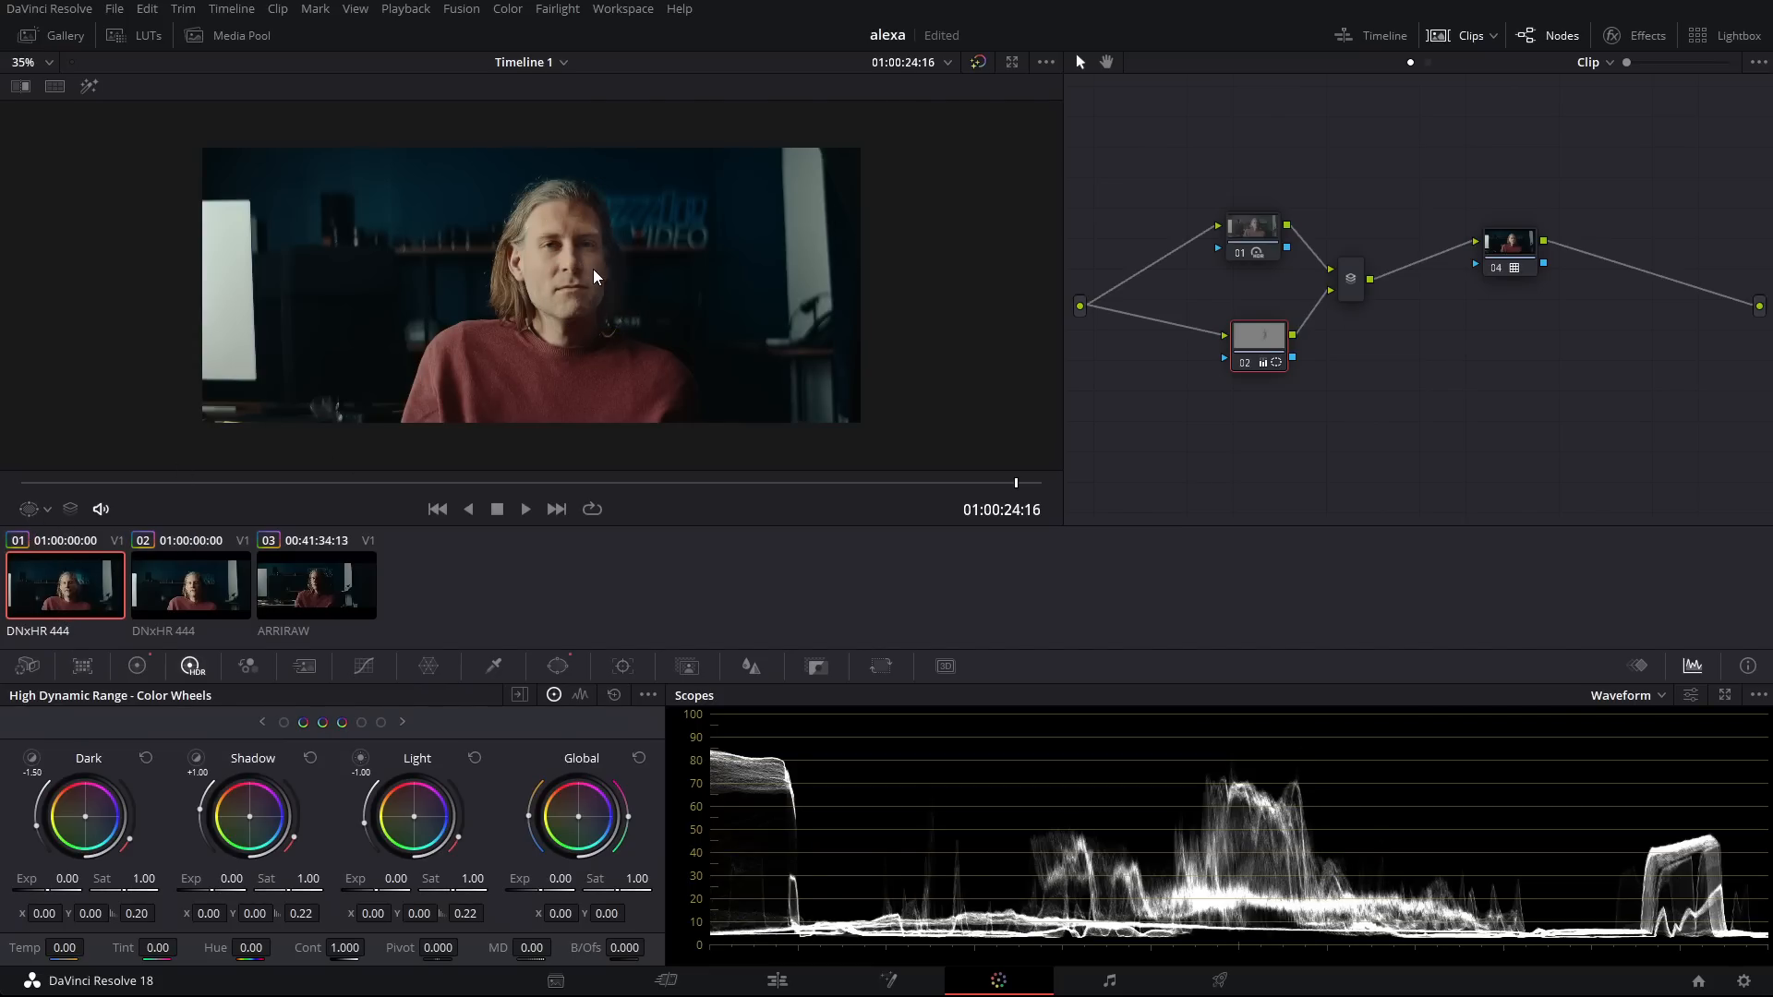
scroll(592, 269, up, 5)
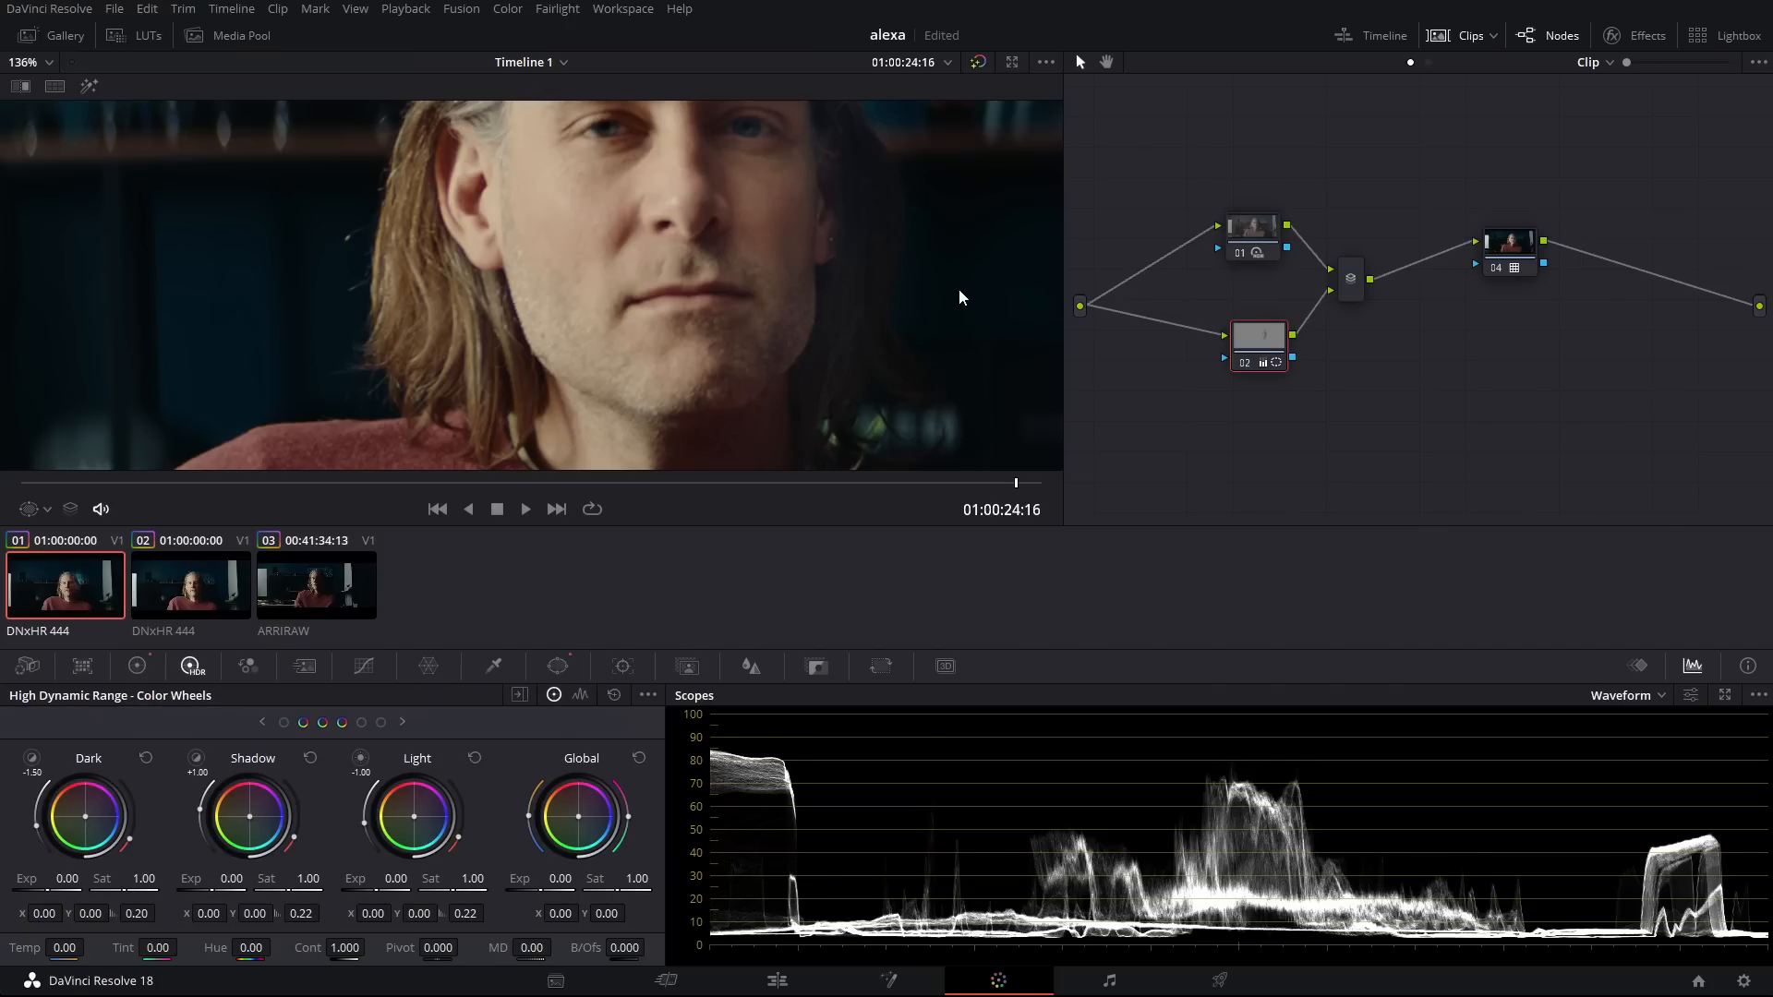
scroll(808, 238, down, 3)
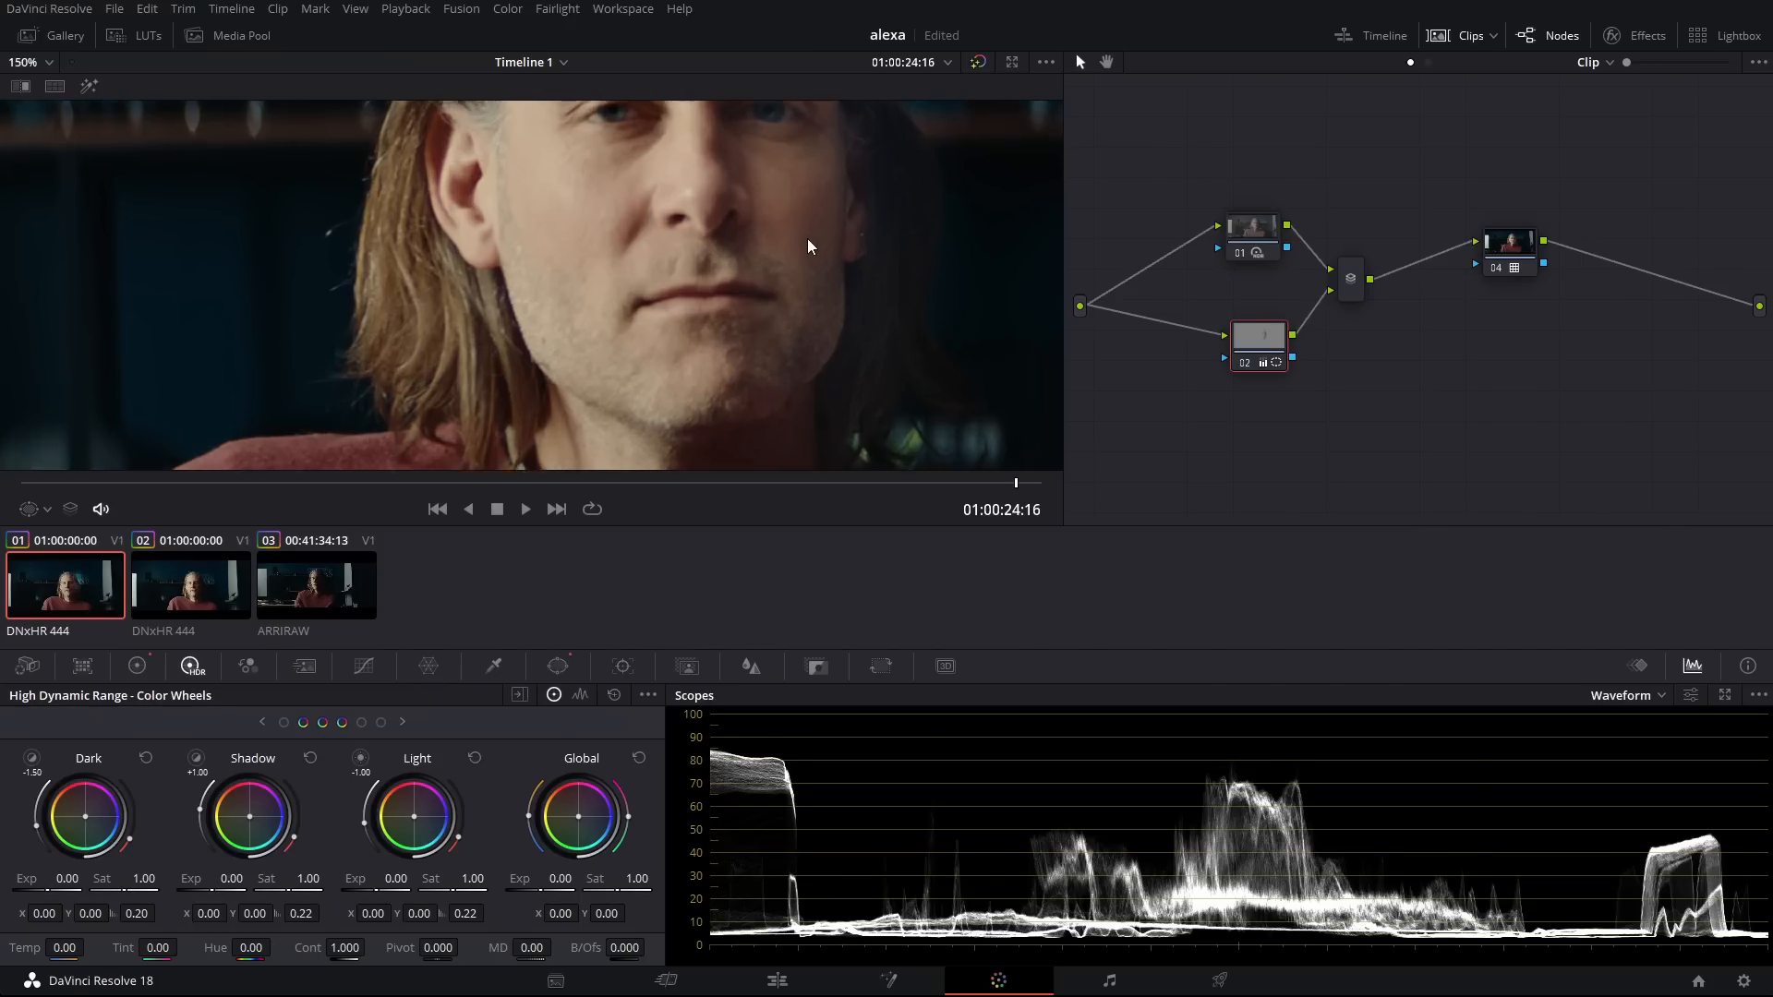
scroll(811, 232, down, 3)
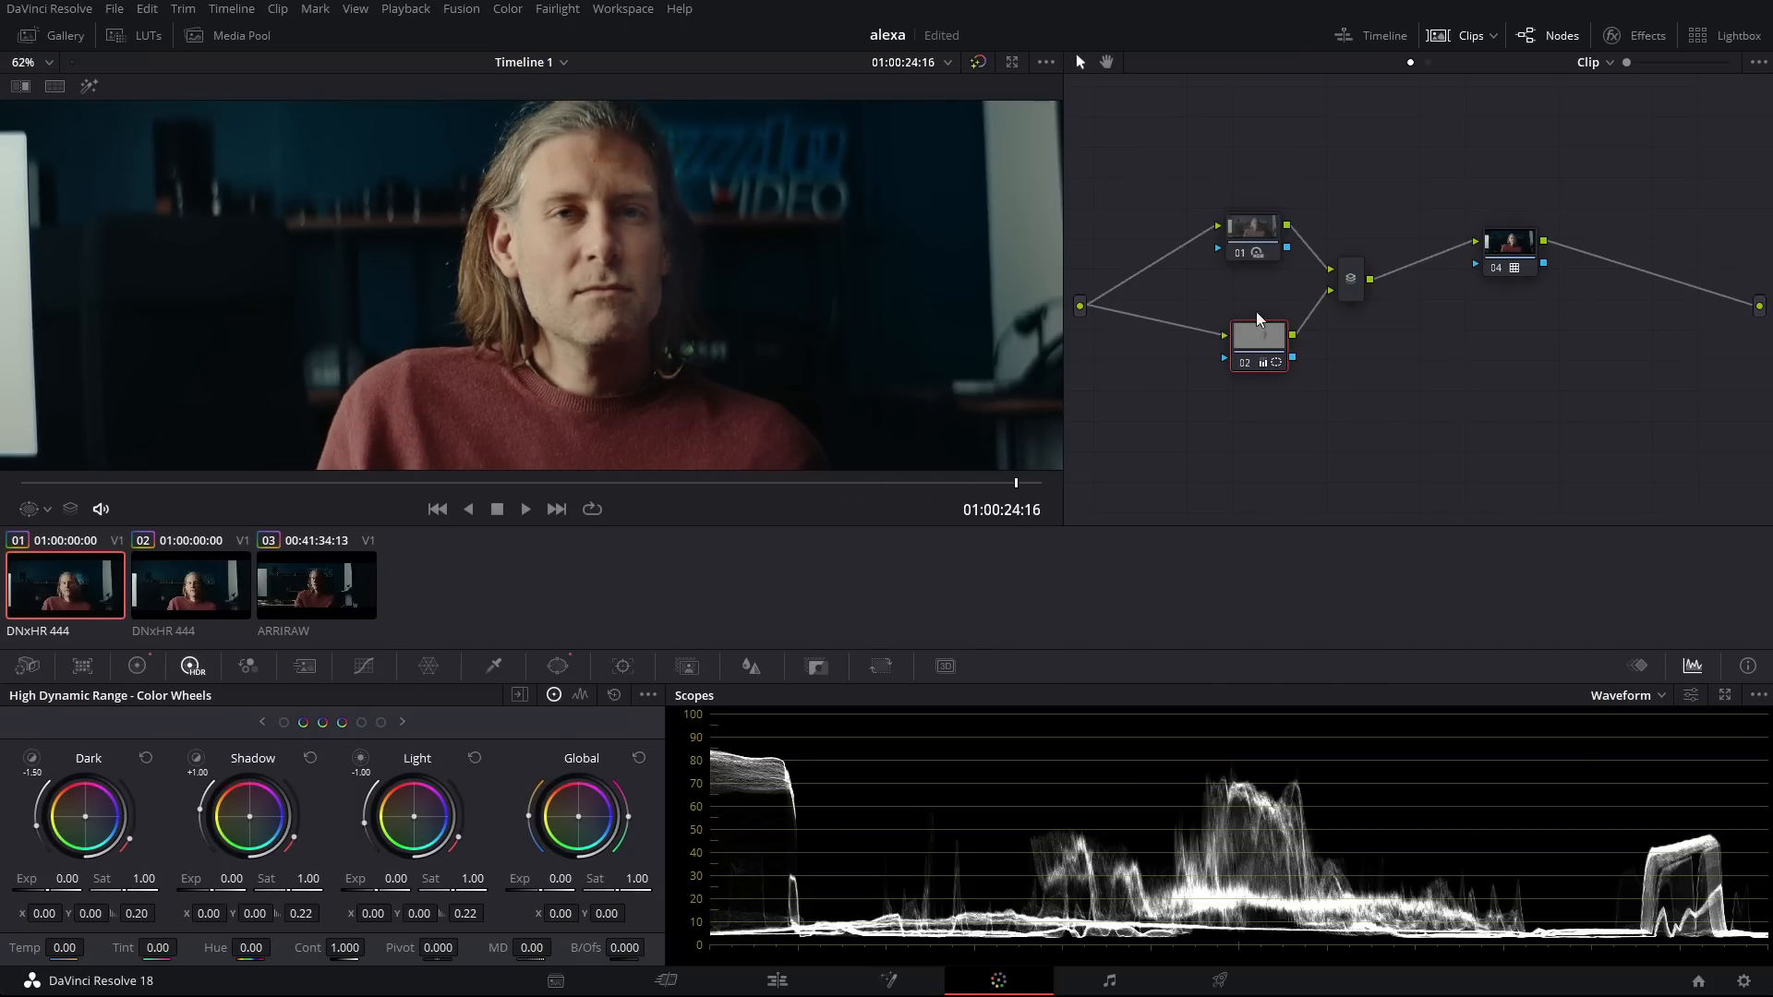
Step: Disable nodes 02 and 01 on clip 01 to view the frame without the exposure corrections
click(1245, 364)
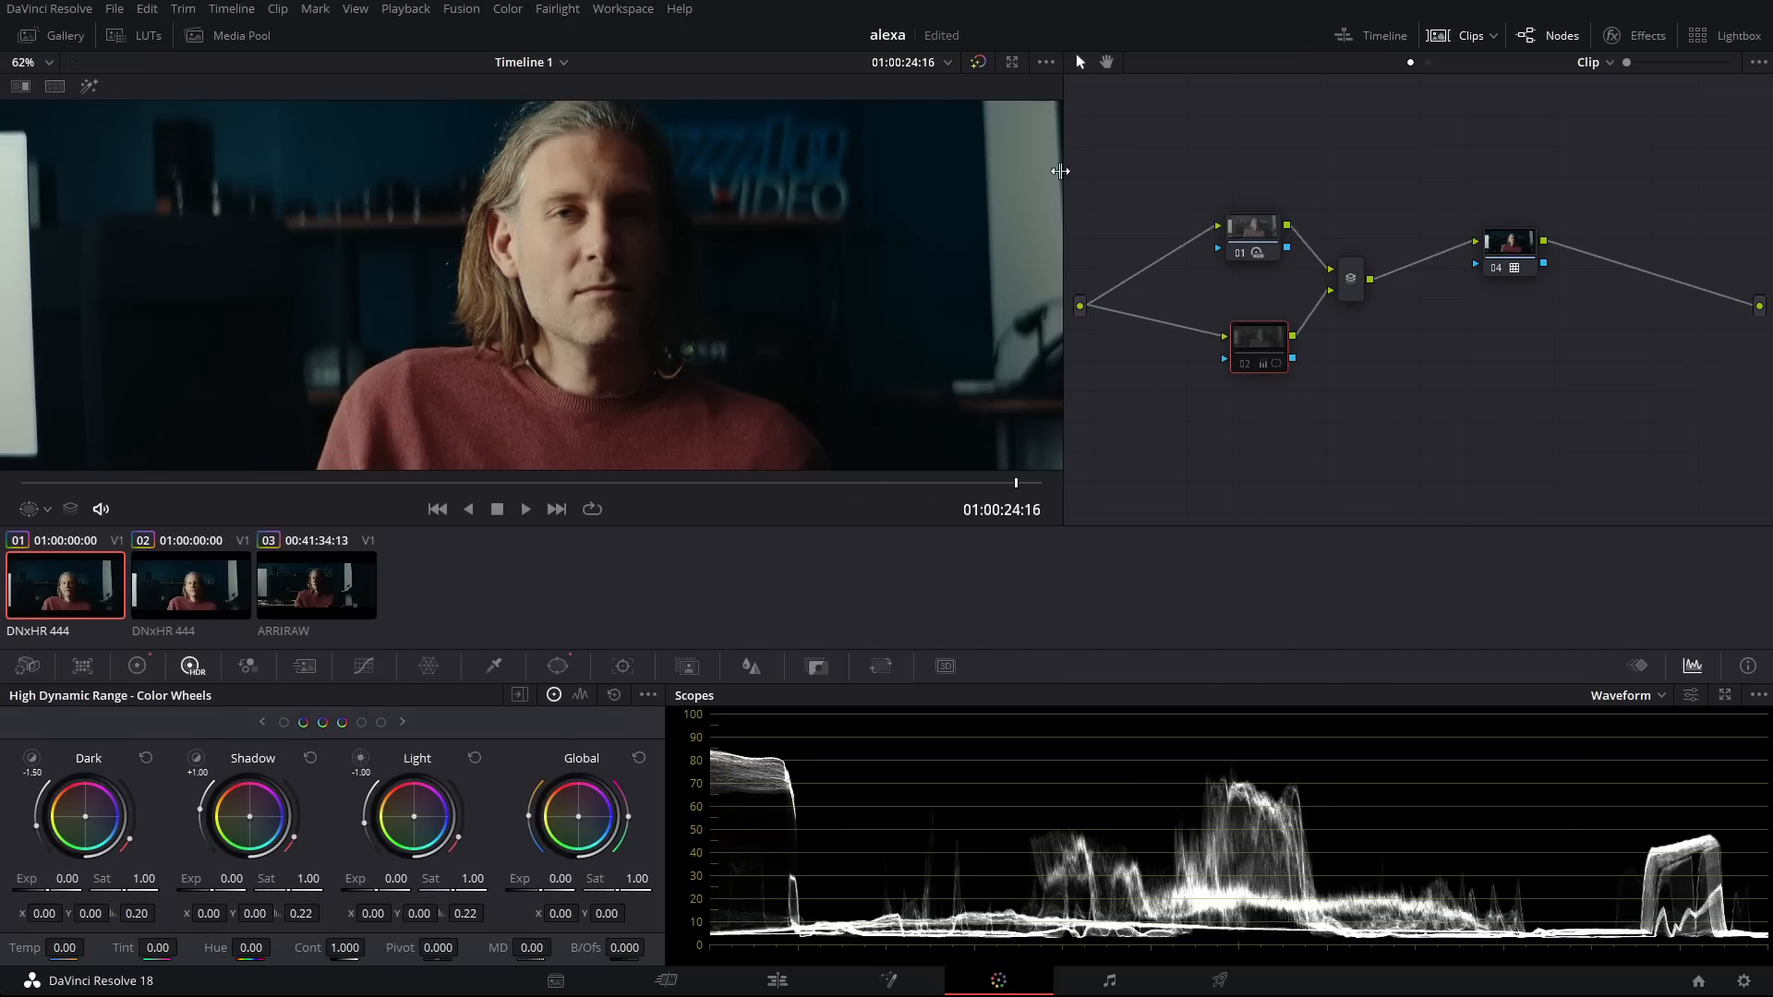
click(1239, 253)
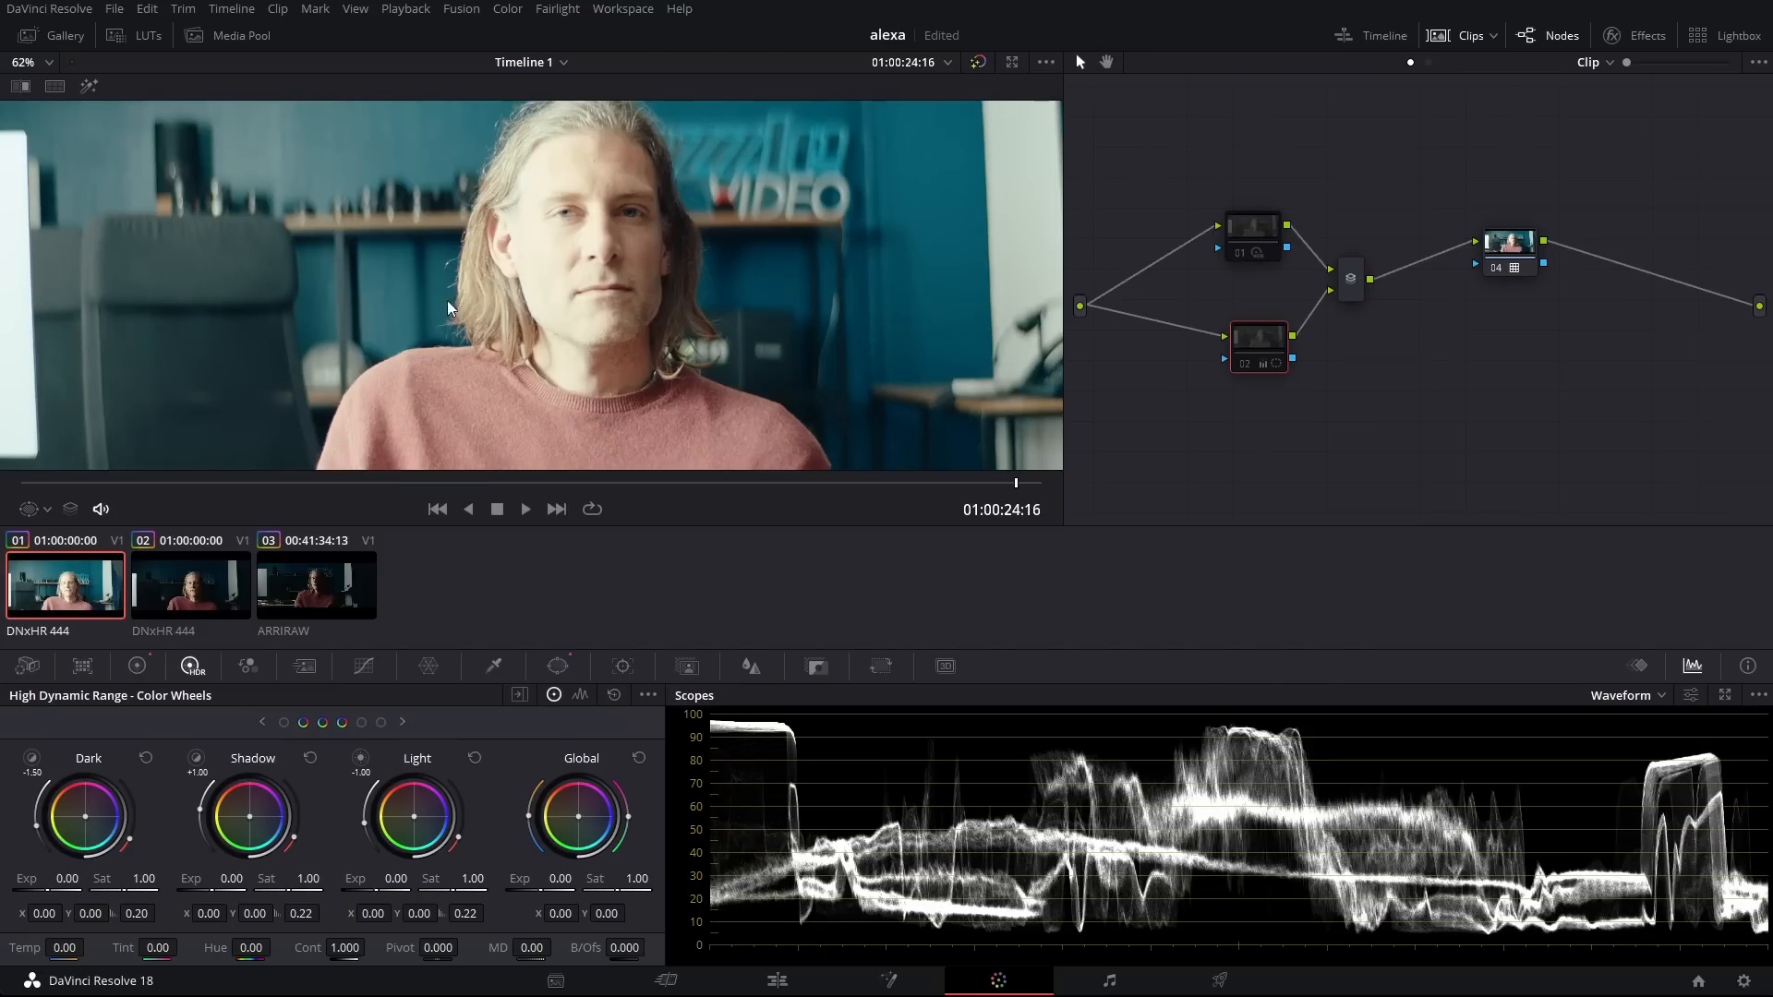
scroll(448, 277, down, 2)
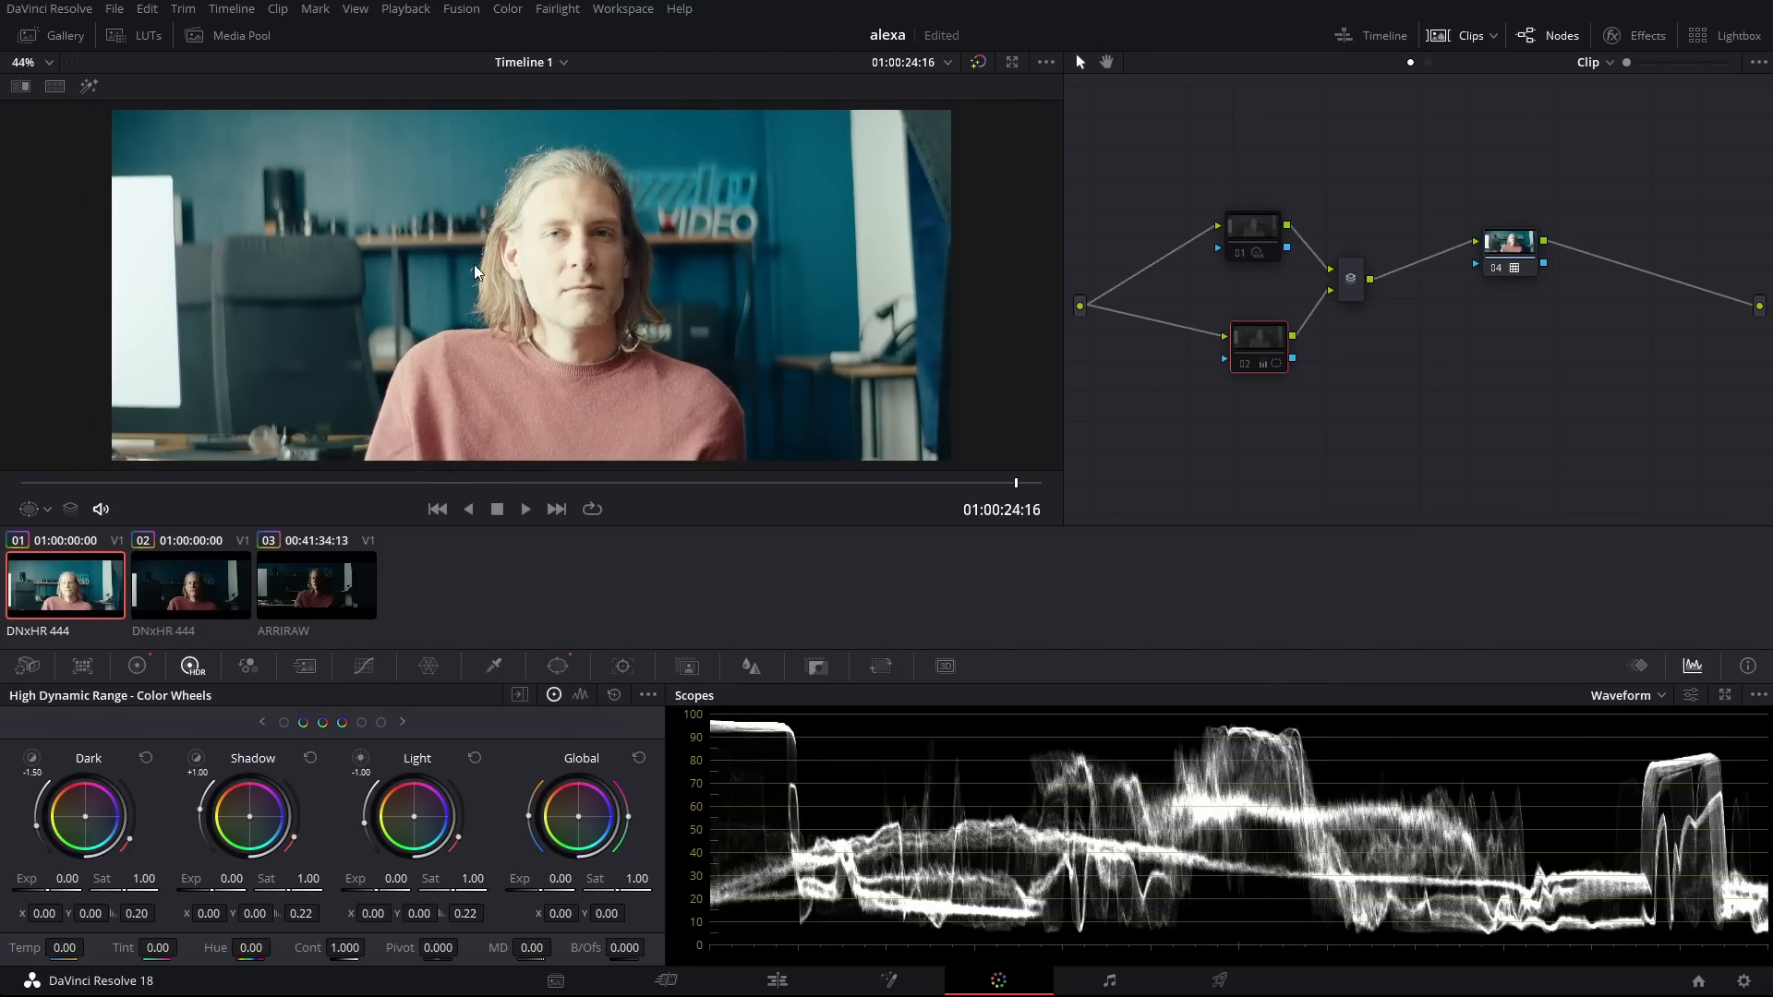
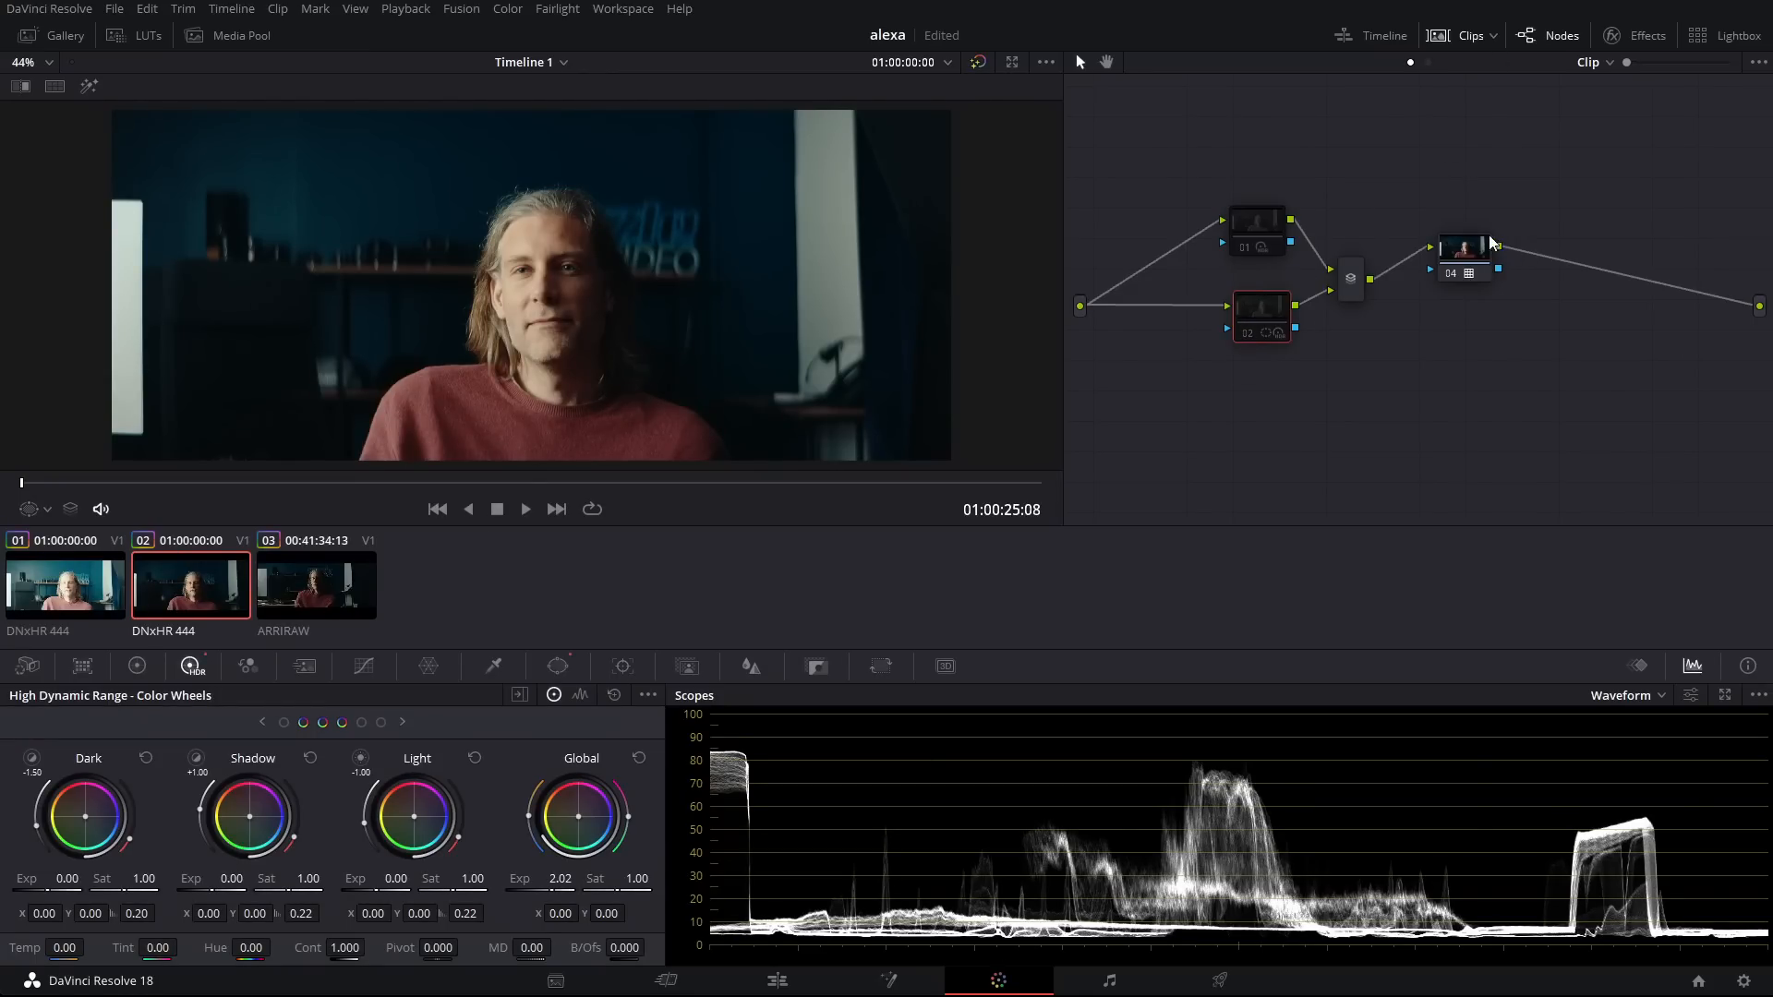
Step: On clip 02, move node 04 farther from the layer mixer and compare the image with the ARRIRAW clip 03
drag(1470, 261, 1530, 243)
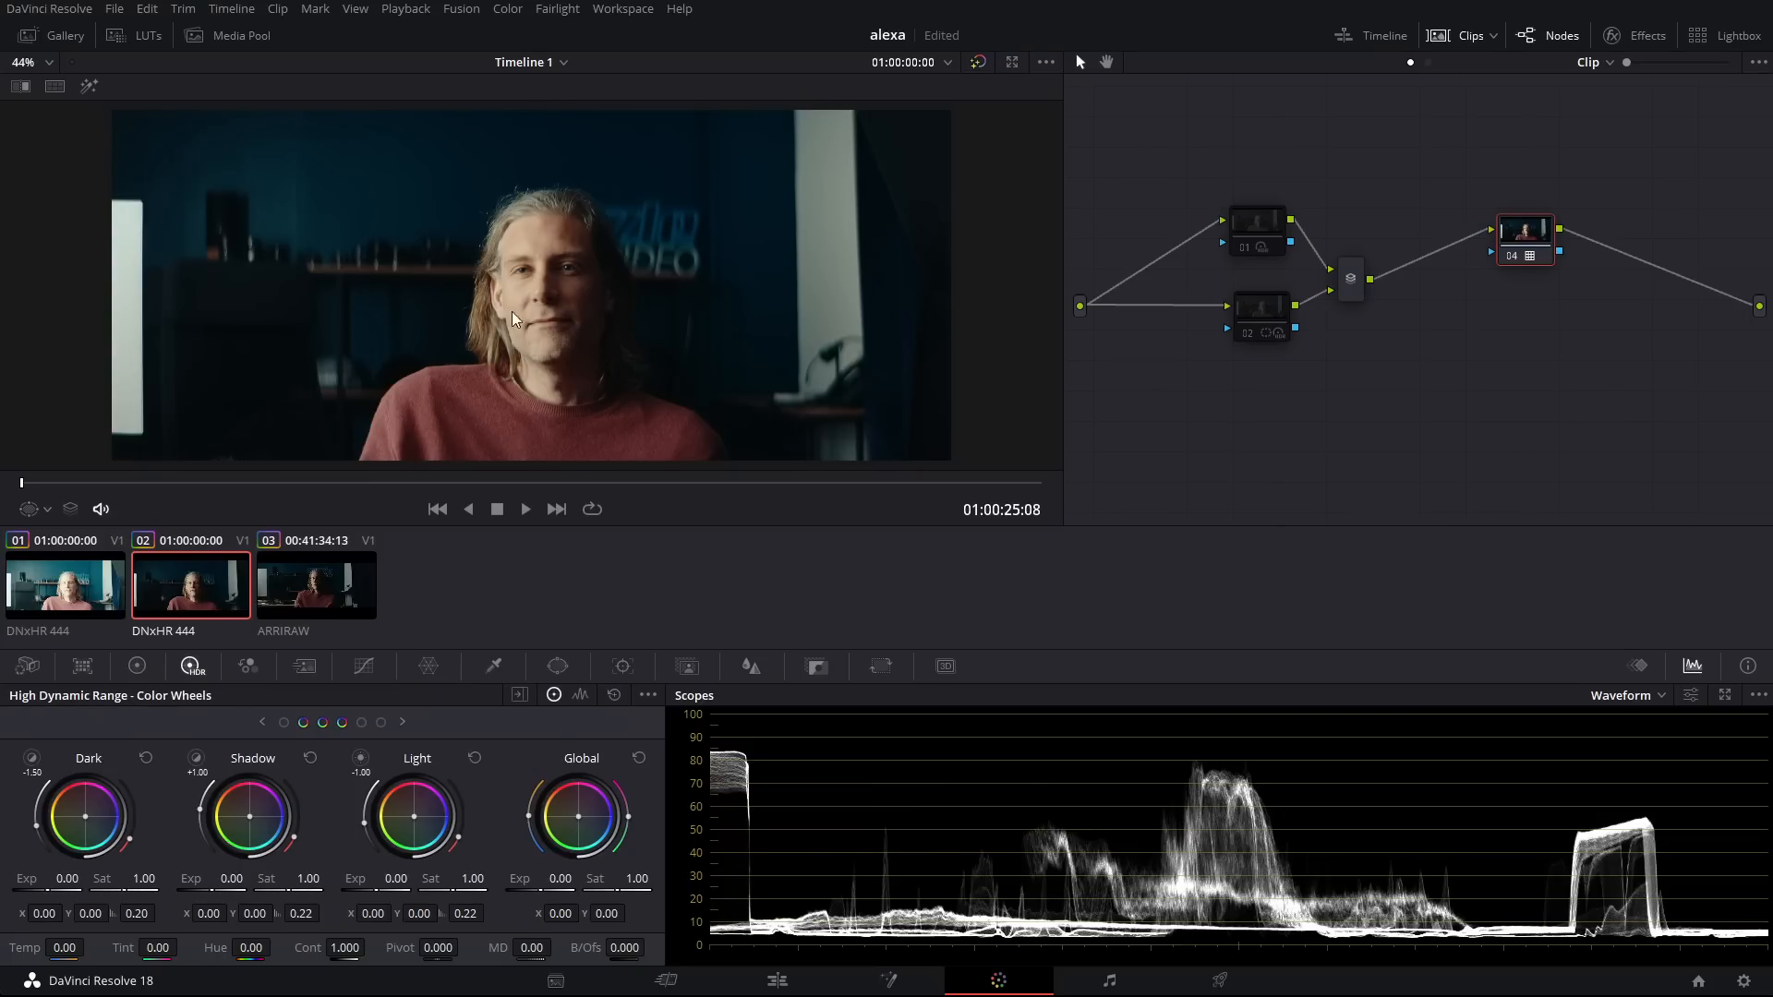
click(309, 594)
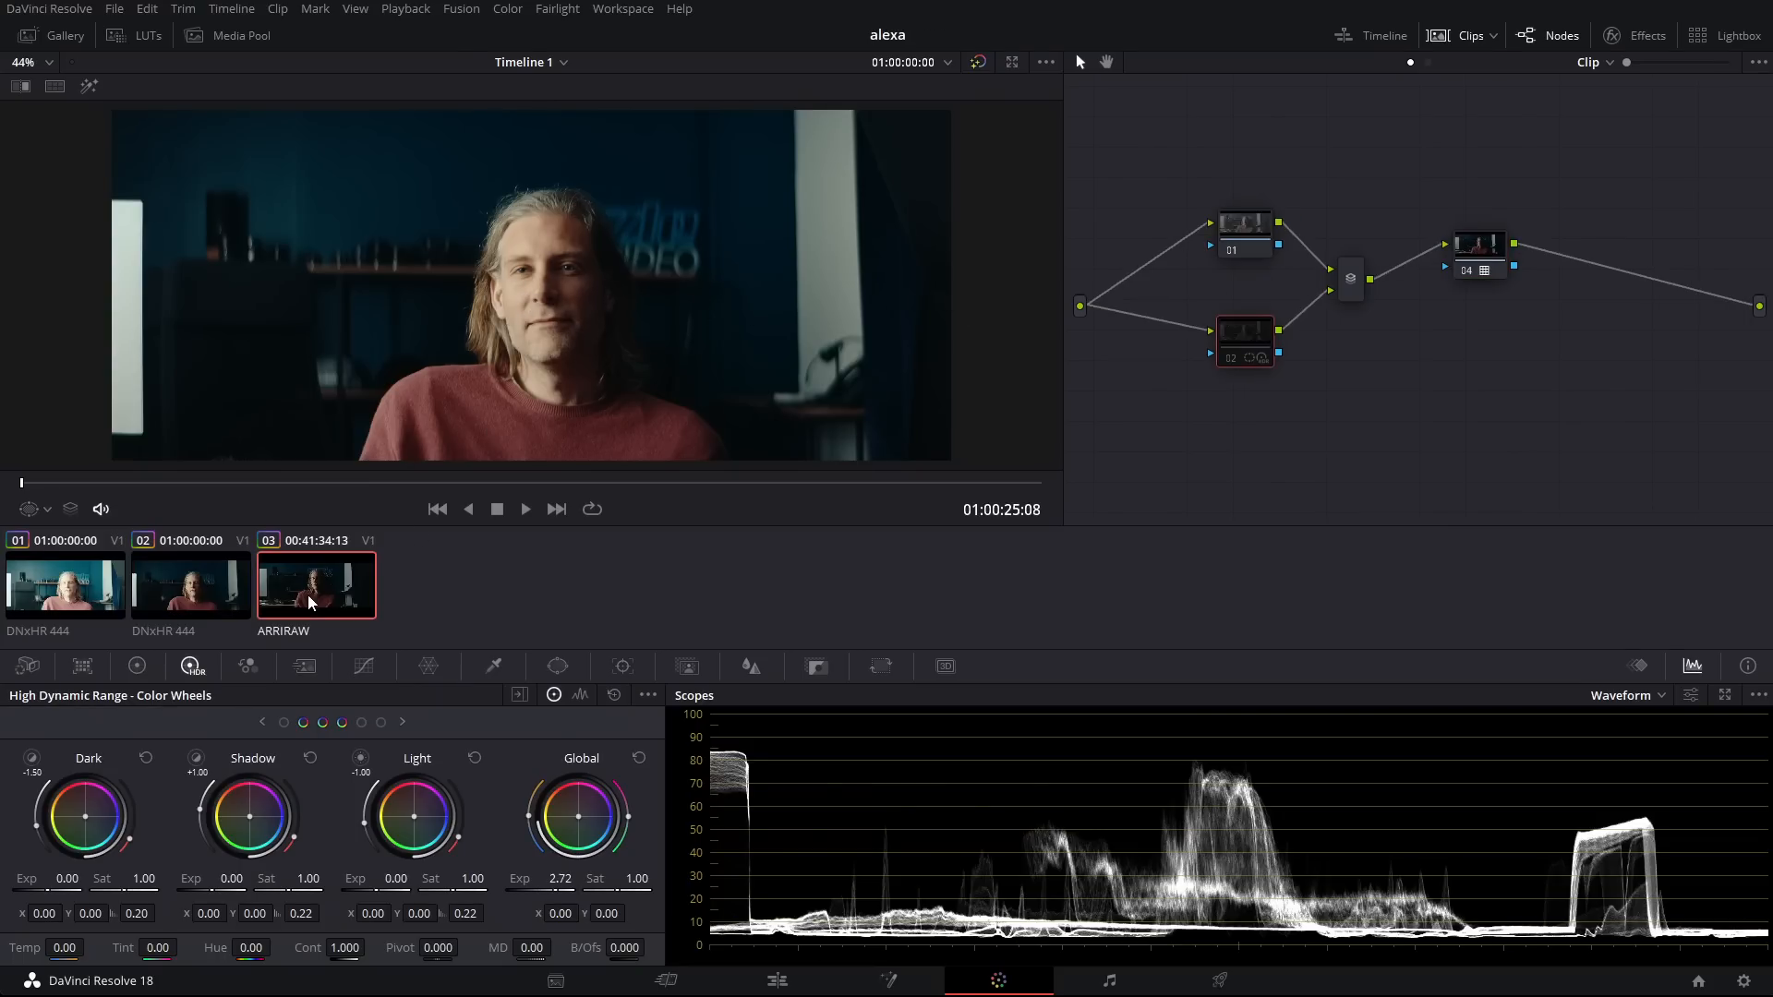
click(220, 576)
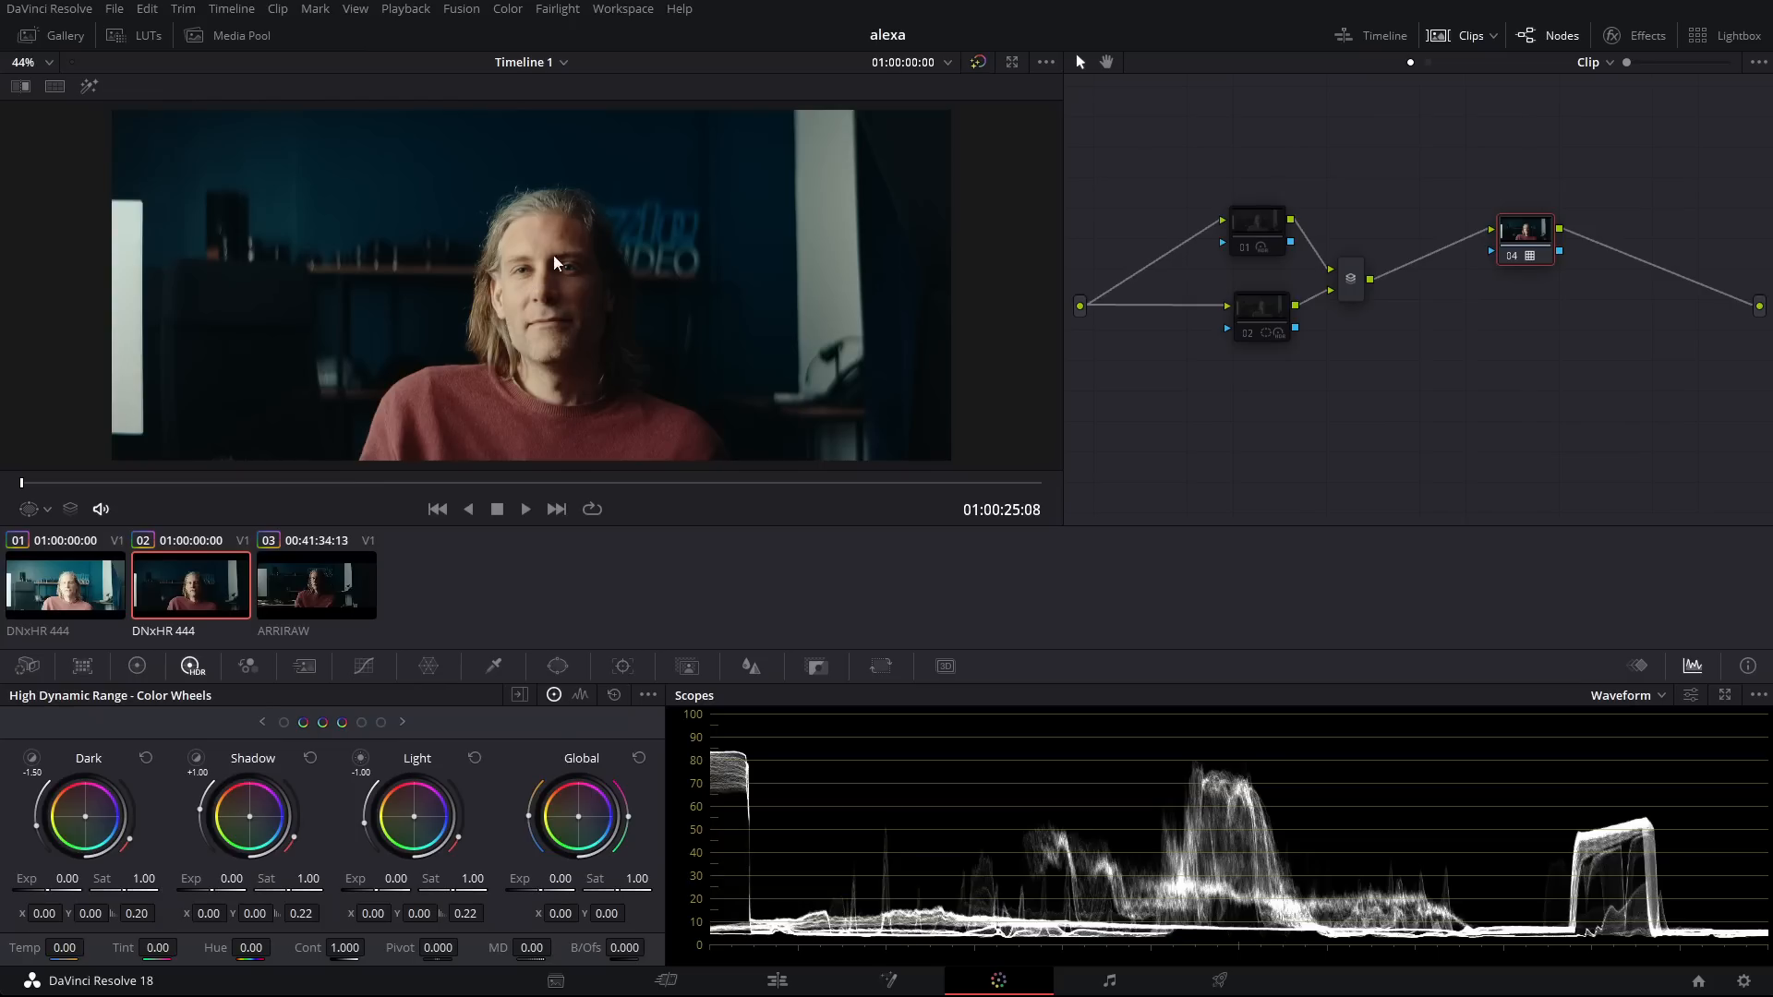
scroll(535, 276, down, 2)
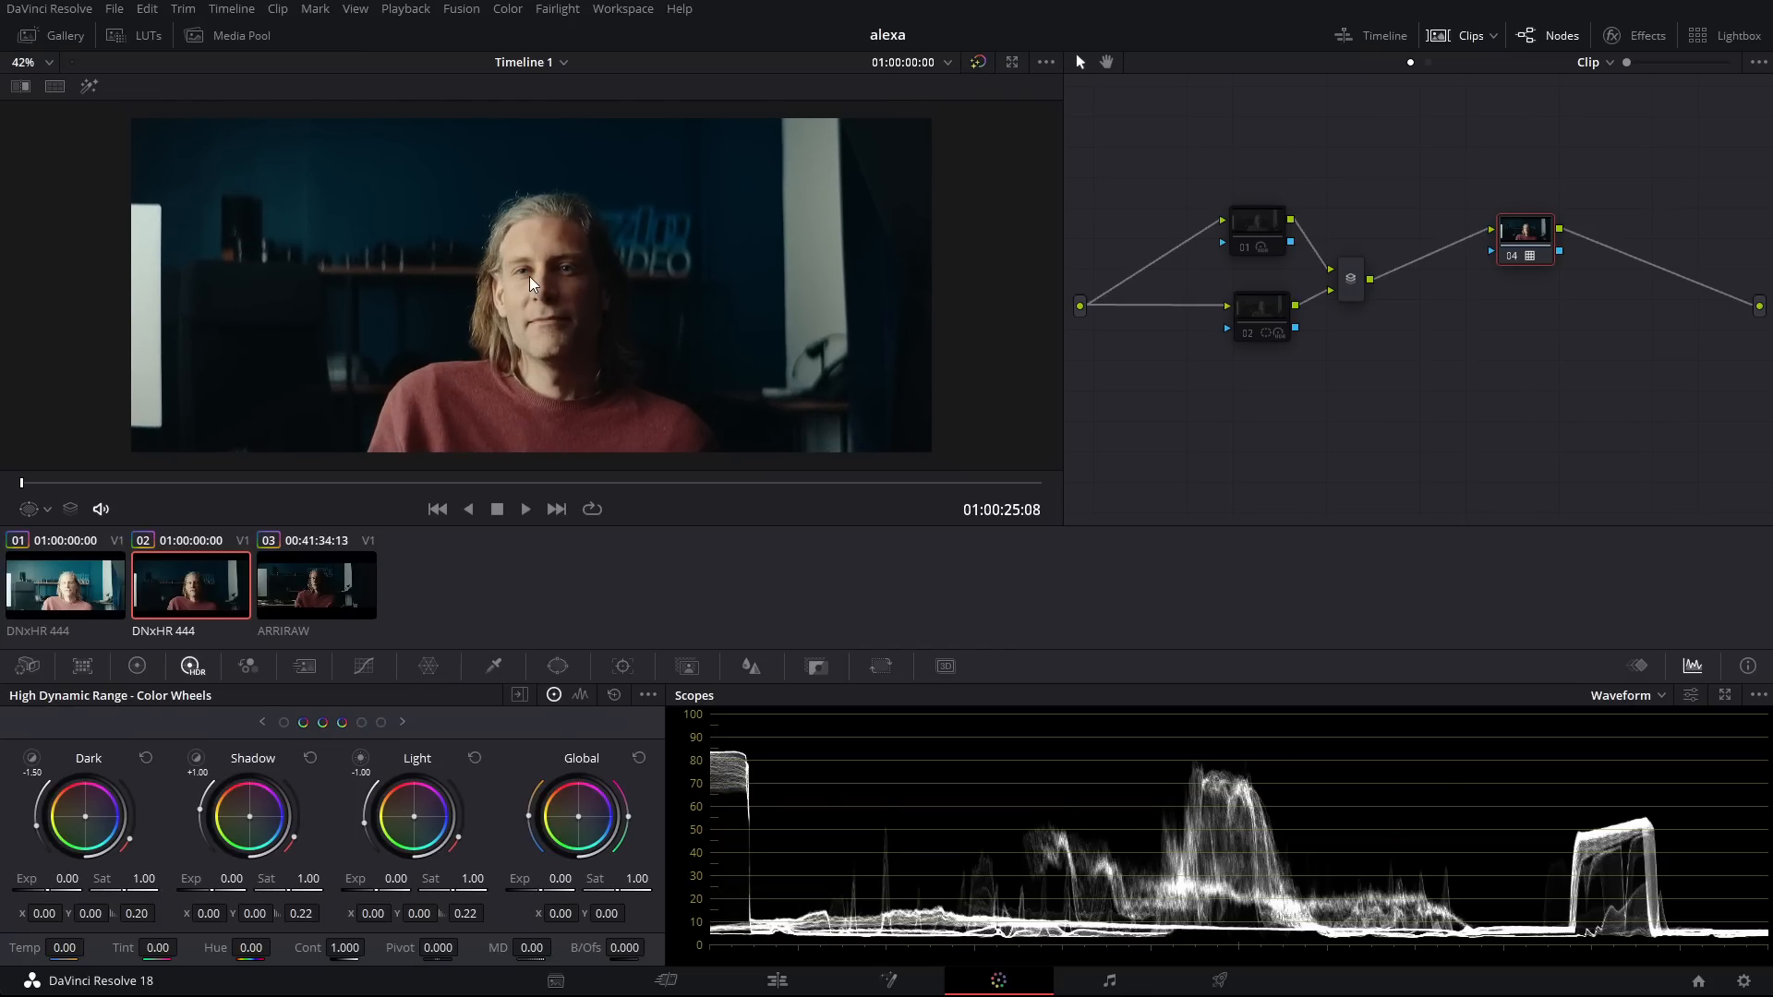
scroll(511, 237, up, 3)
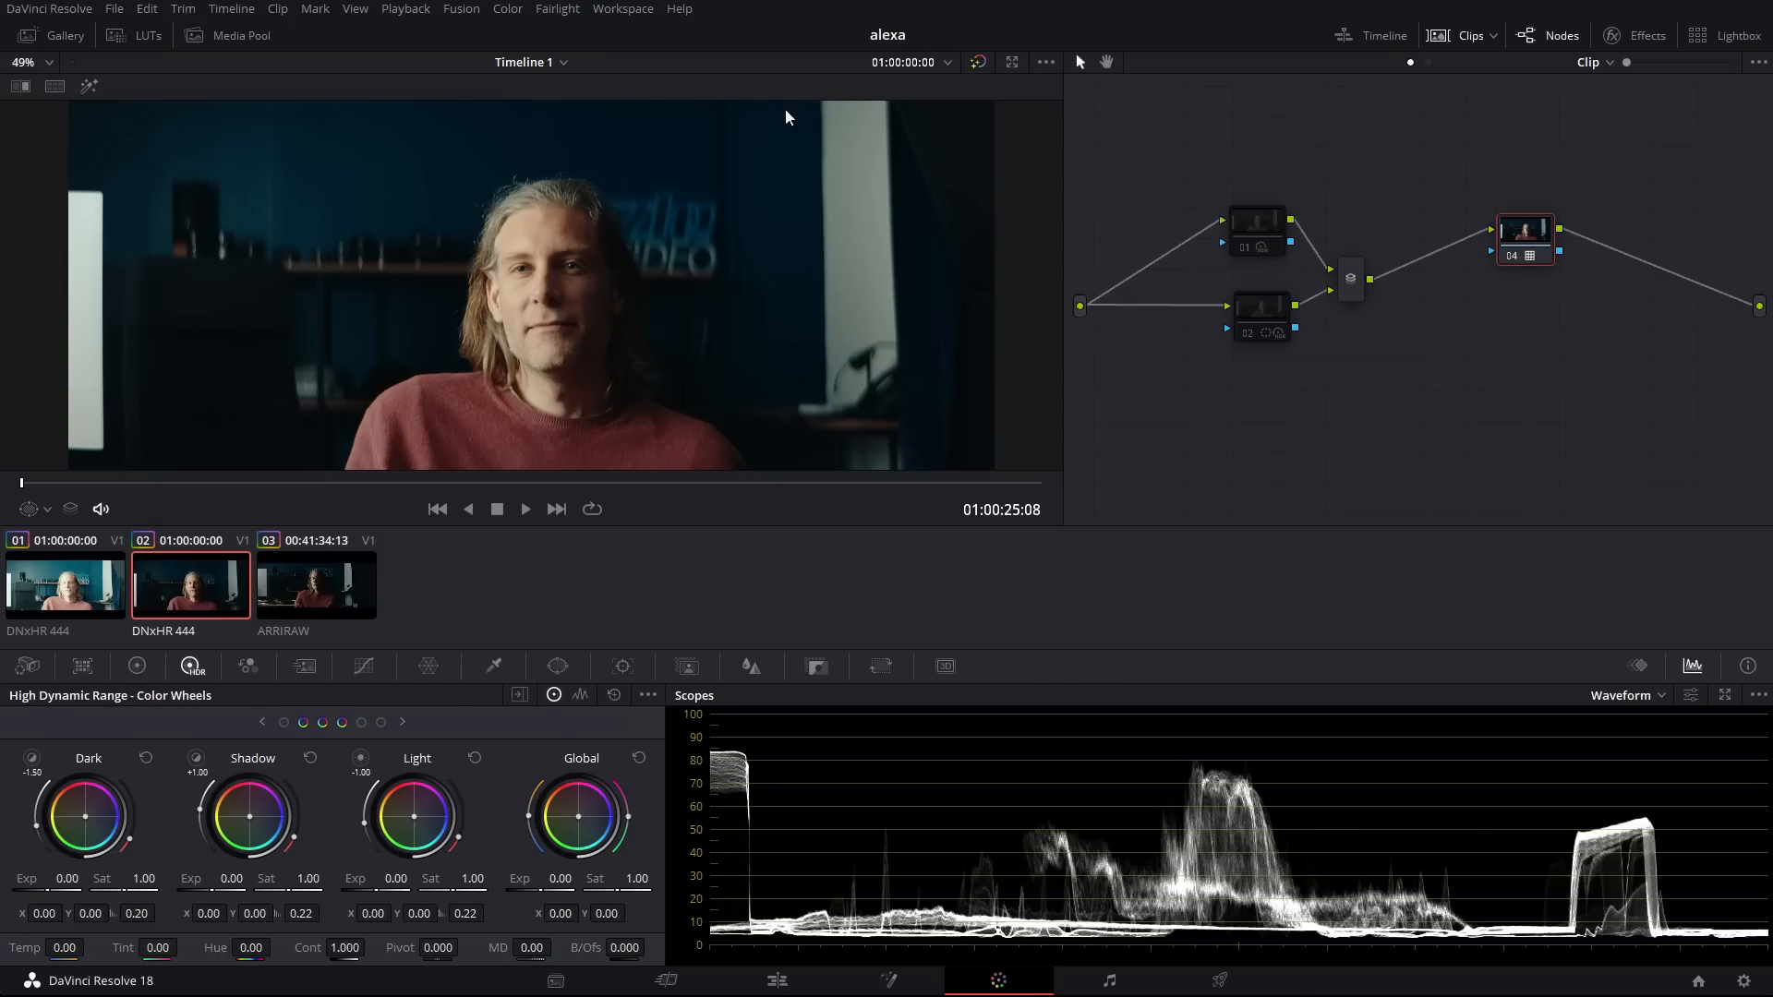
Step: Enable node 01 and disable node 04 on clip 02 to view the flat log image
click(1250, 223)
click(1509, 255)
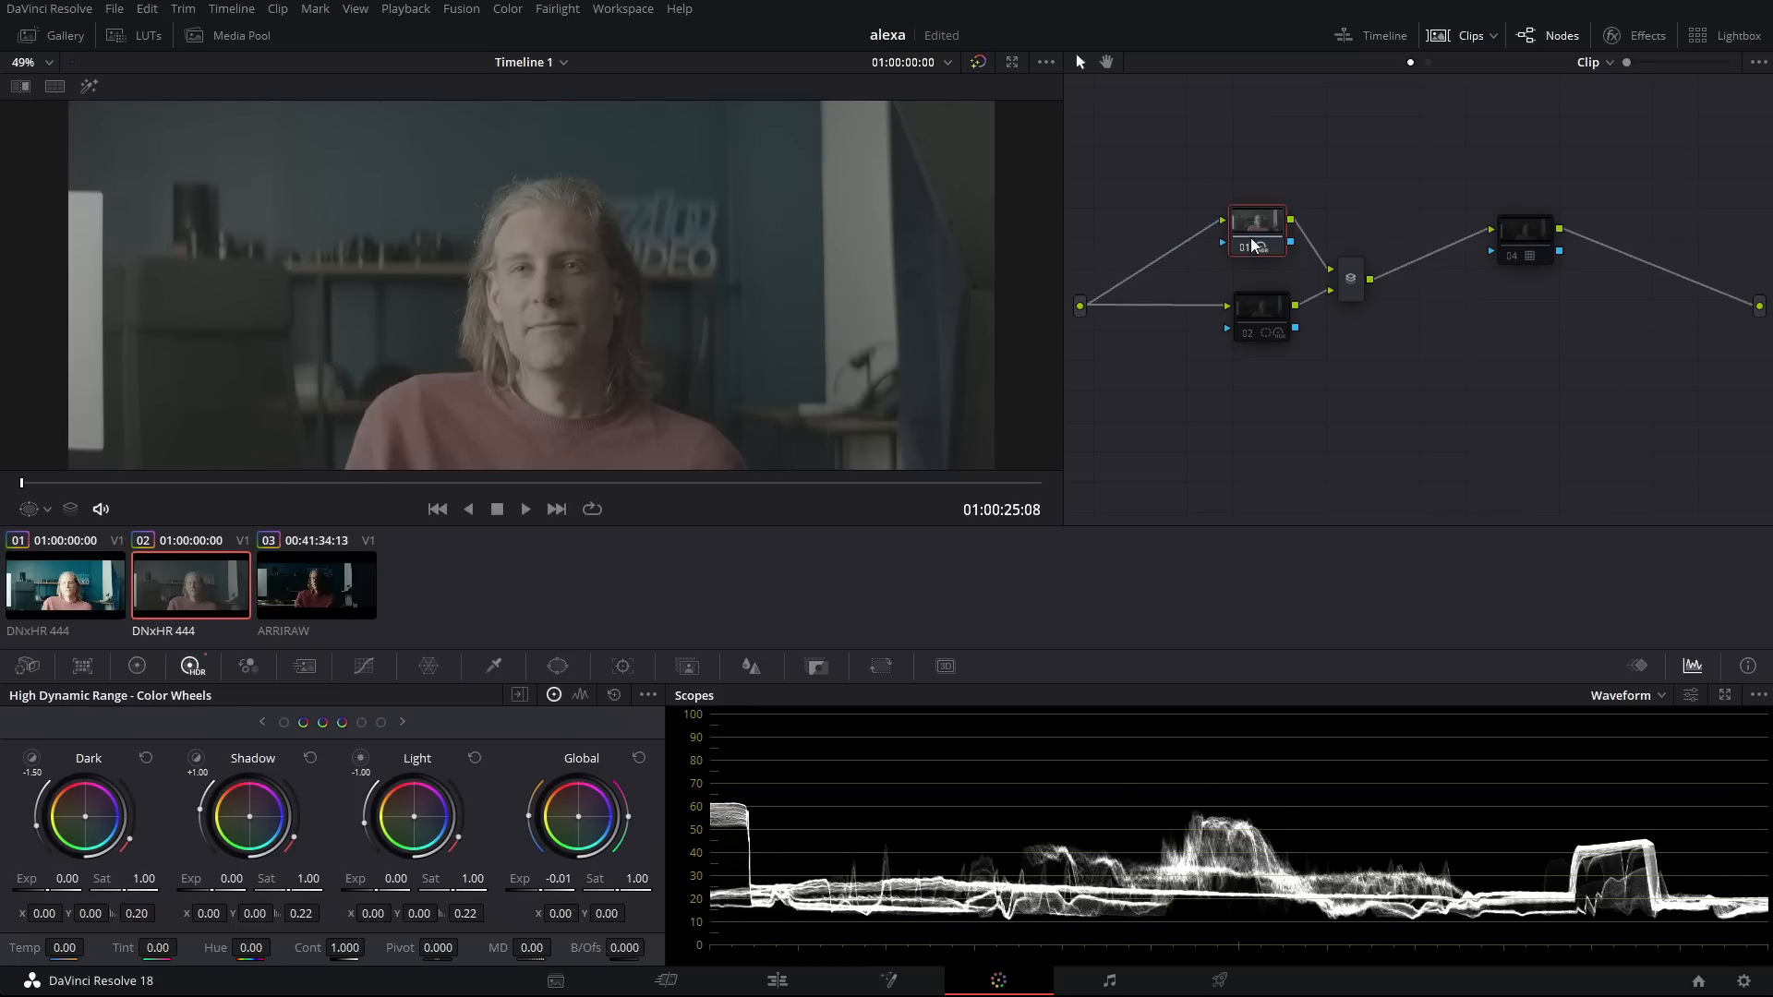
Step: Move node 01 slightly closer to the layer mixer on clip 02 and set its global HDR exposure to 2.33
drag(1239, 247, 1244, 256)
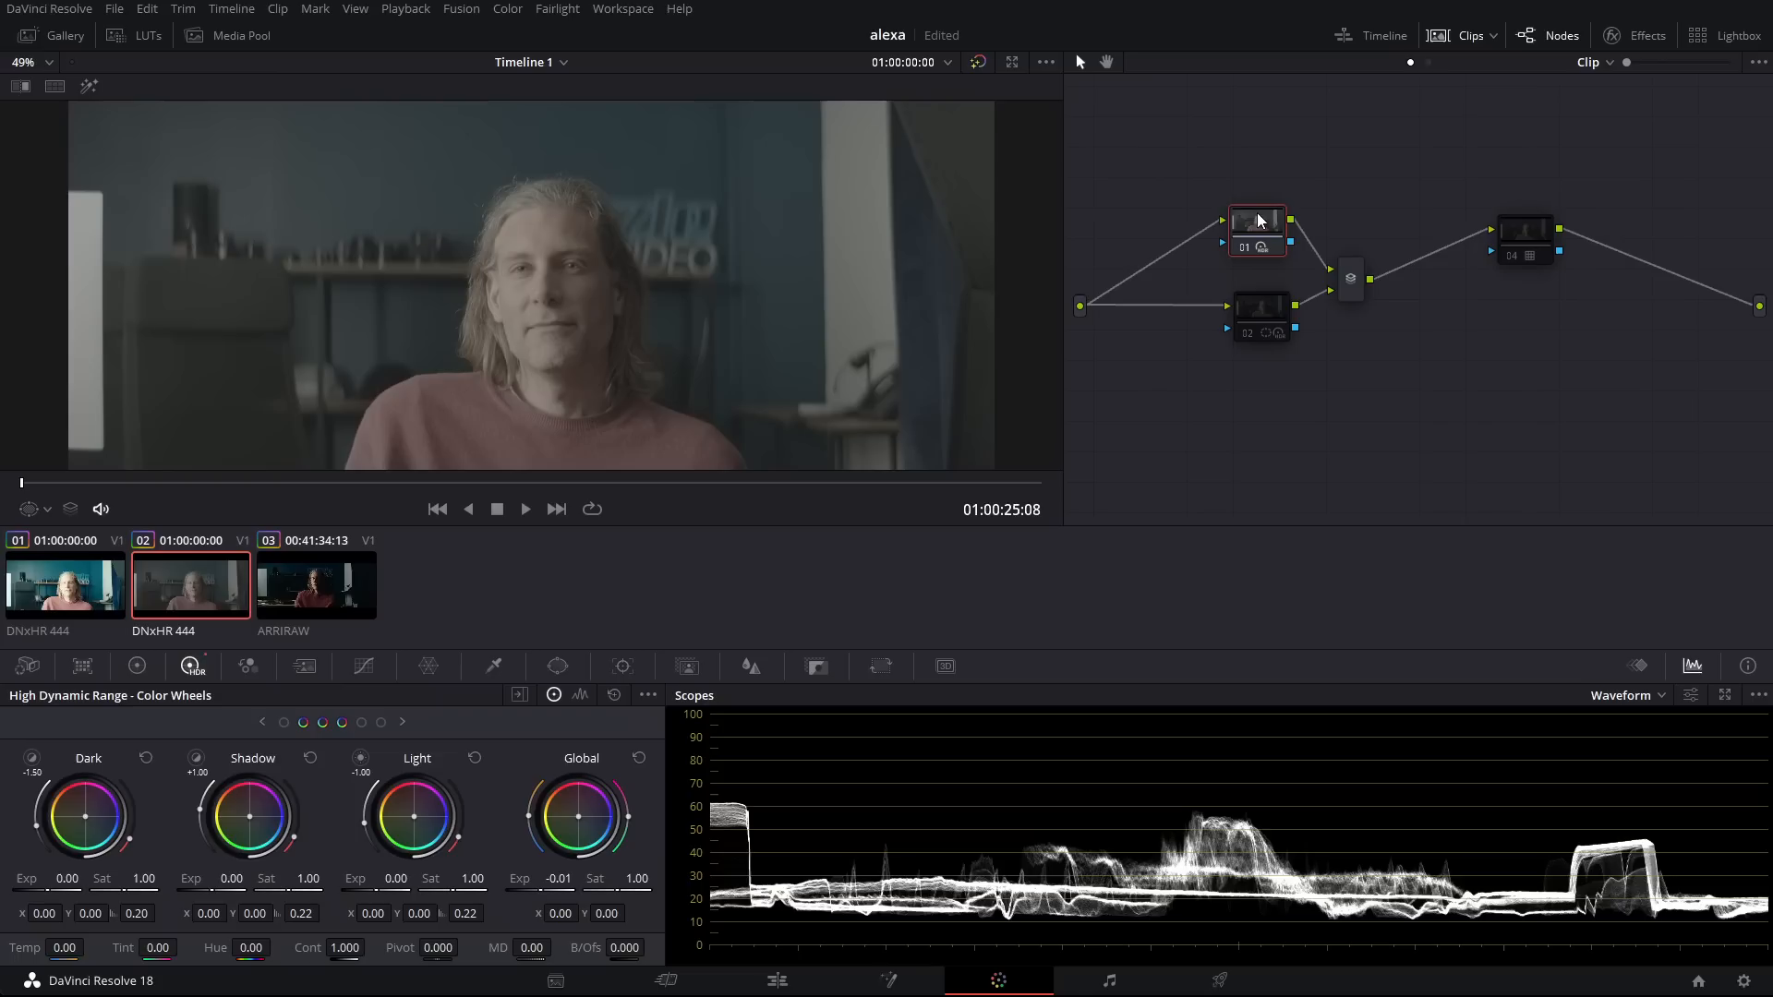
click(559, 879)
double_click(564, 879)
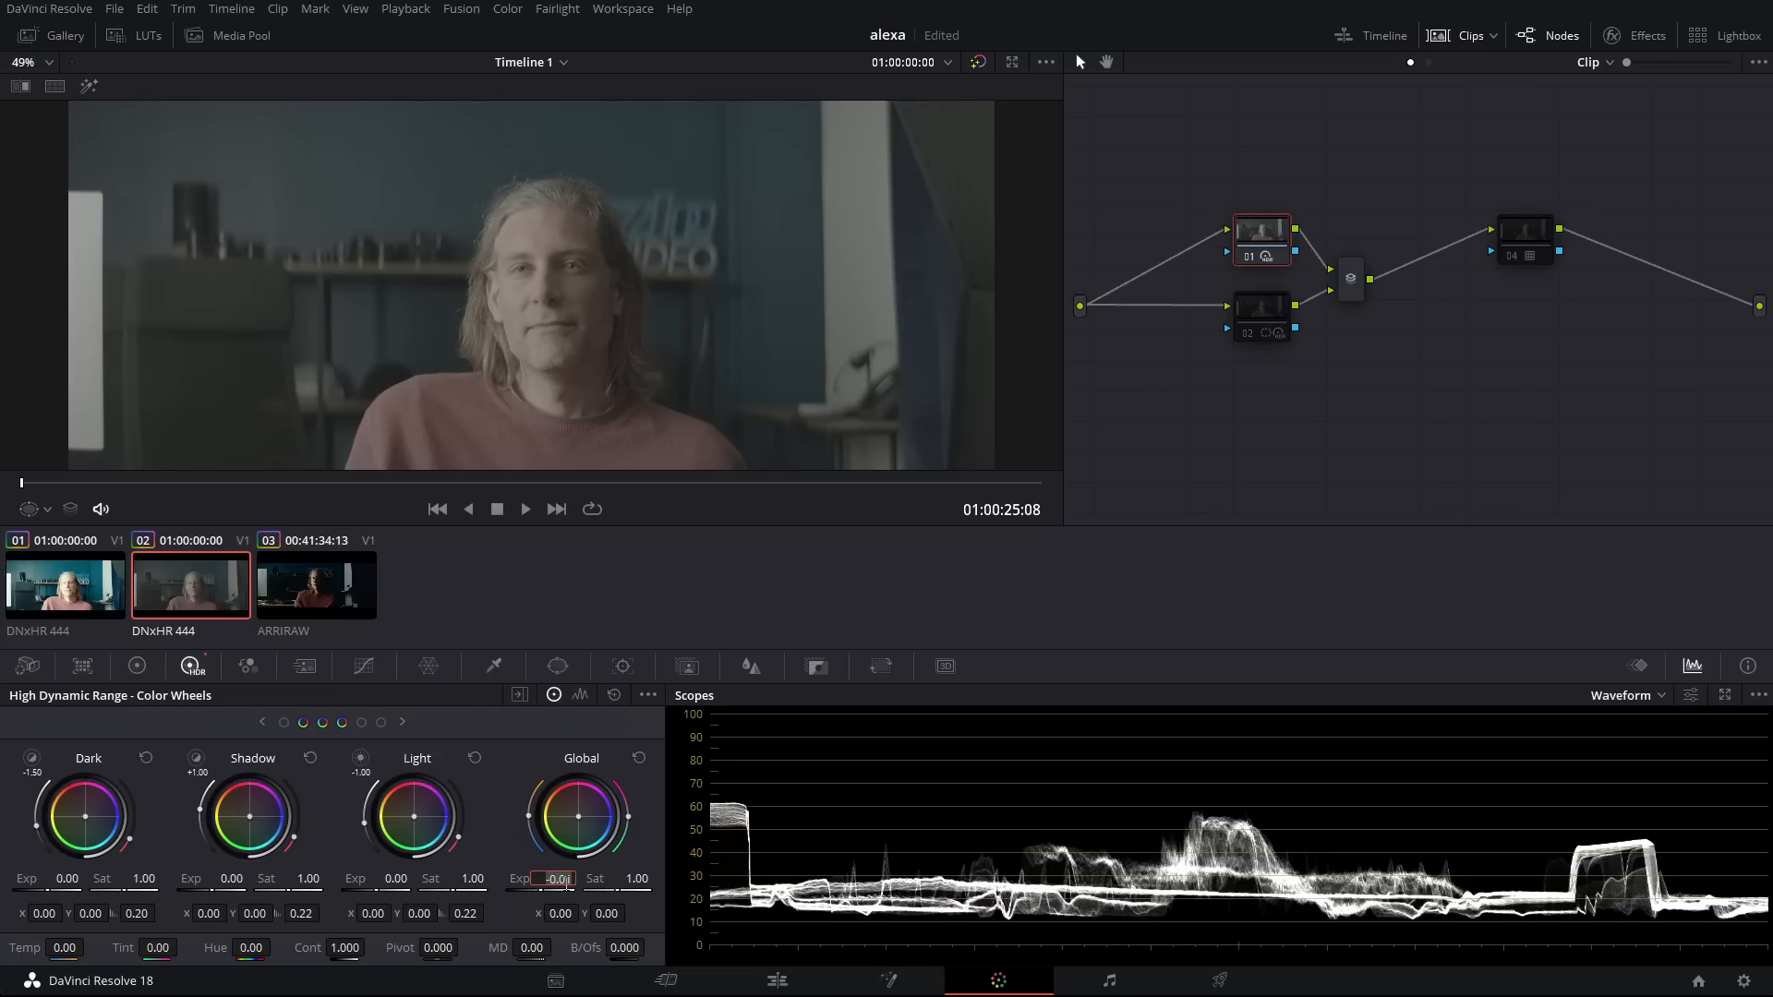
key(BackSpace)
text(2.33)
key(Return)
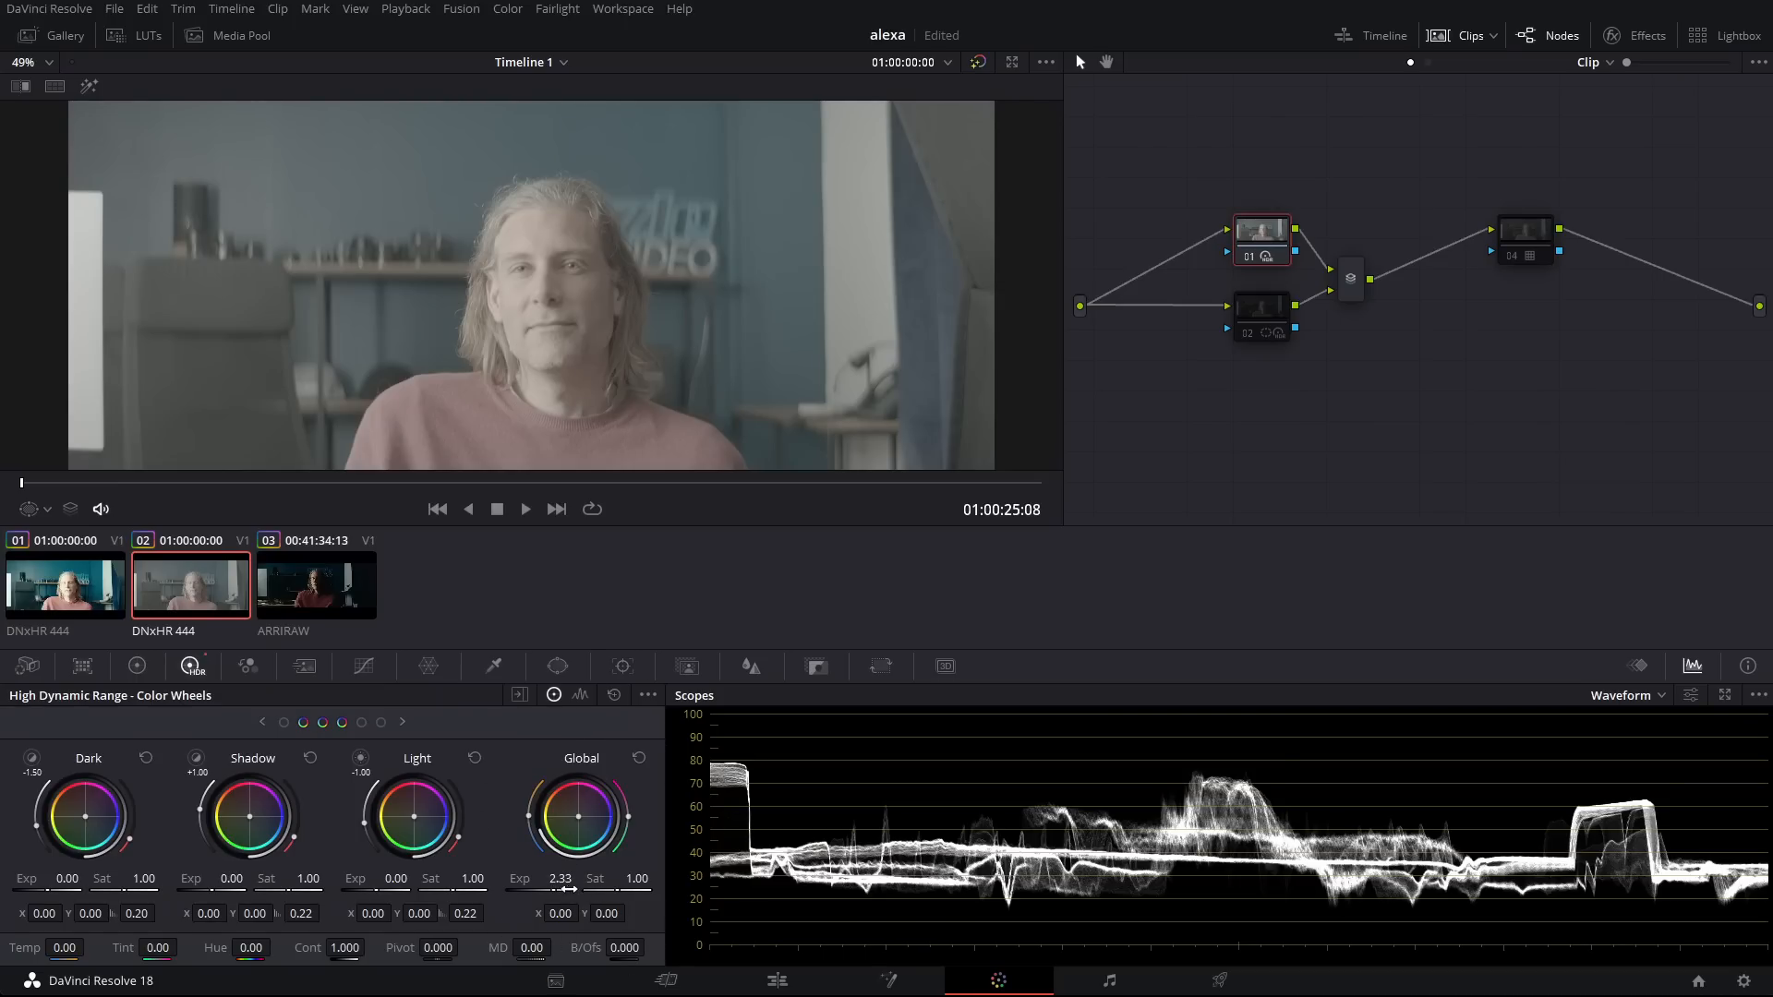
Step: Compare clips 01 and 02, and disable node 04 on clip 01 to show its flat log image
click(76, 584)
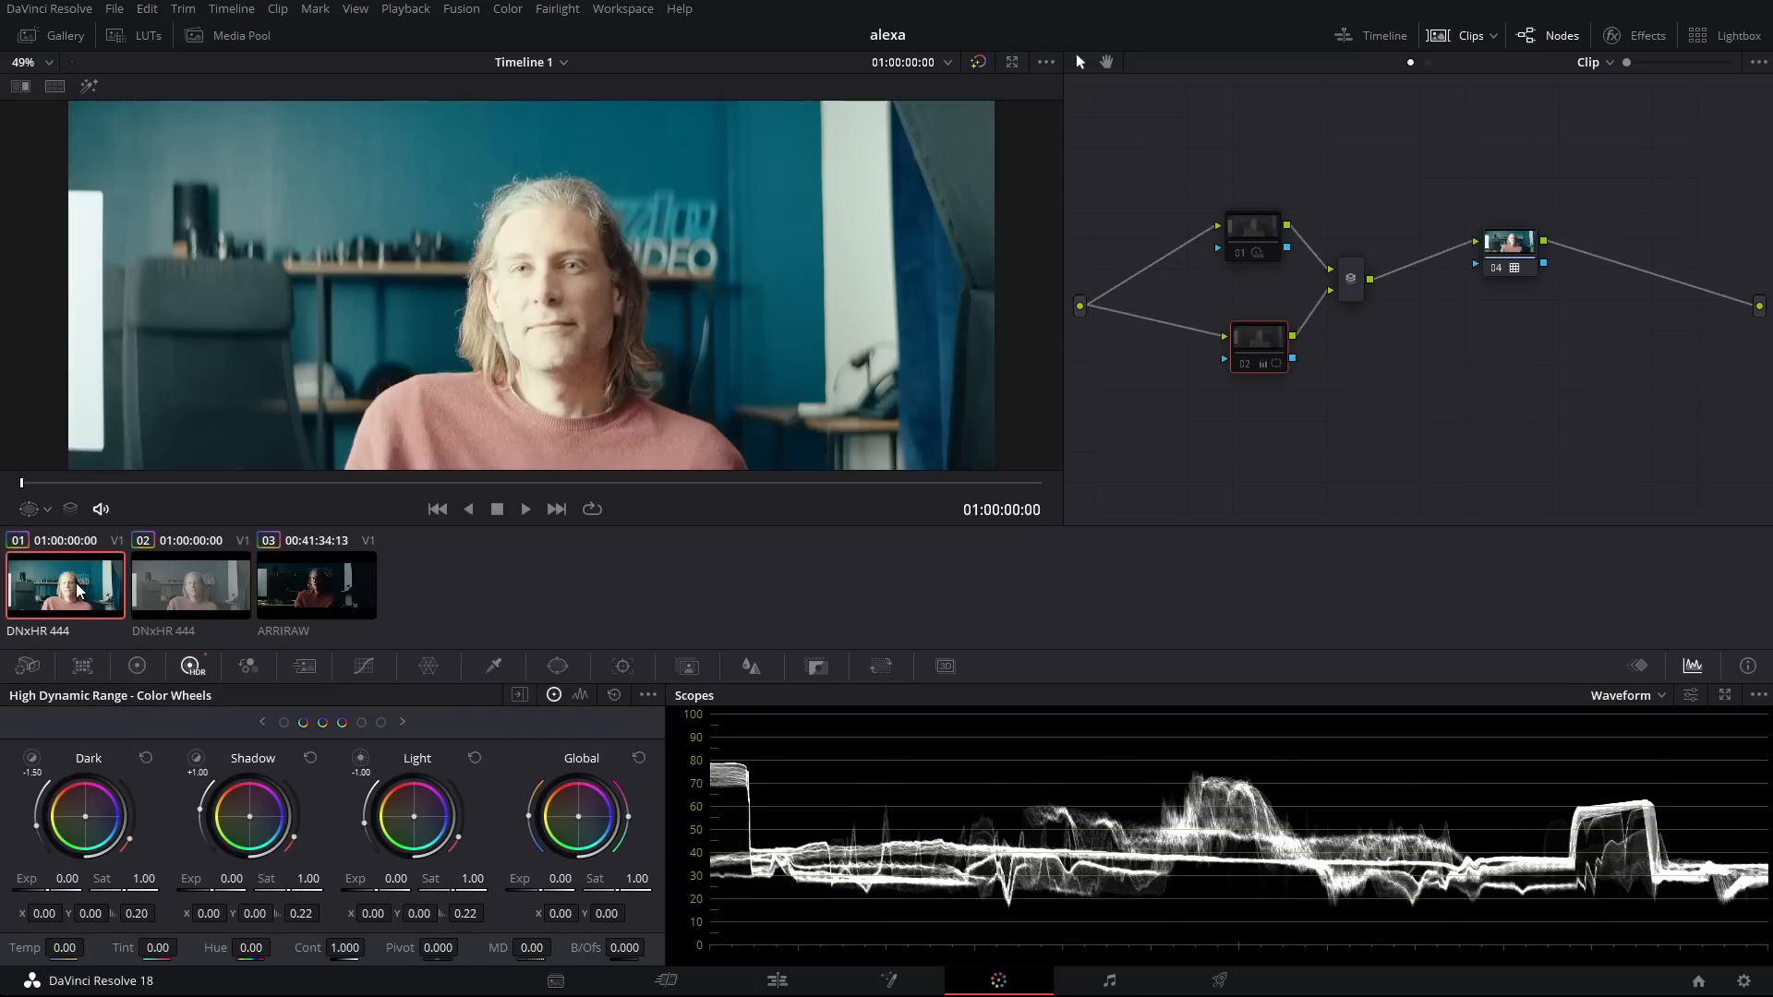
click(169, 583)
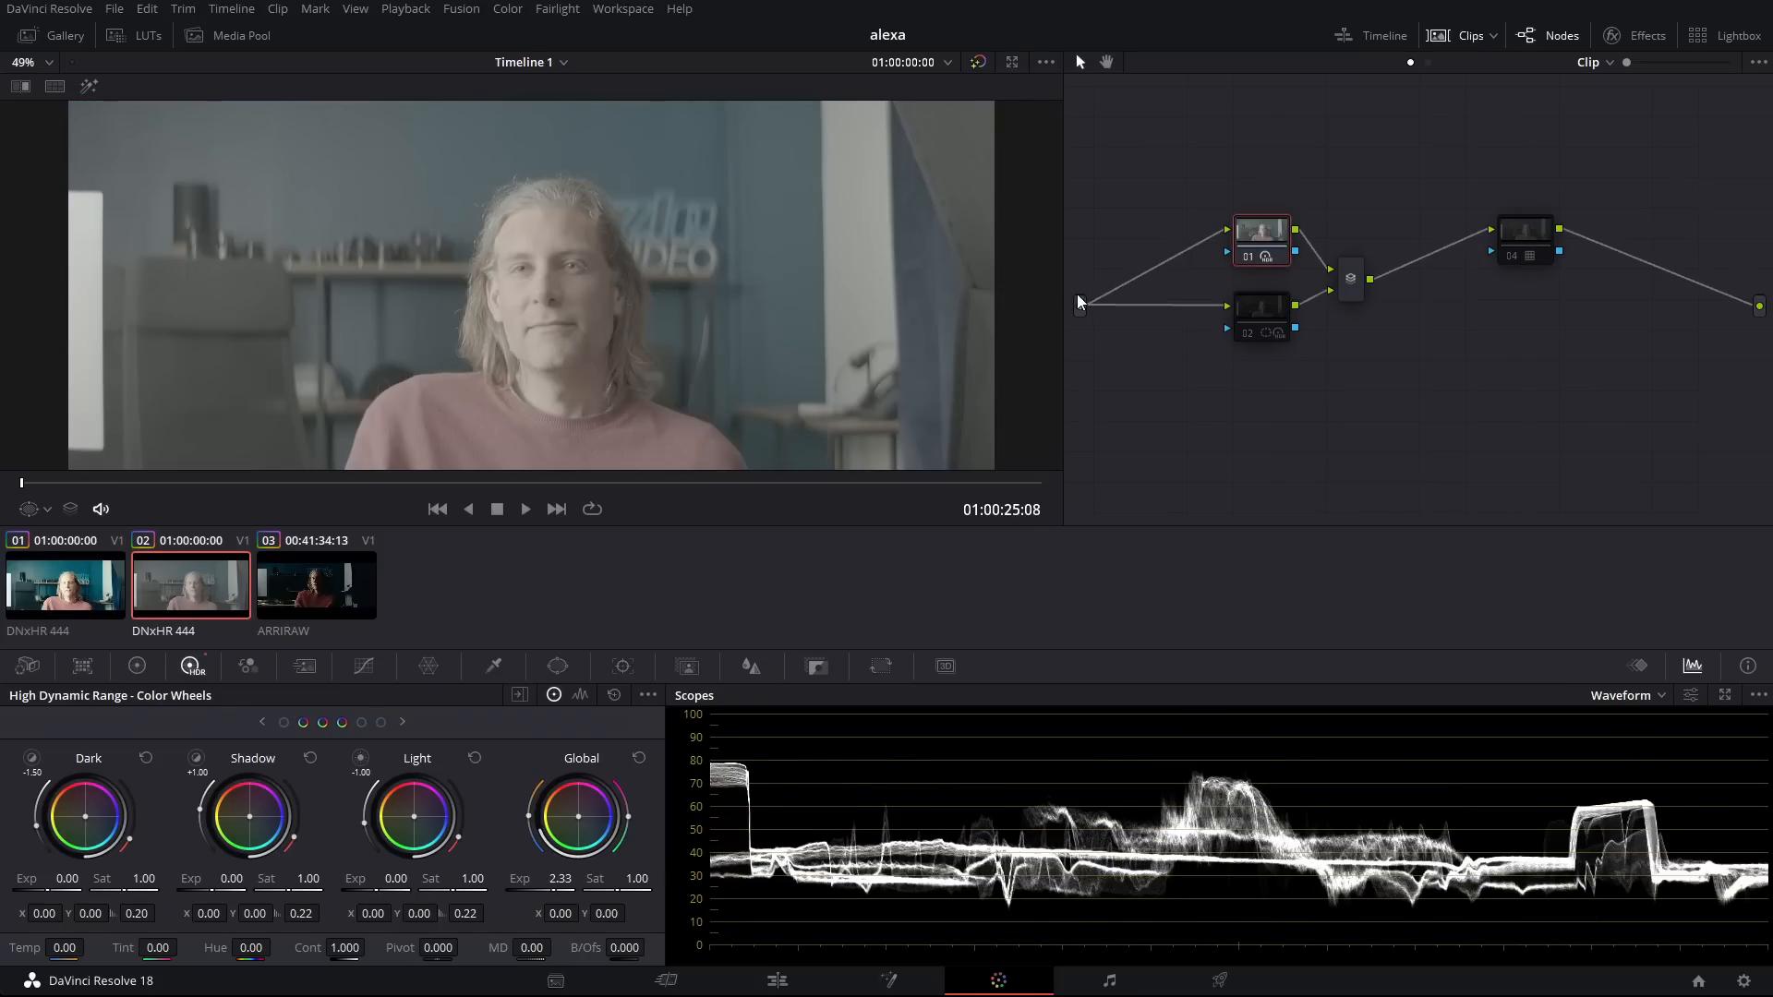
click(81, 583)
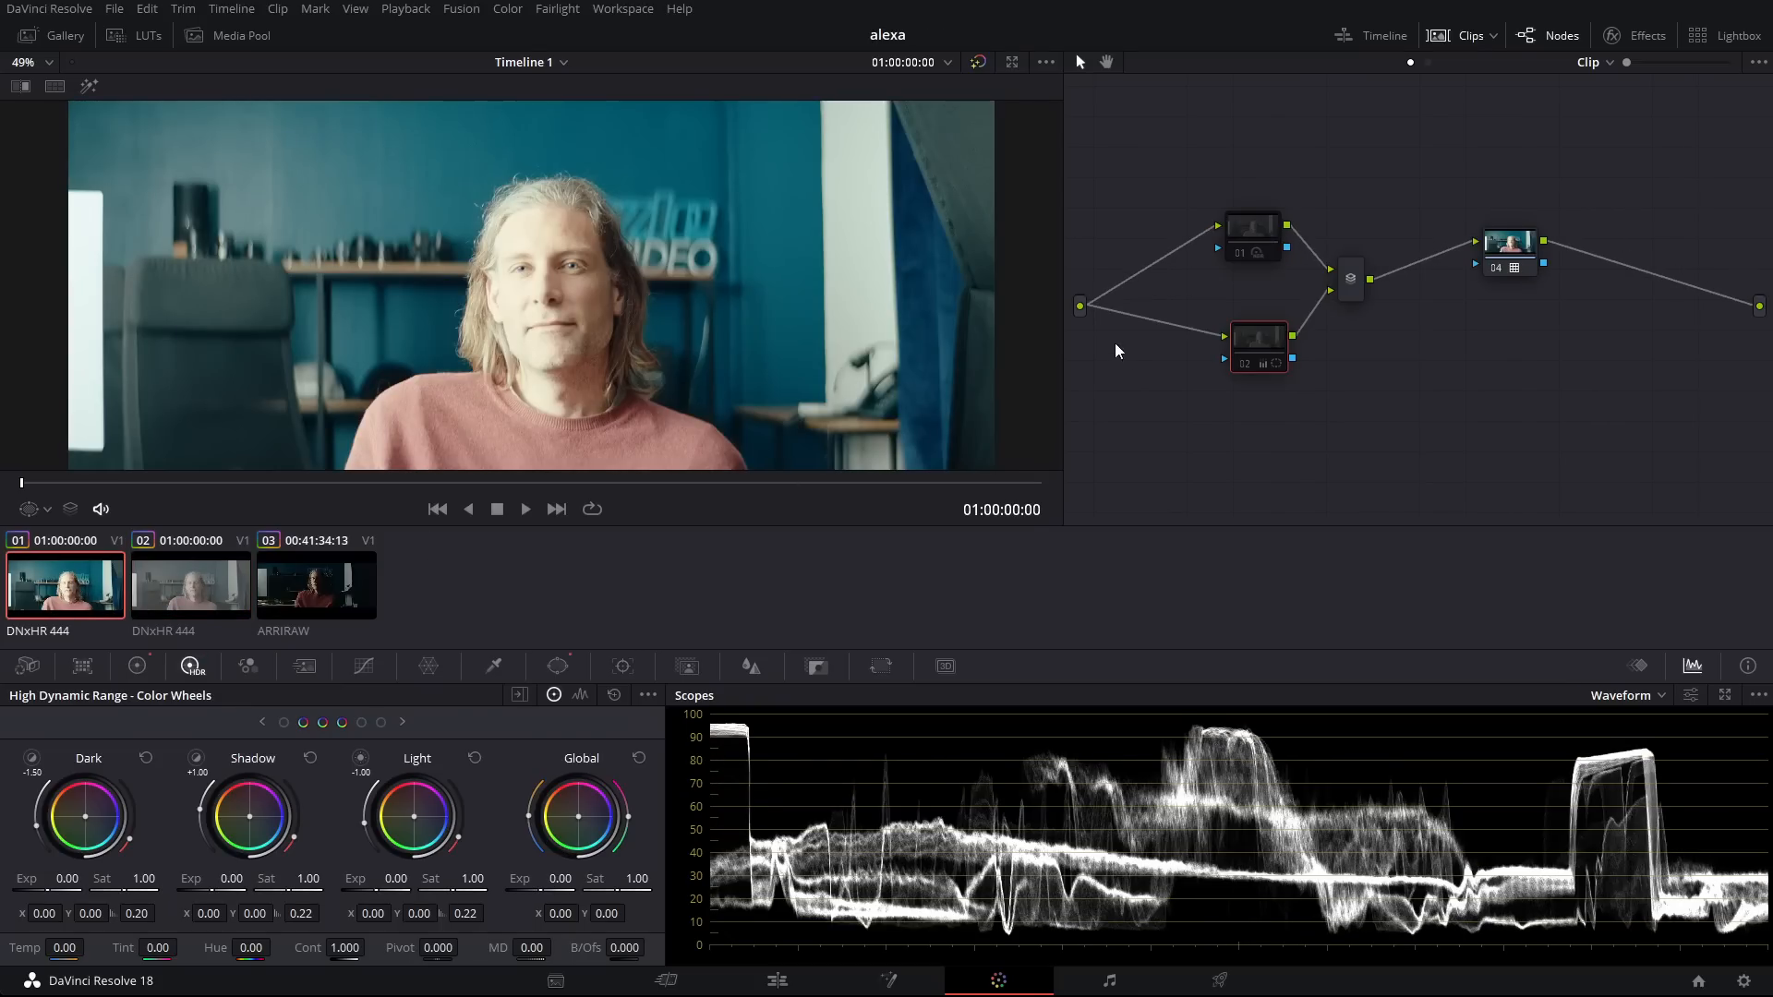
click(1503, 268)
click(185, 591)
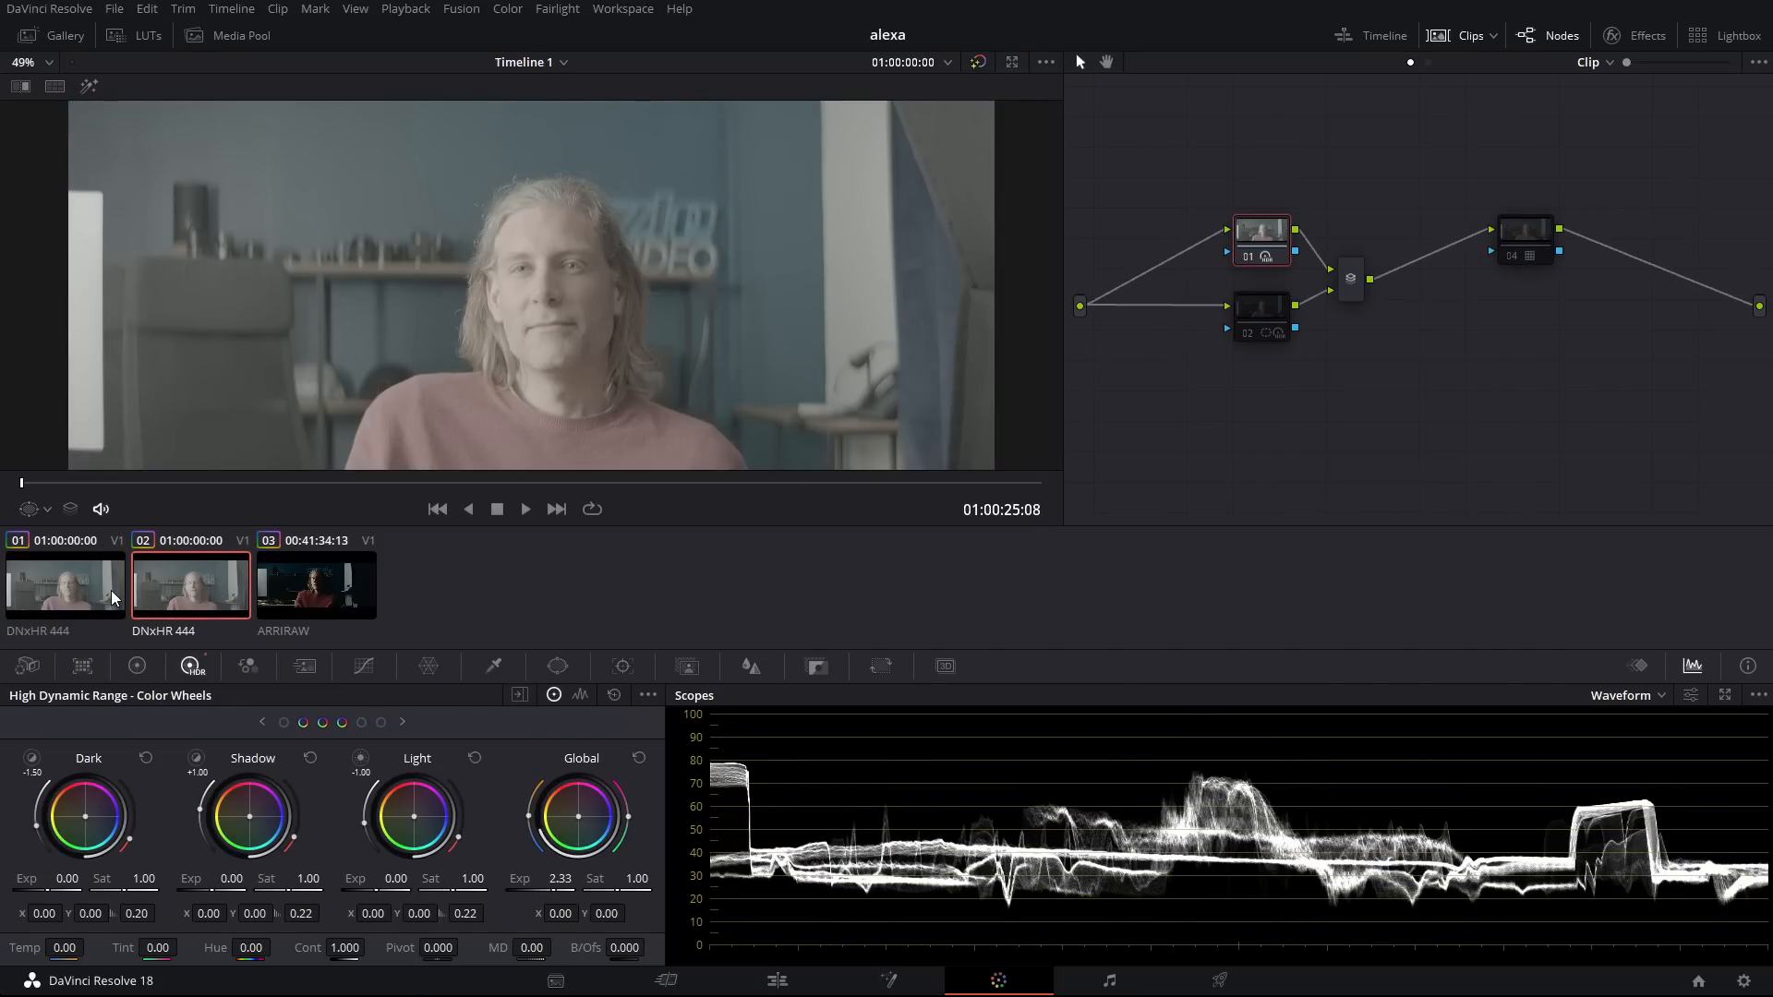
Step: Alternate repeatedly between the flat log images of clips 01 and 02 to compare their brightness, colour and waveforms
click(113, 590)
click(176, 586)
click(85, 585)
click(187, 585)
click(76, 591)
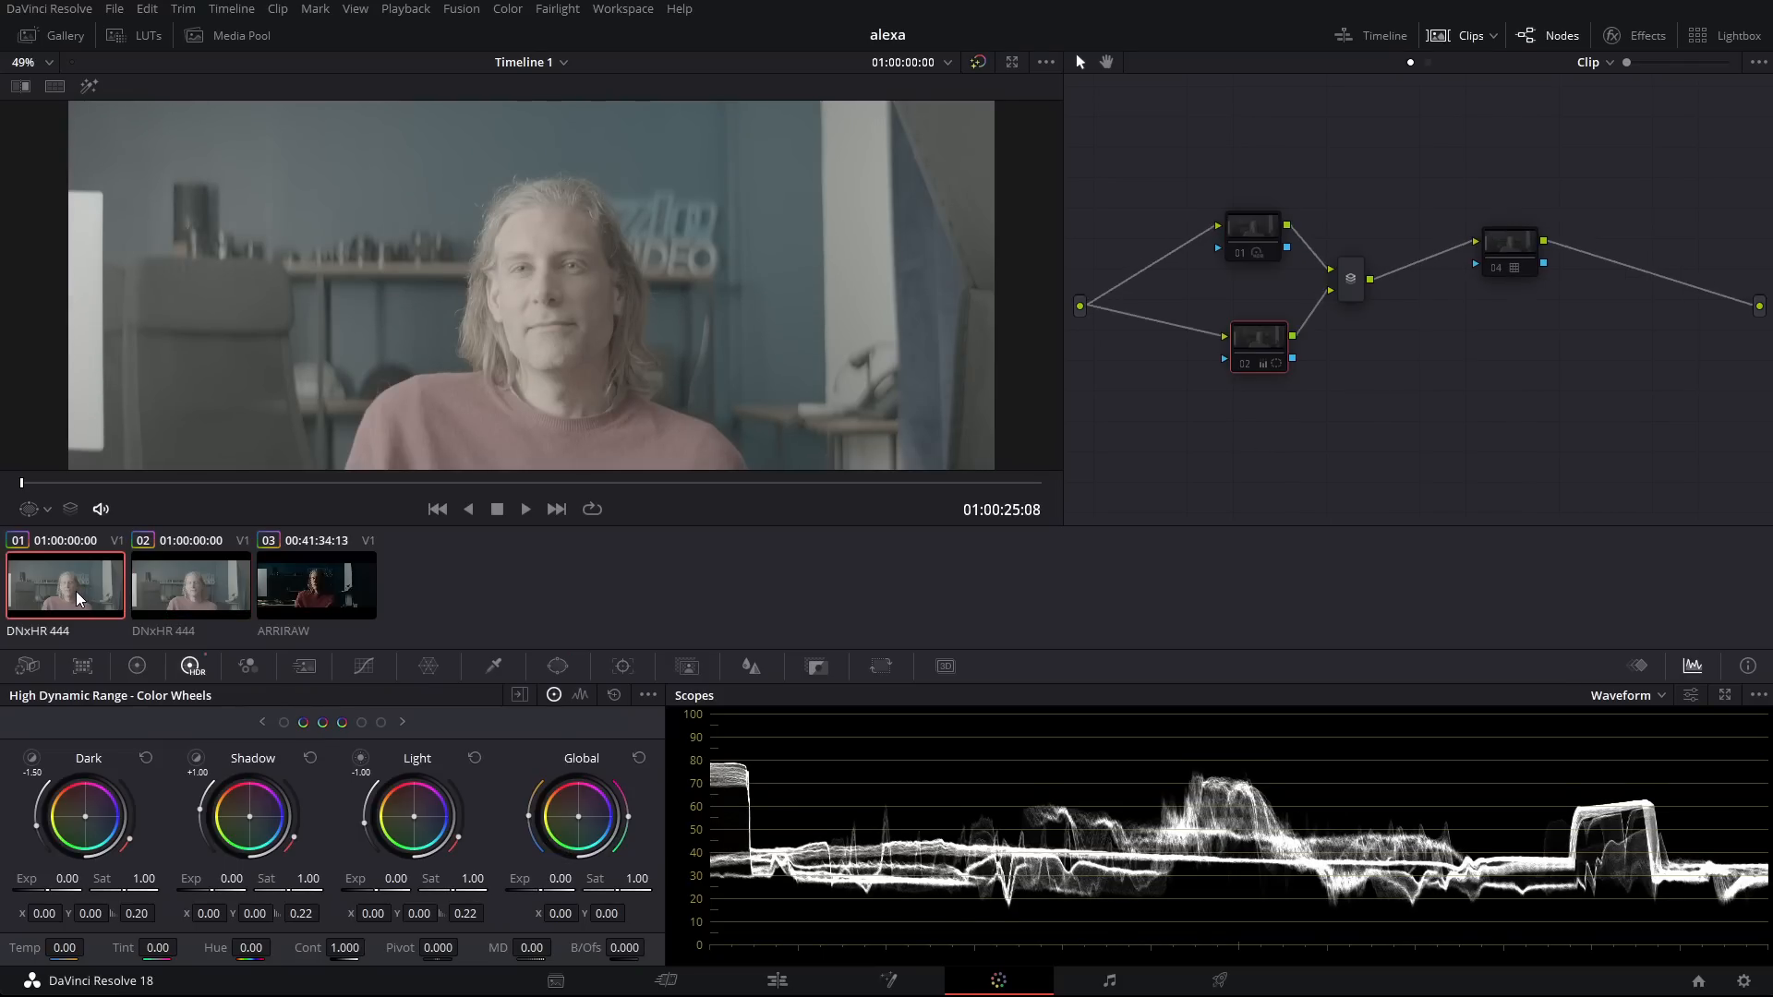
click(205, 578)
click(102, 580)
click(168, 575)
click(109, 573)
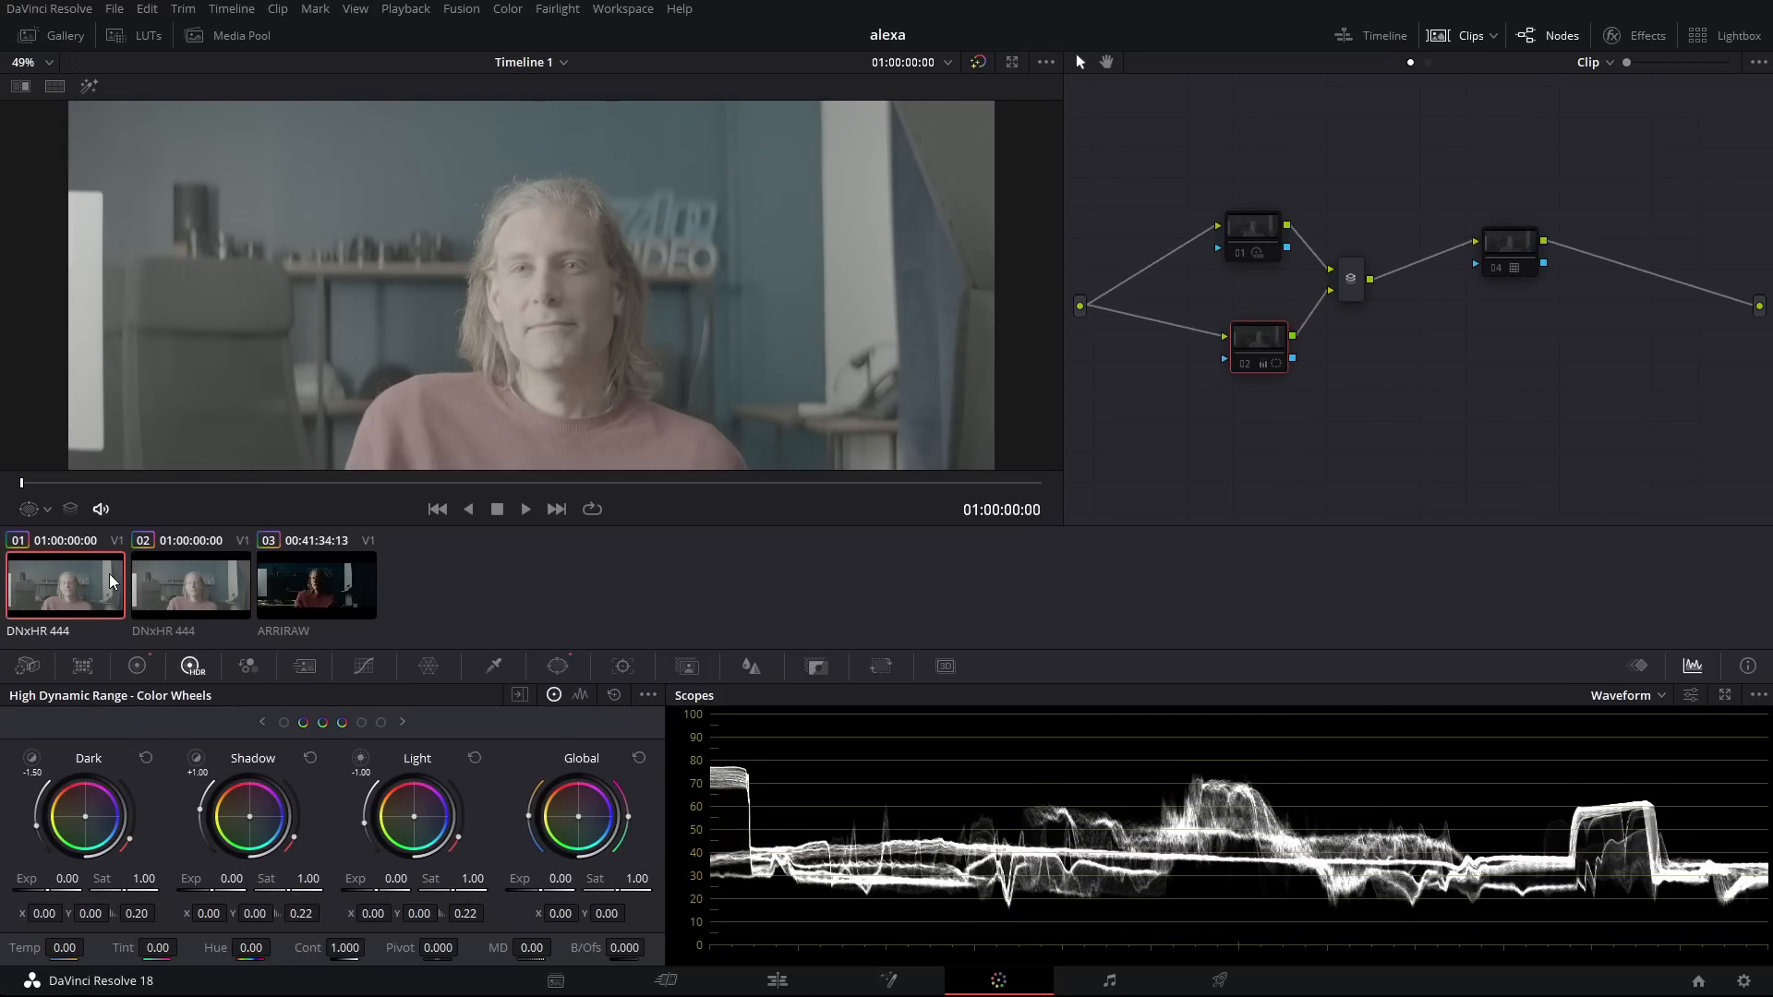
click(205, 573)
click(99, 582)
click(175, 581)
click(73, 583)
click(176, 585)
click(80, 591)
click(153, 589)
click(75, 585)
click(212, 590)
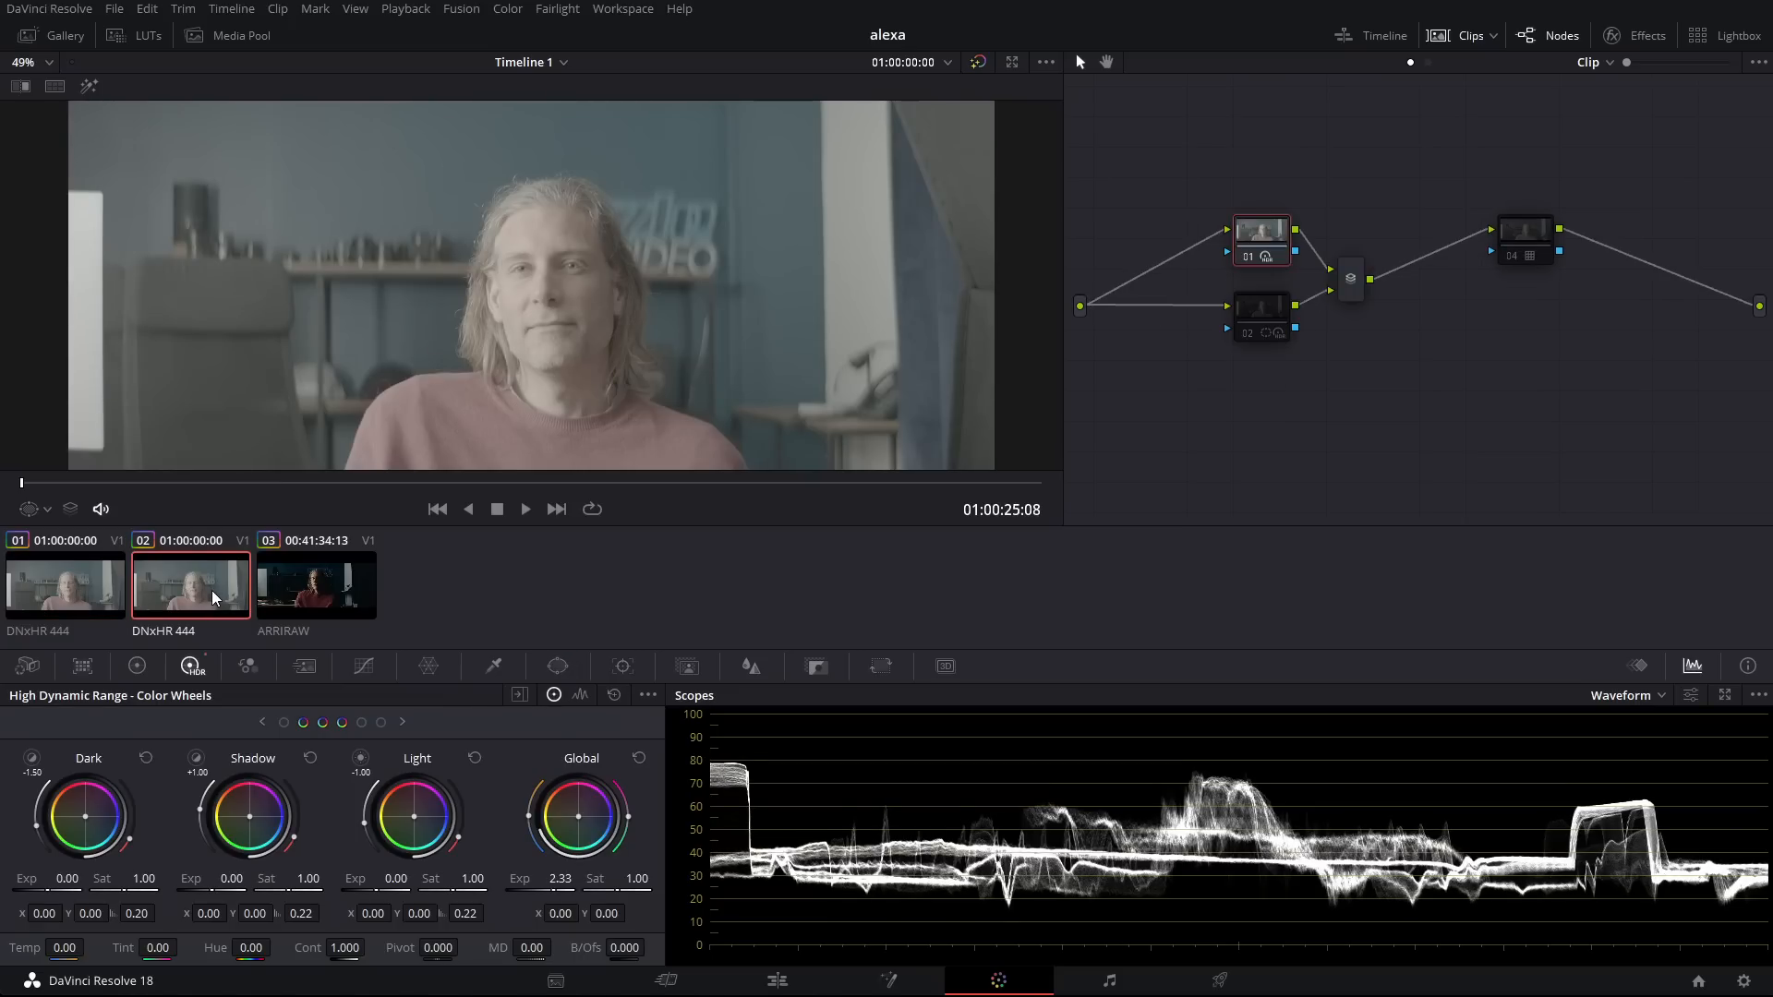
click(84, 591)
click(168, 595)
click(98, 596)
click(173, 594)
click(96, 596)
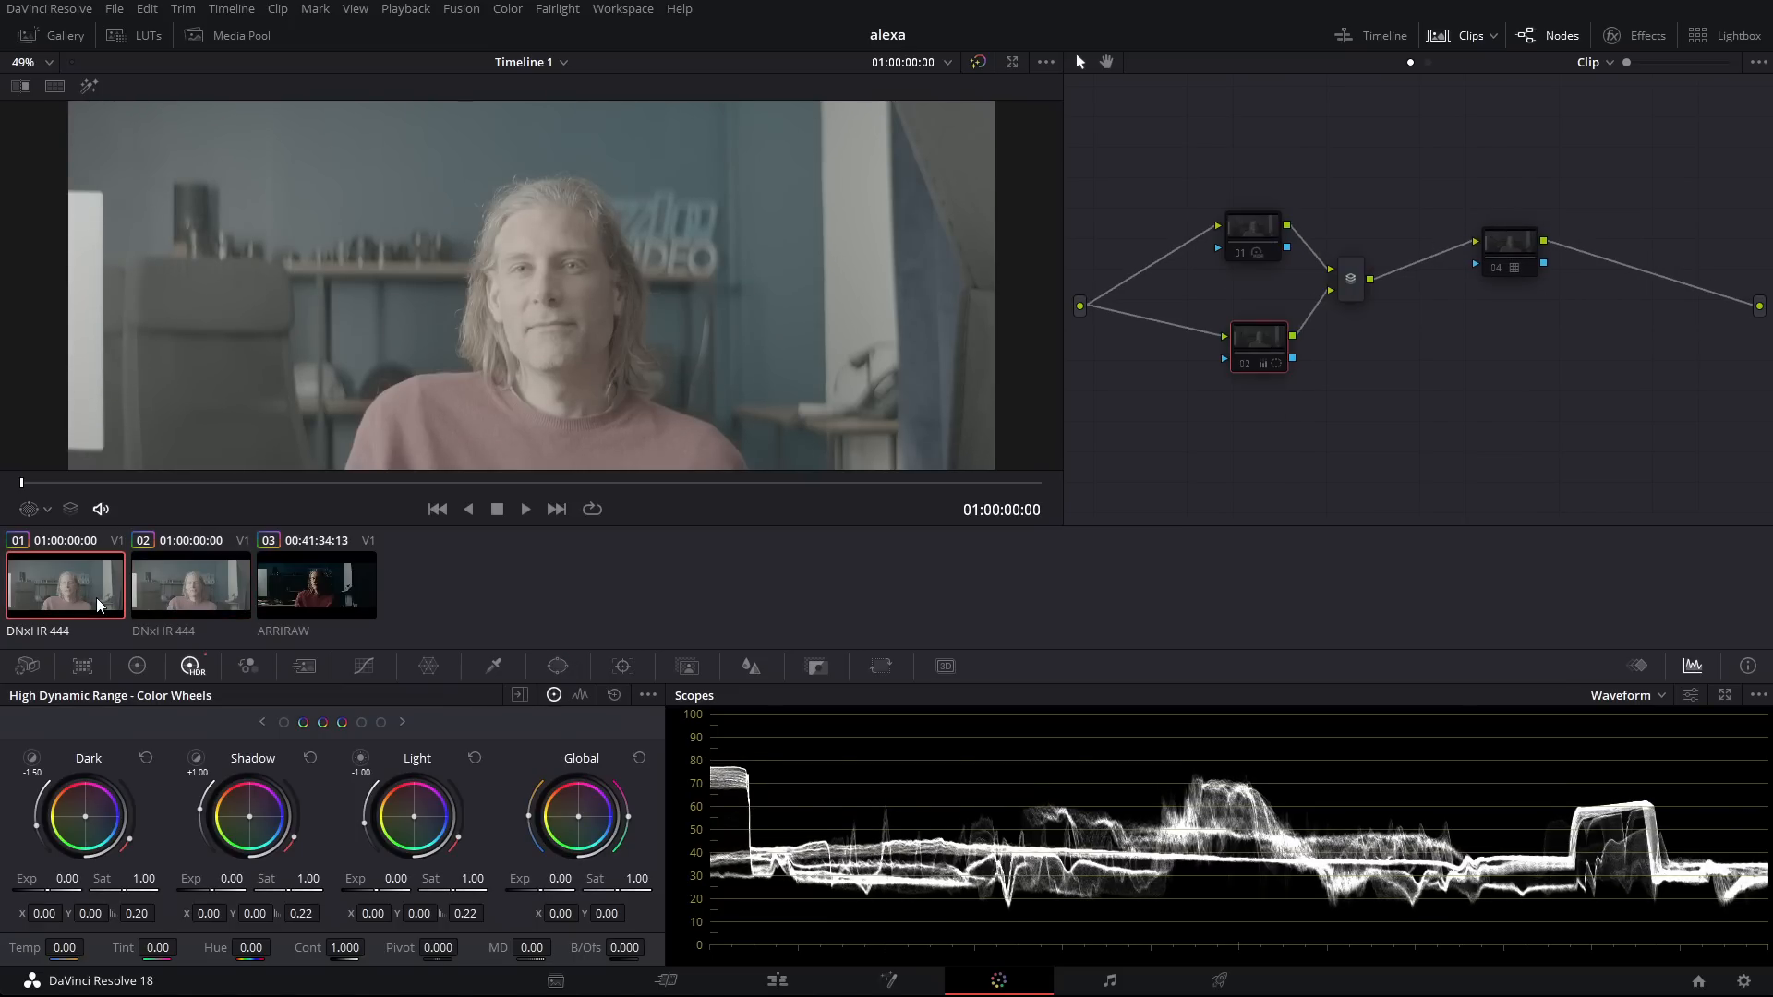
click(191, 591)
click(111, 587)
click(143, 584)
click(109, 580)
click(176, 598)
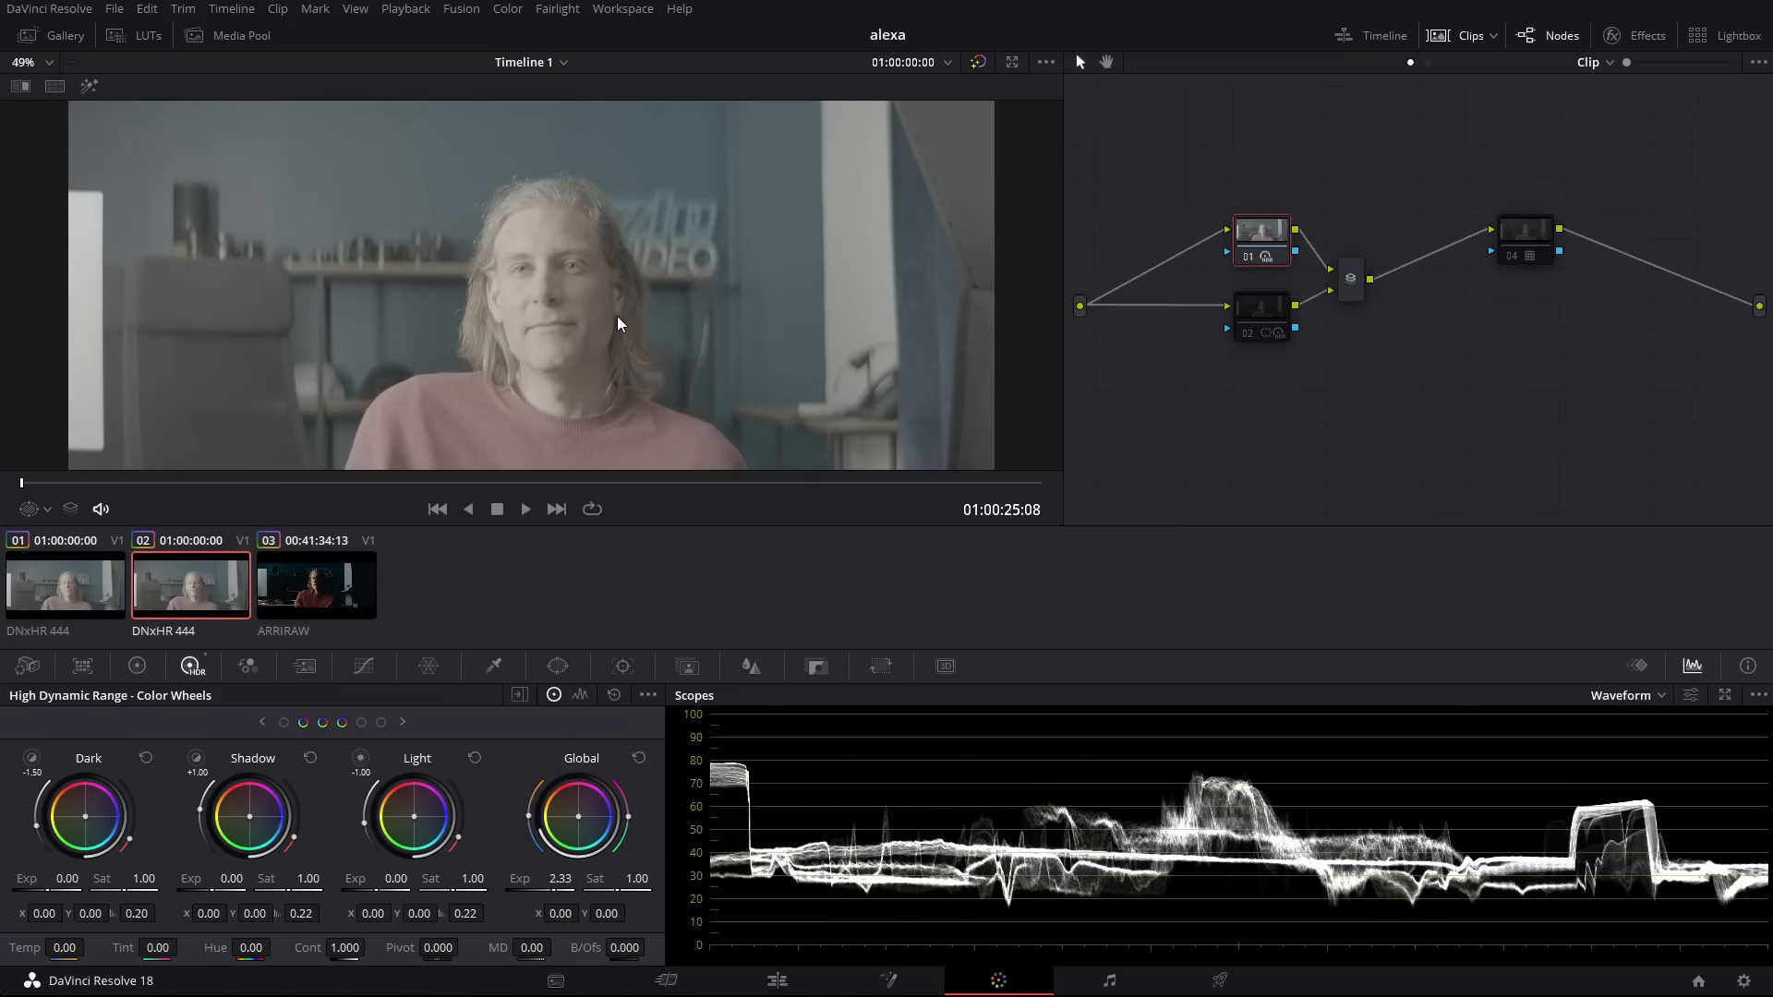
Step: Compare the face in clips 01 and 02 up close, checking skin texture and noise in the log images
scroll(606, 323, up, 5)
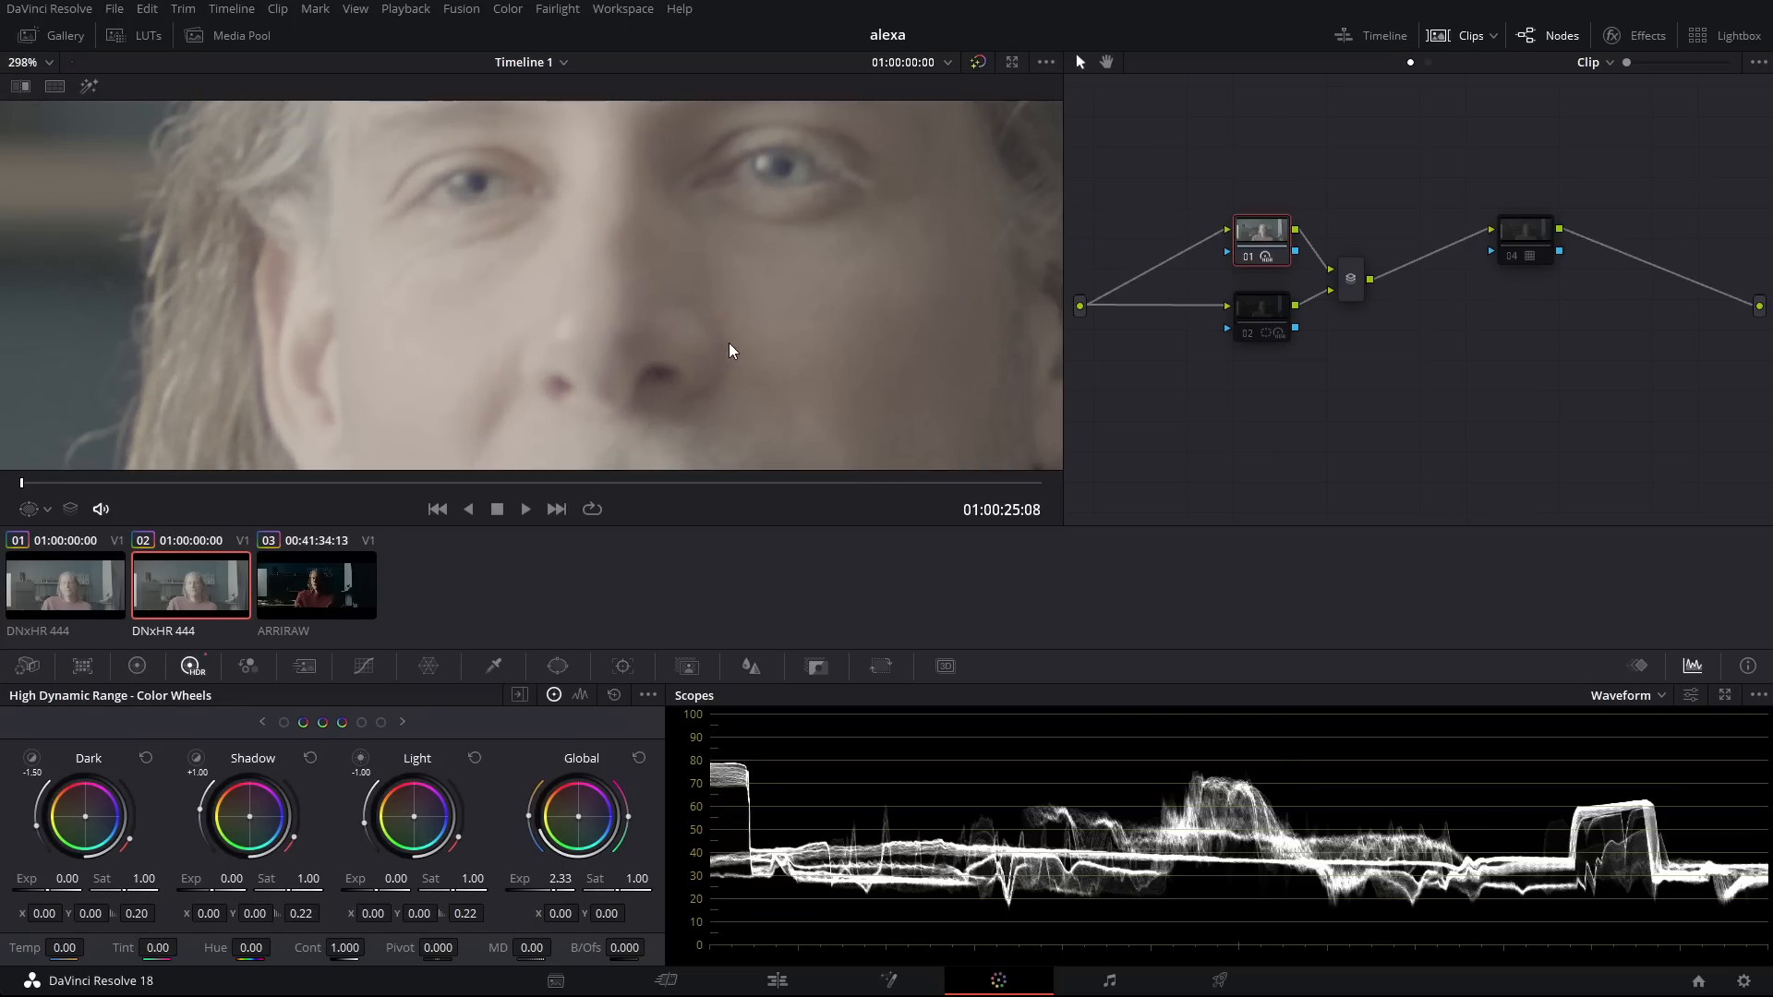
click(86, 591)
click(170, 591)
click(48, 594)
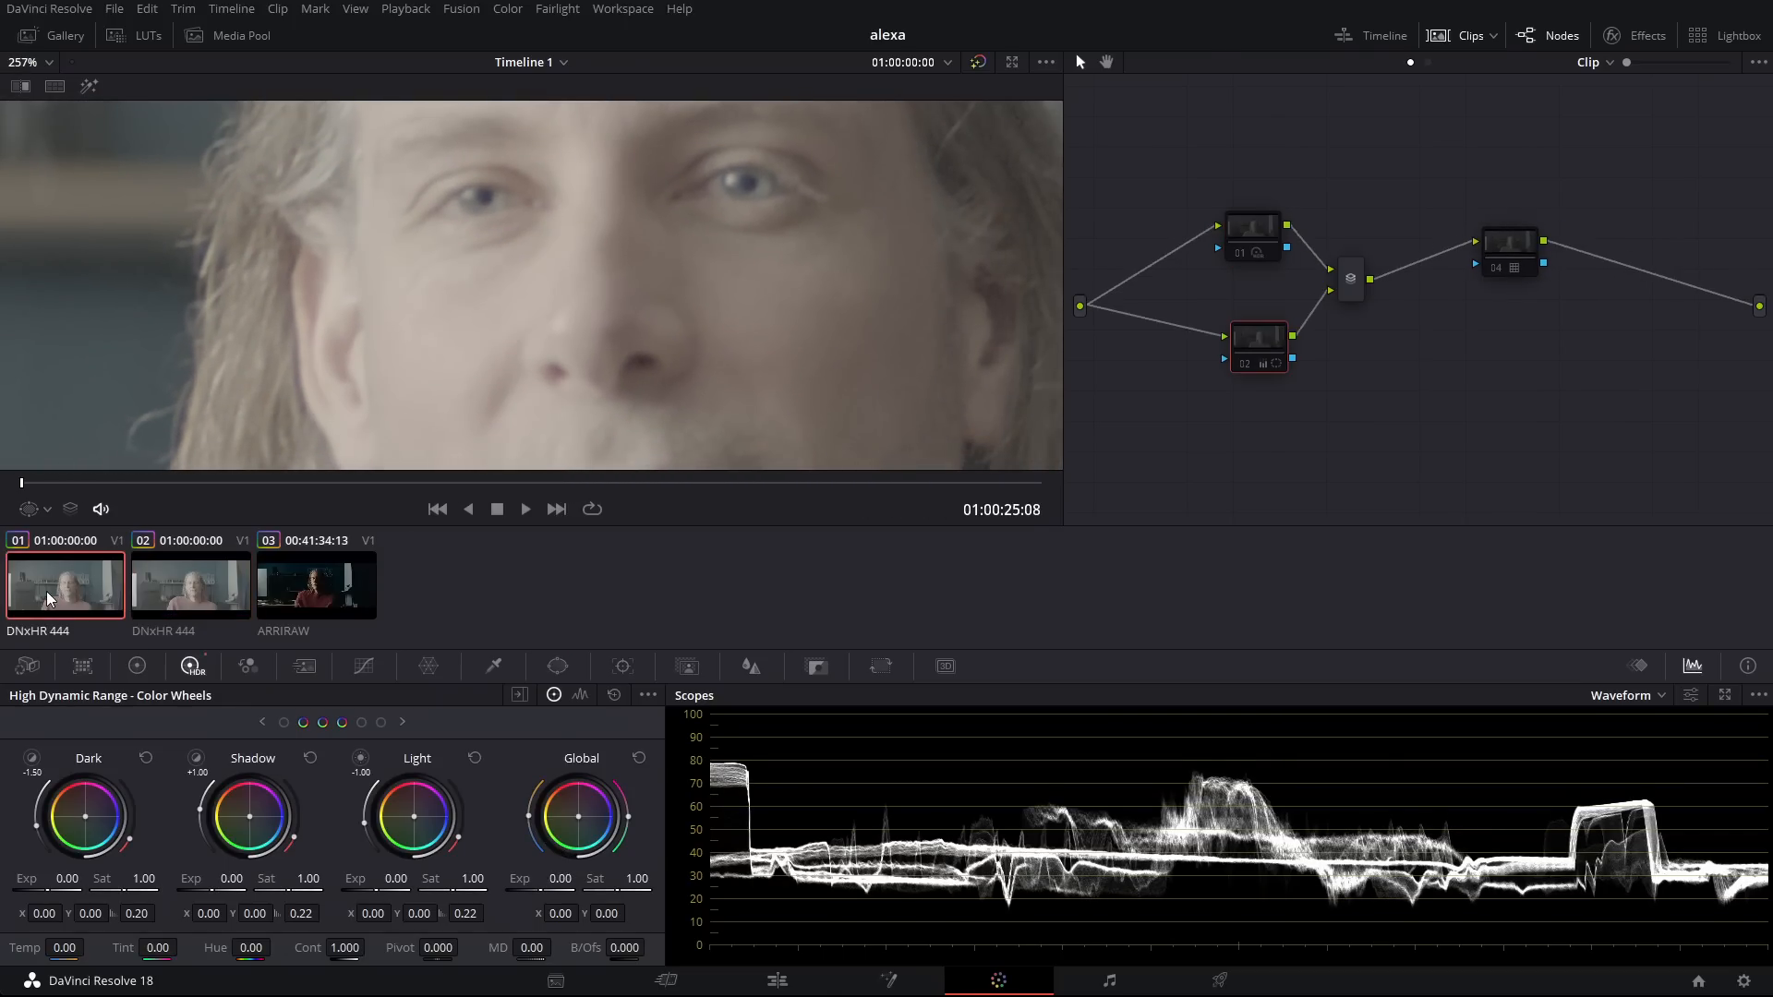
click(157, 595)
click(83, 593)
click(168, 592)
click(46, 595)
click(194, 582)
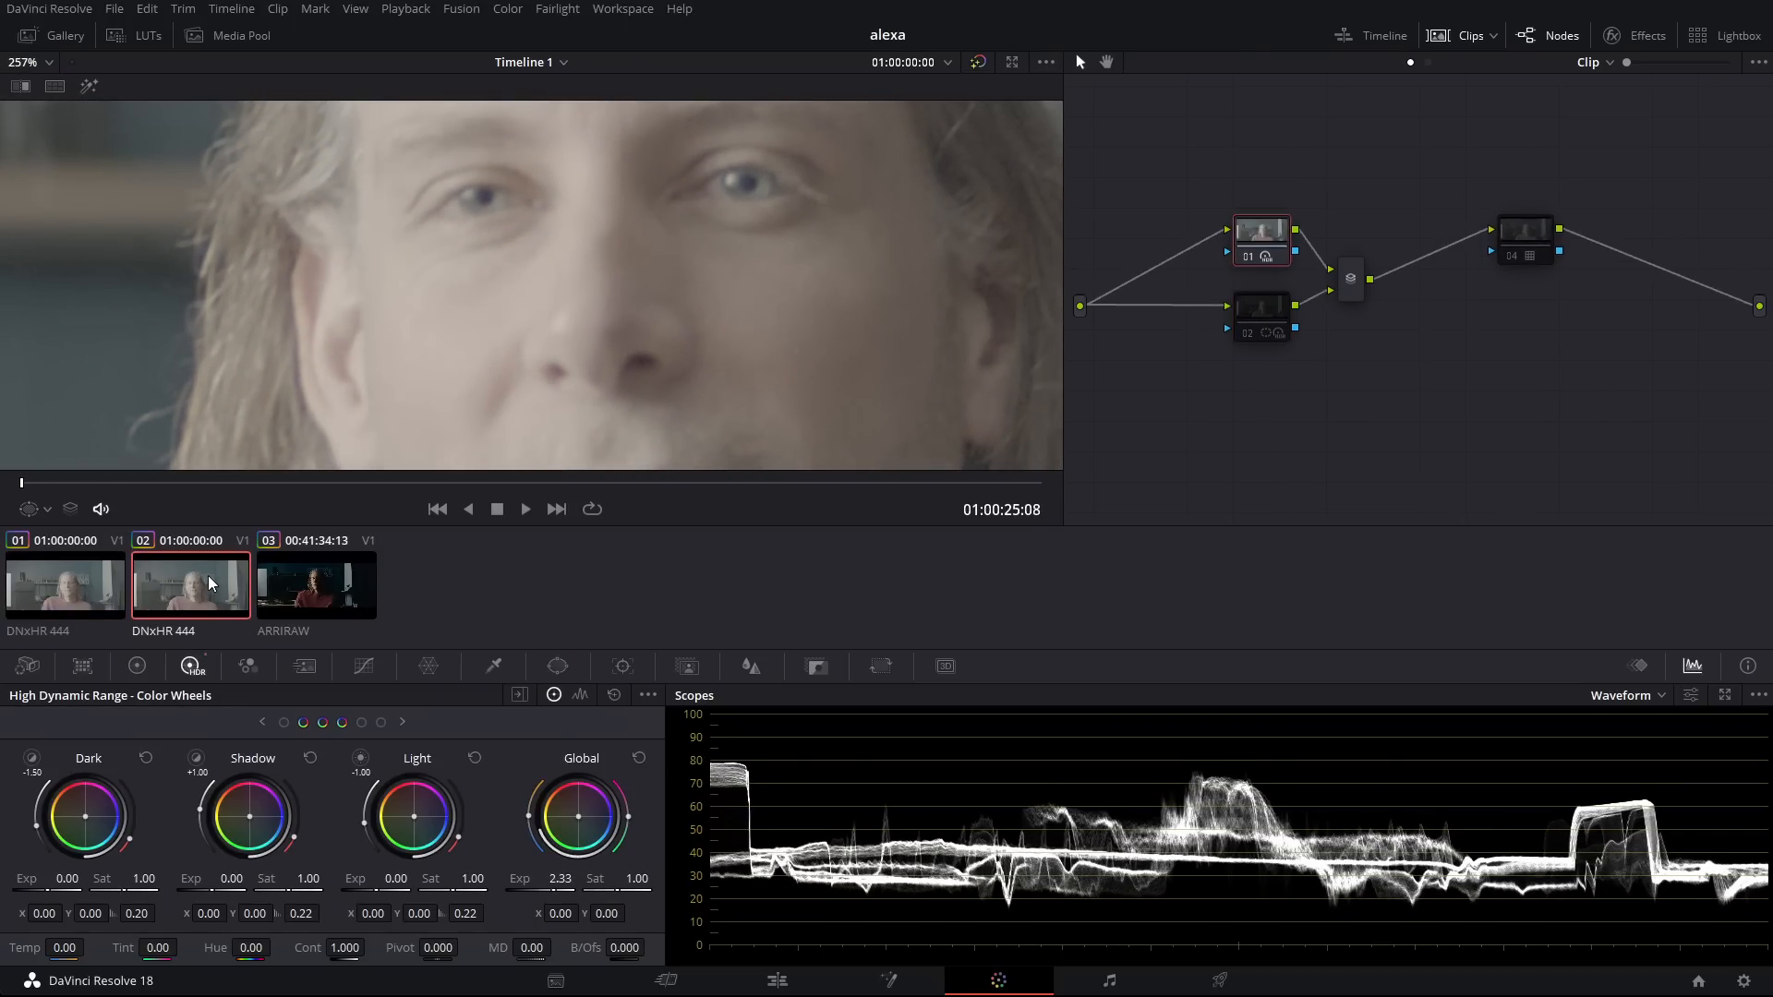
click(83, 593)
click(157, 596)
click(83, 601)
click(178, 578)
scroll(418, 284, down, 5)
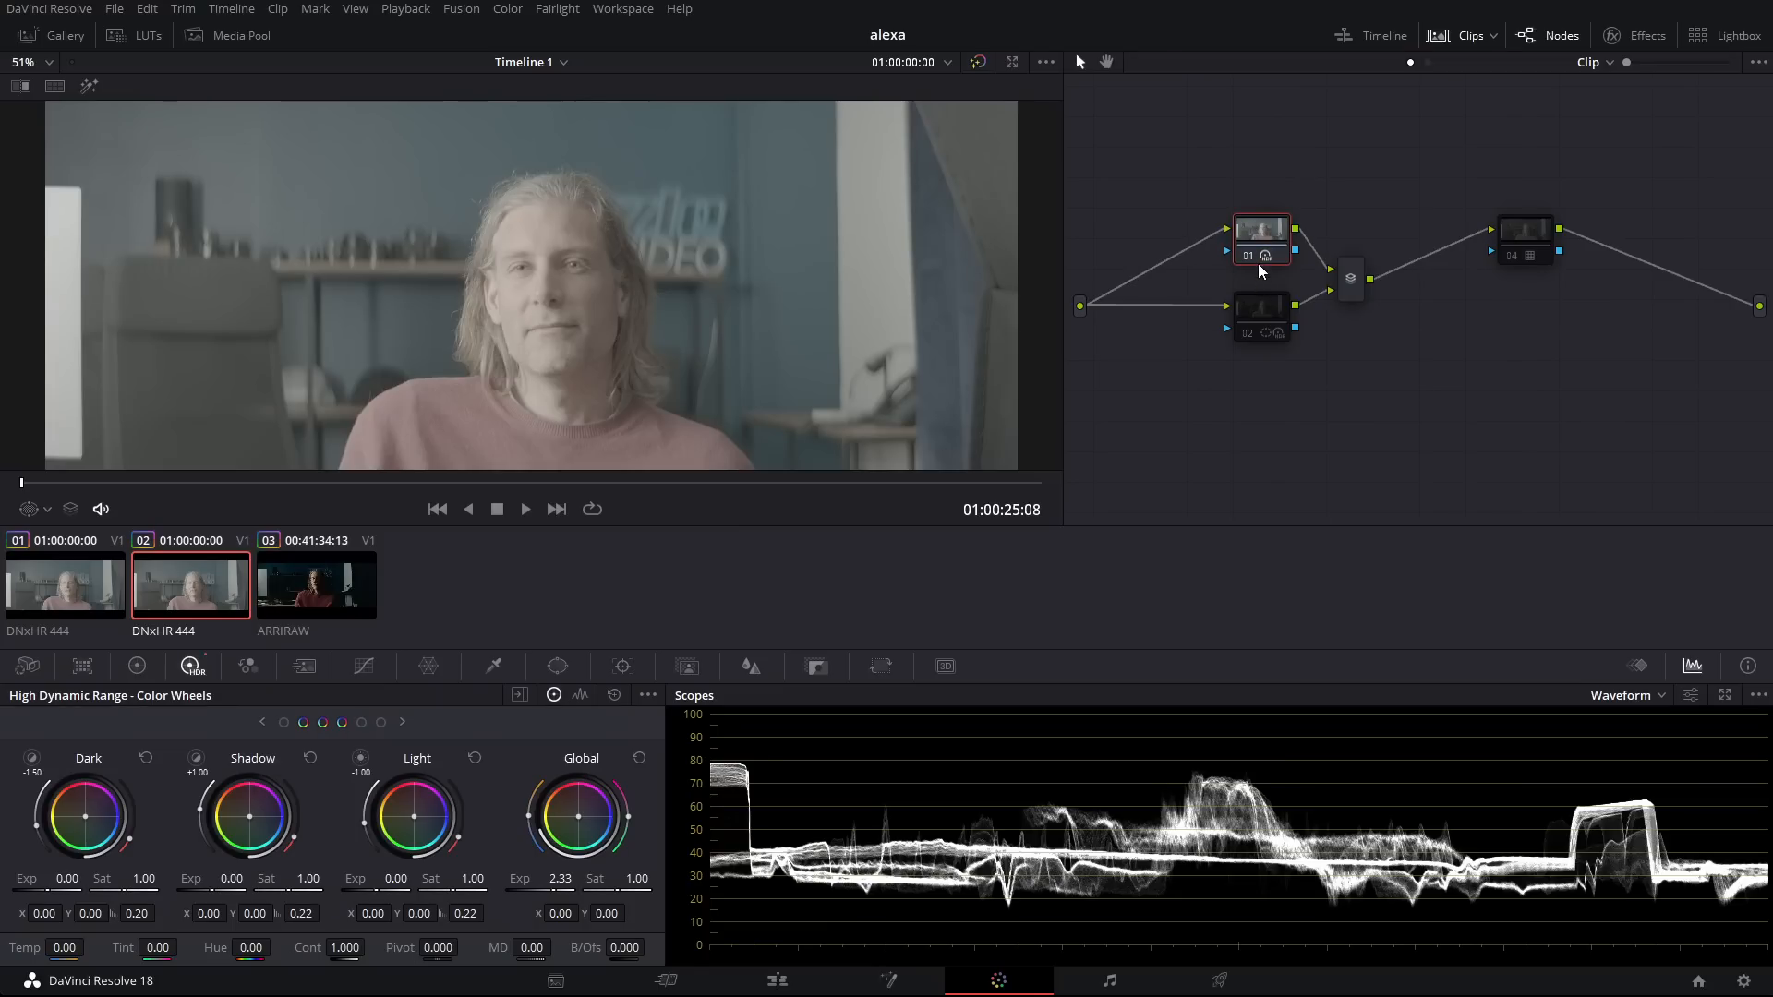
Step: Enable nodes 02 and 04 on clip 02, and toggle nodes 01 and 02 to check each one's effect
click(1263, 315)
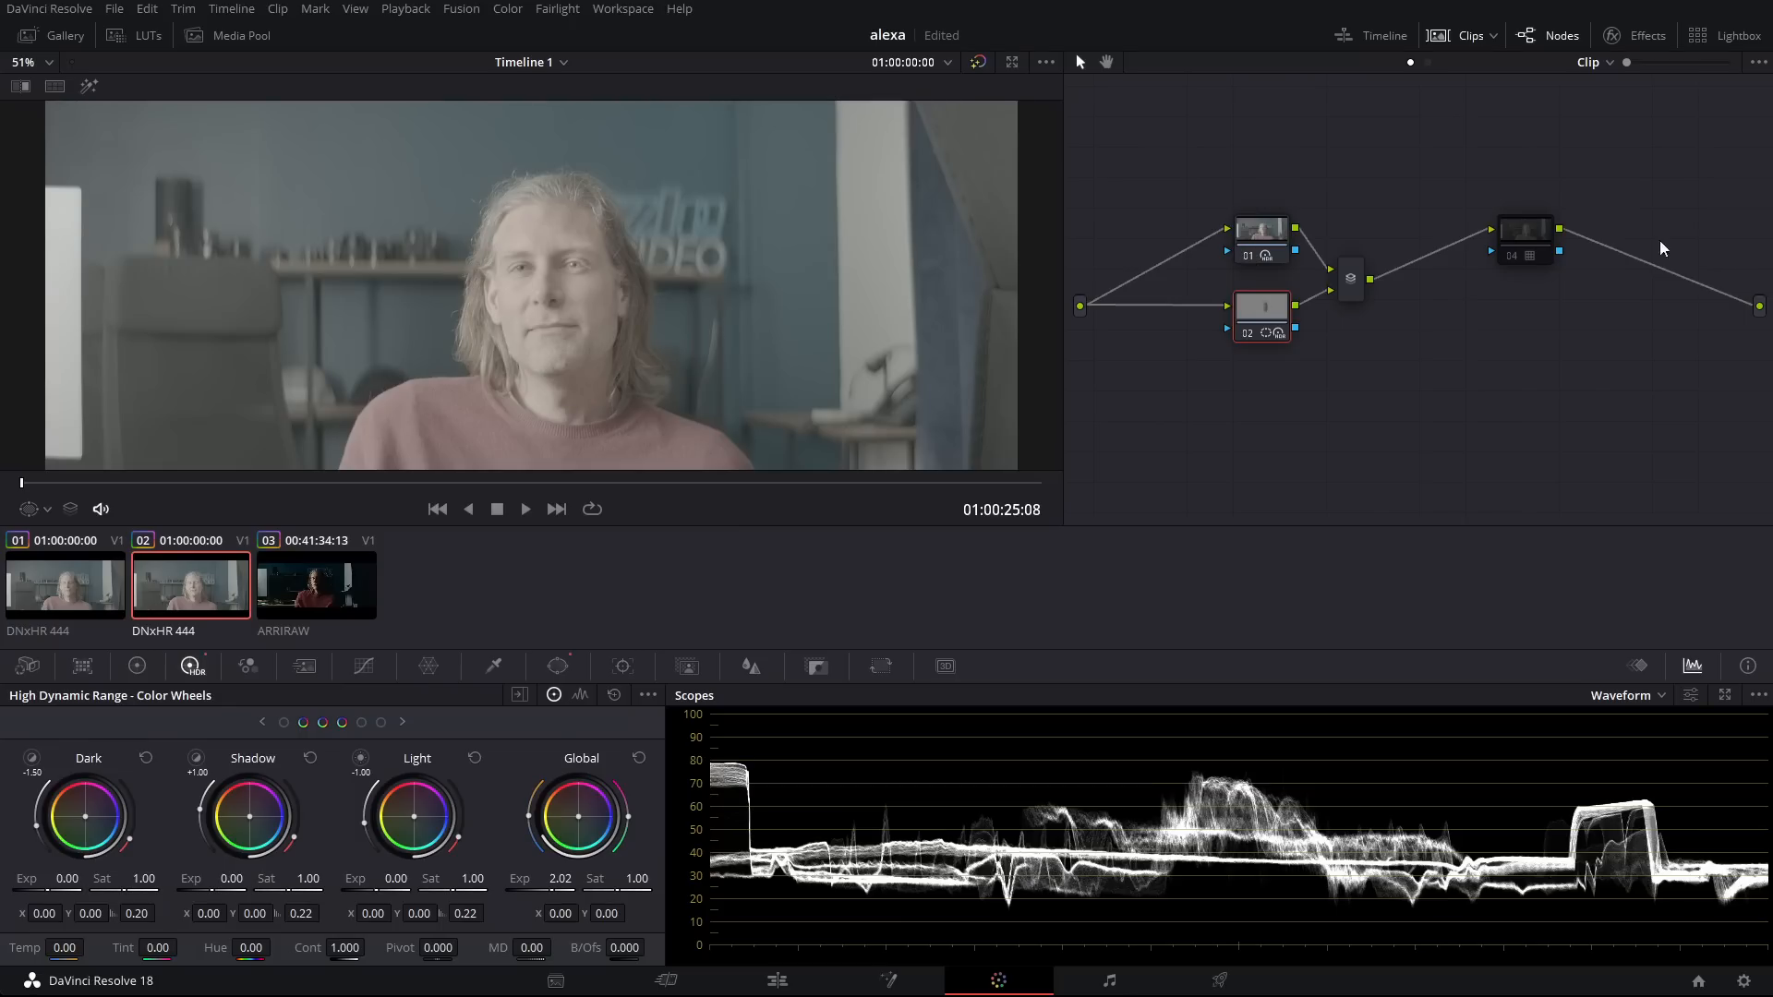
click(1511, 256)
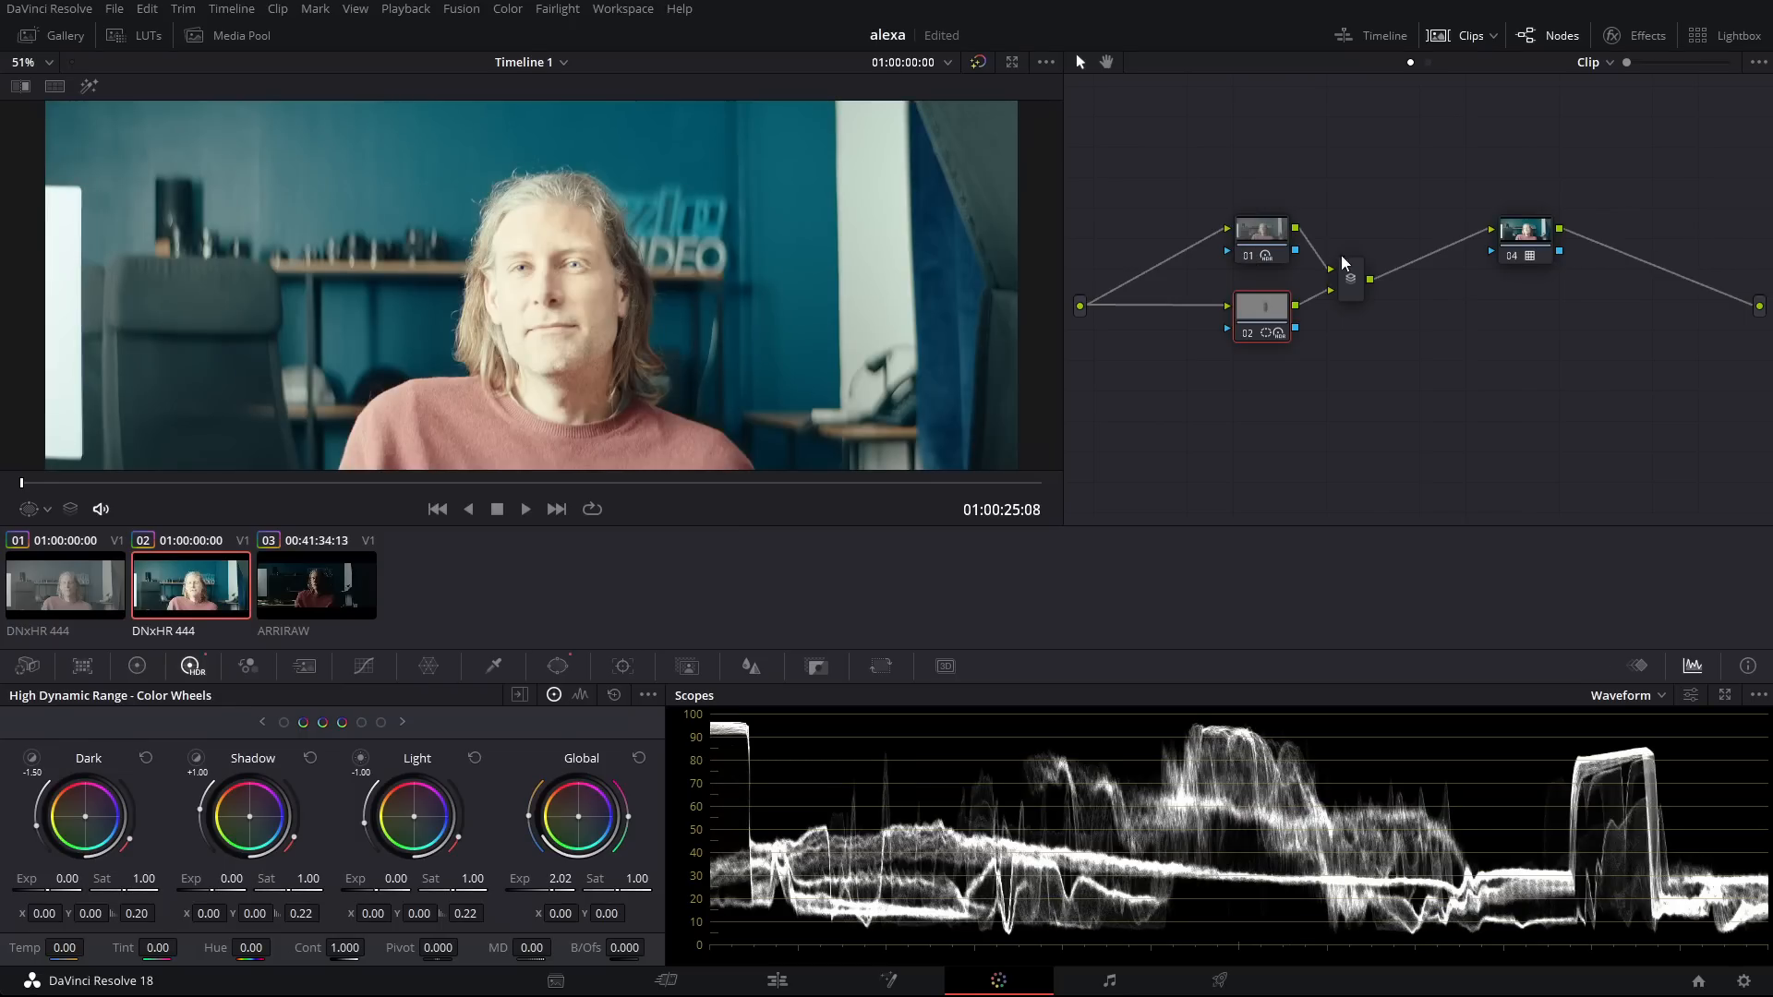
click(1247, 255)
click(1255, 225)
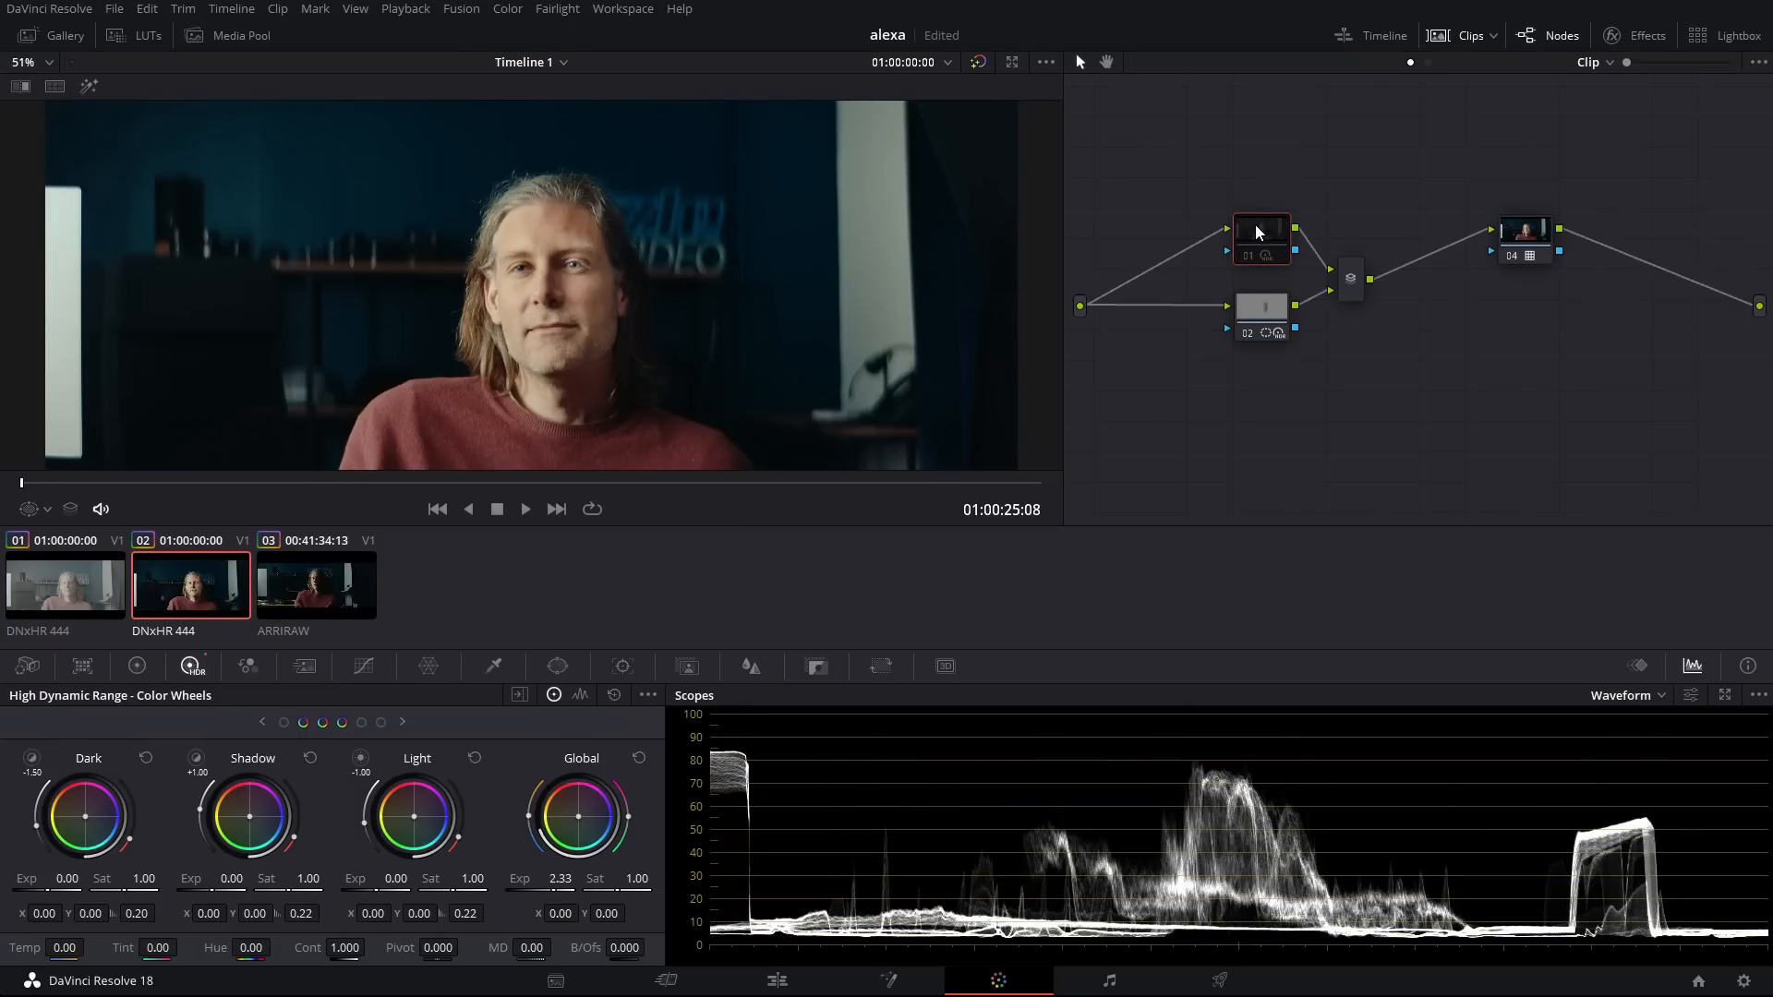
click(1259, 312)
click(1248, 254)
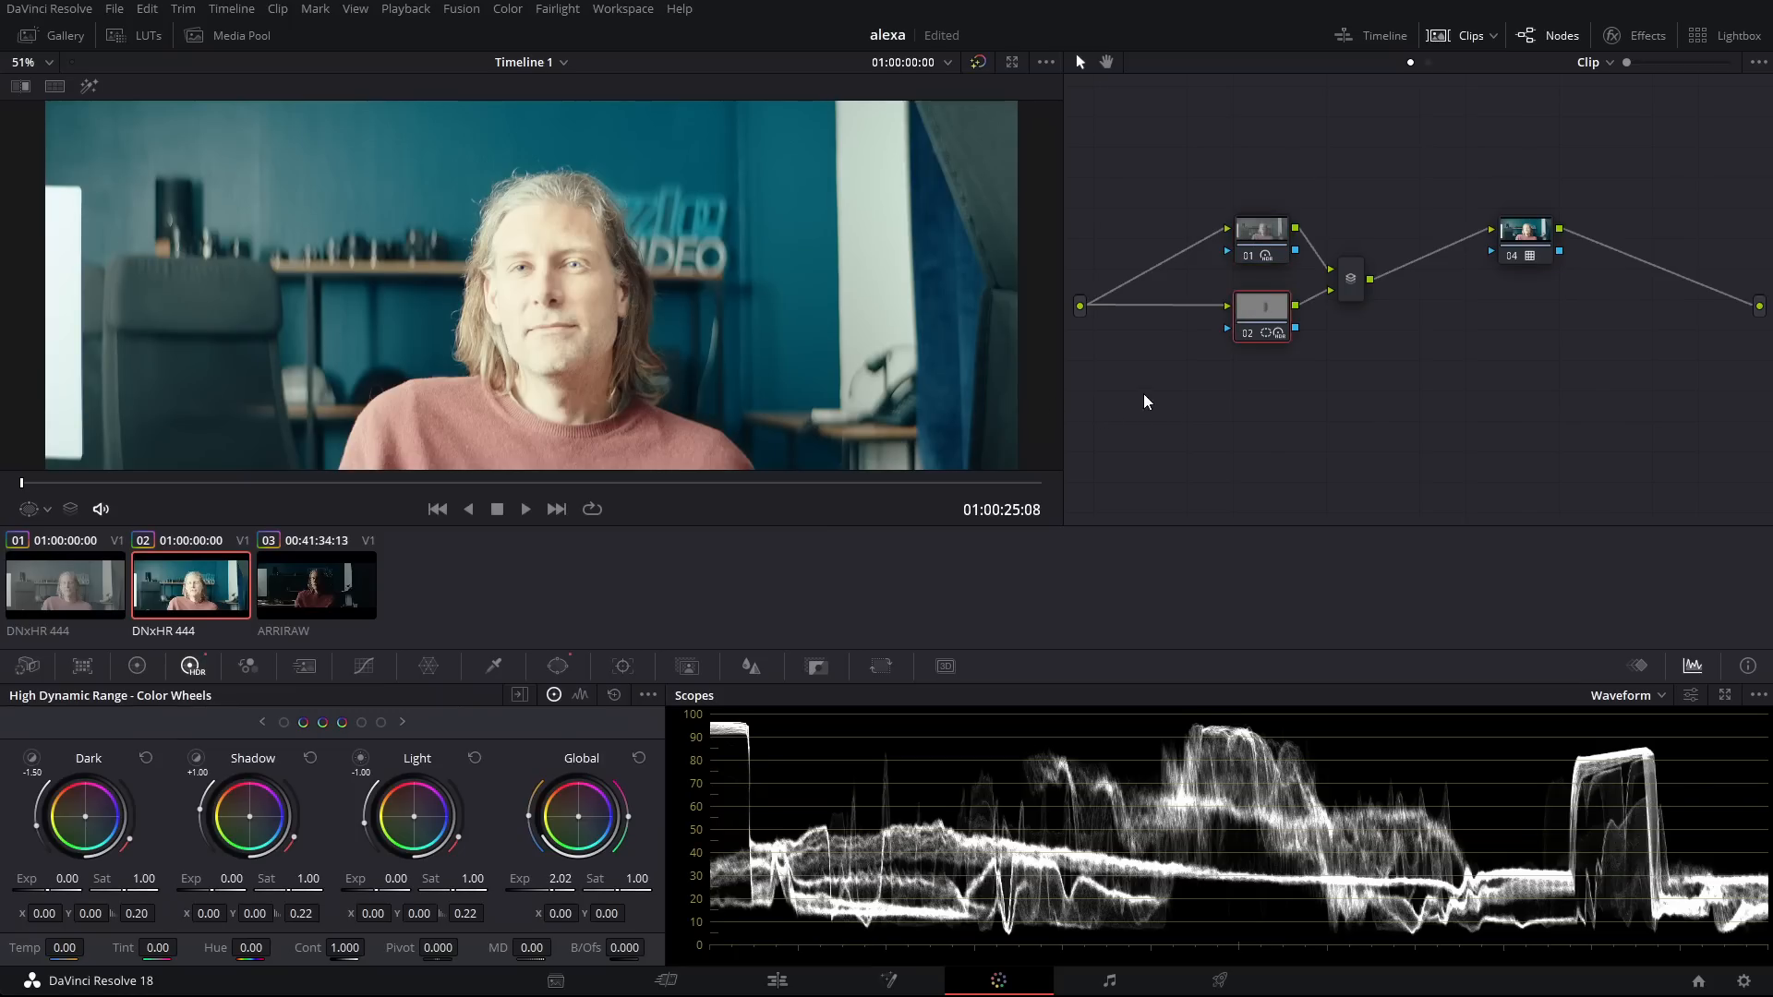
click(1240, 332)
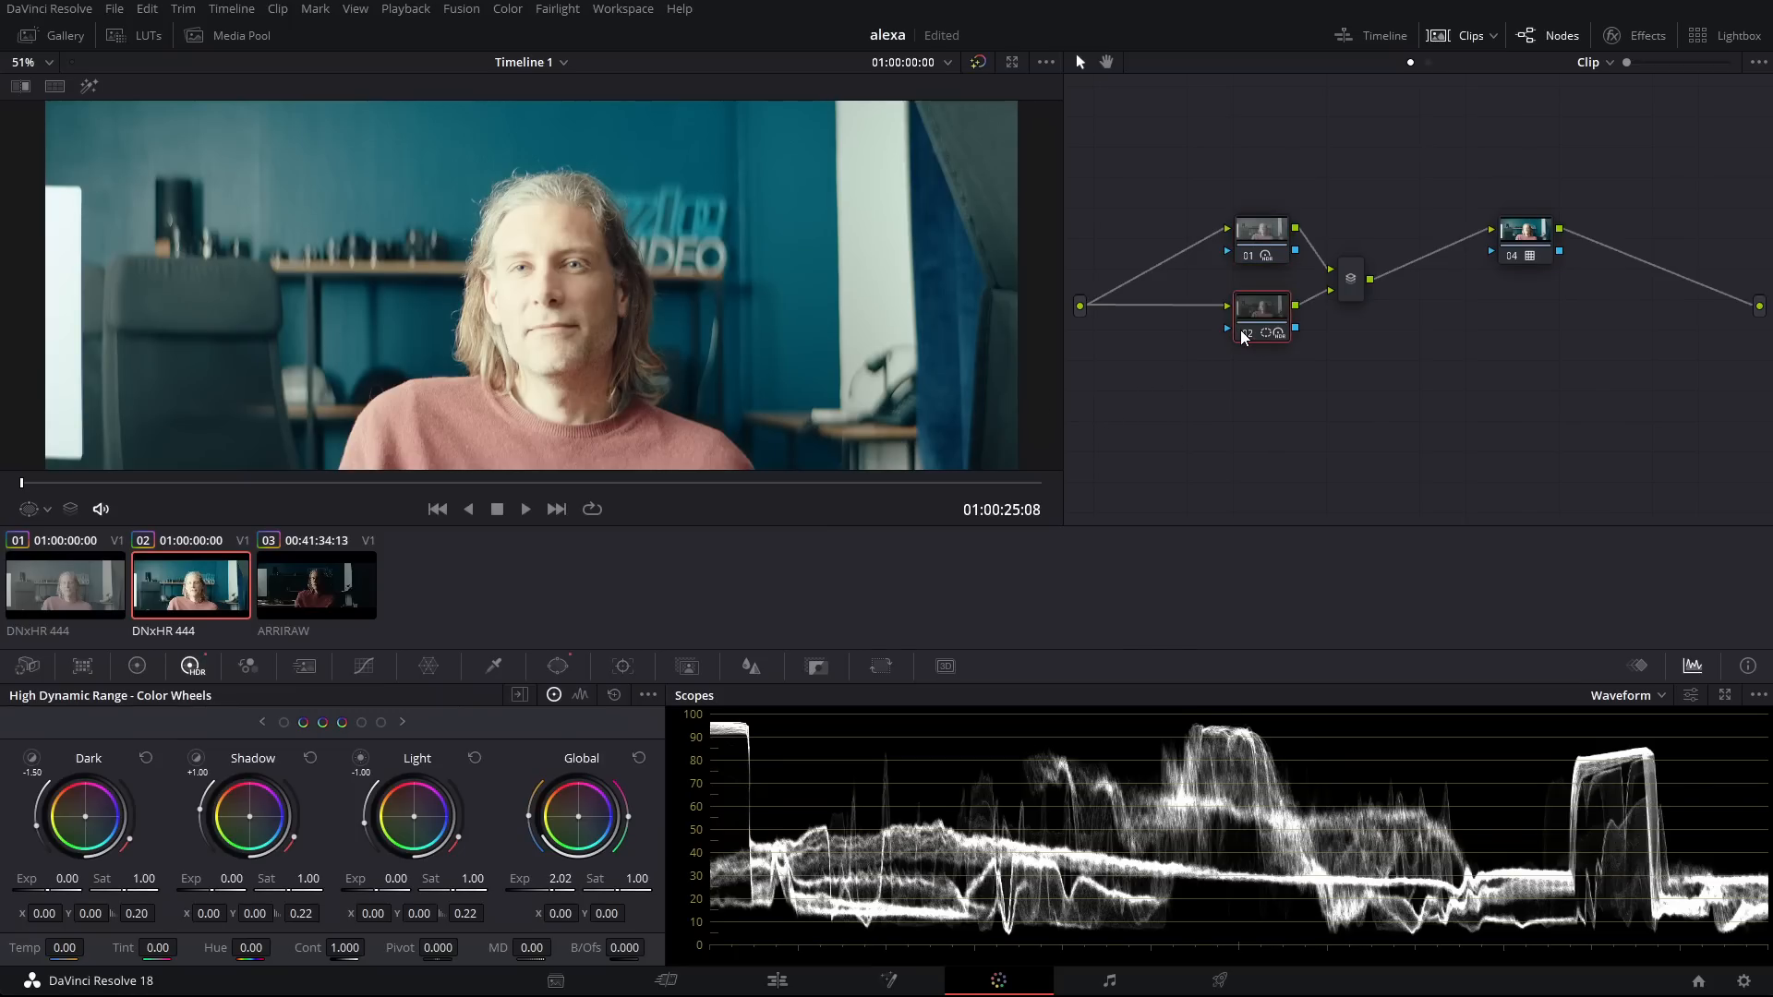
click(1242, 332)
click(1243, 332)
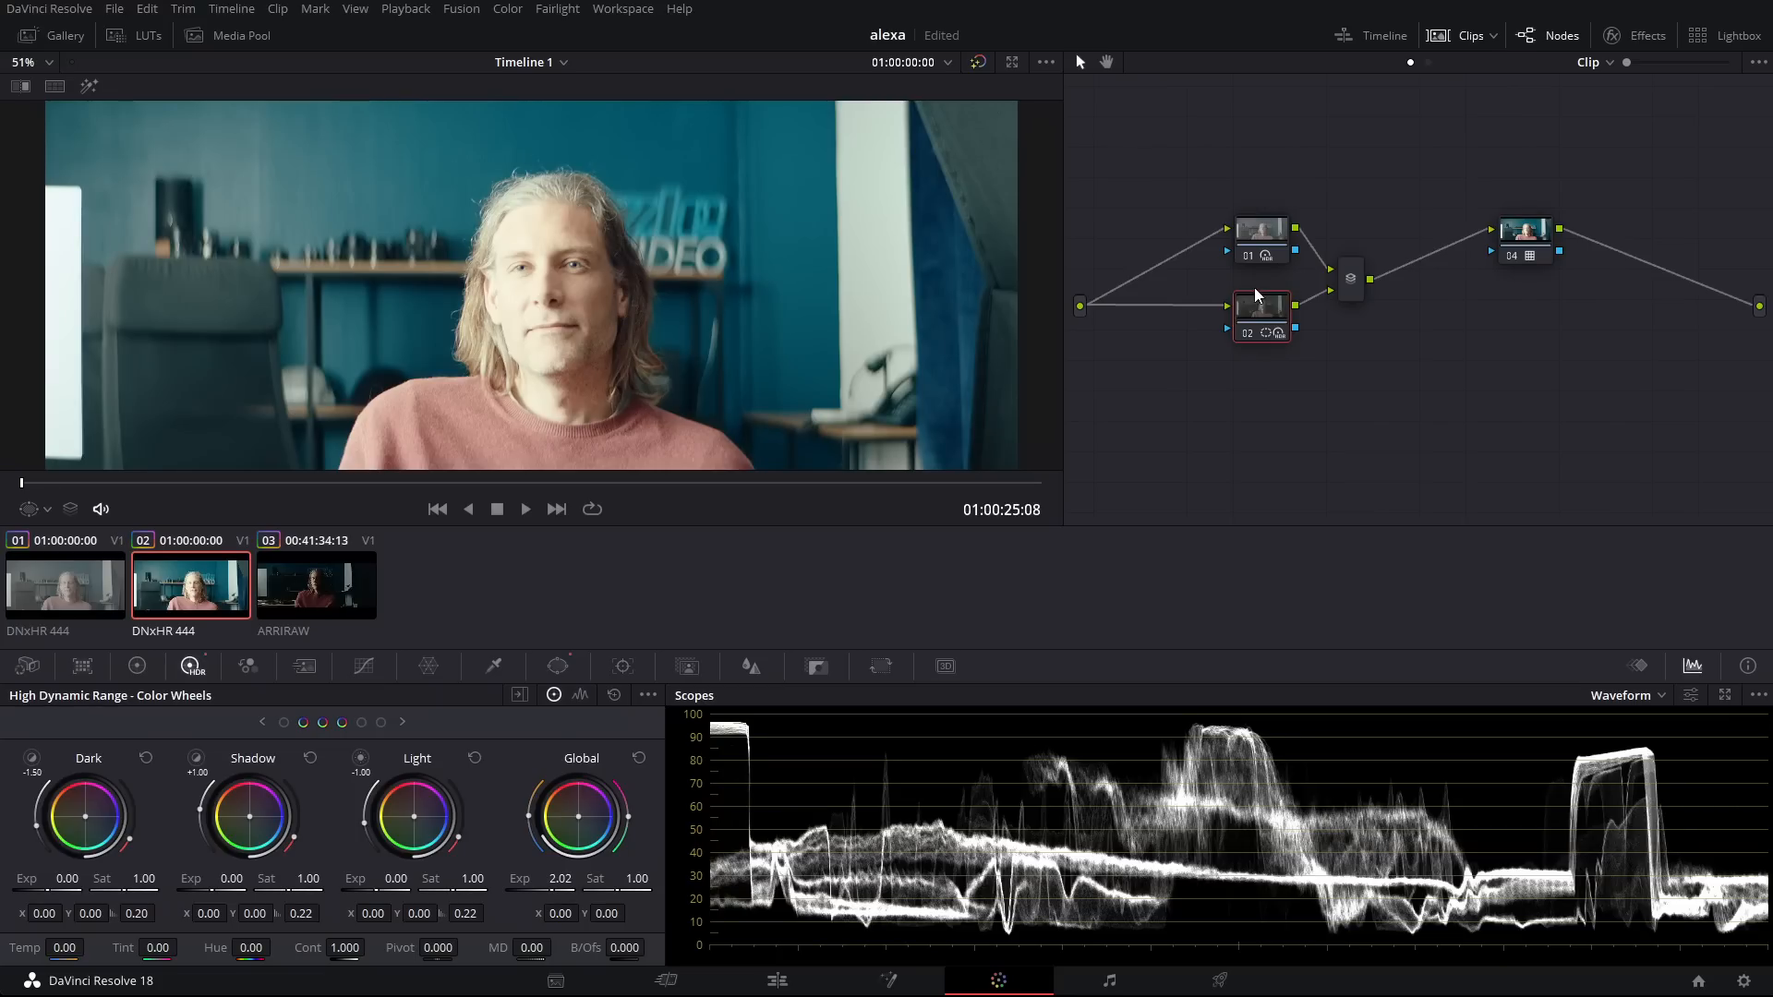
Step: Lower node 01's global HDR exposure to -0.15 and toggle windowed node 02 to inspect its effect on the face
click(1259, 222)
drag(558, 892, 444, 892)
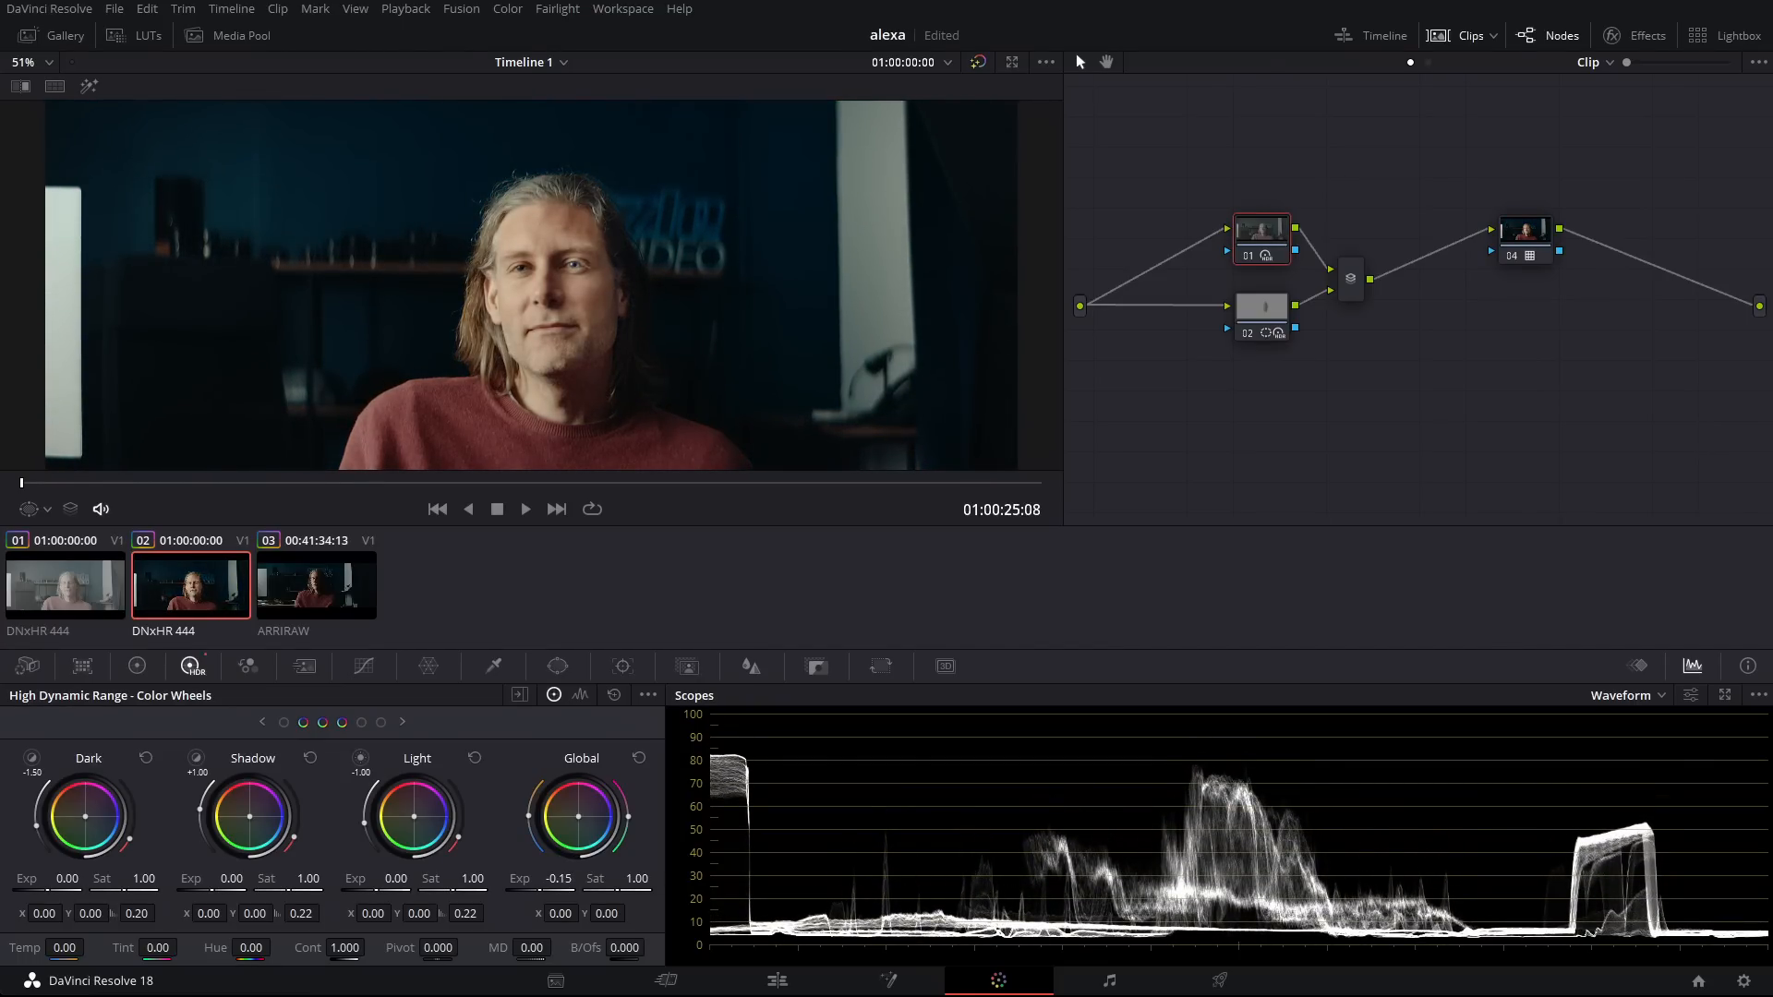
scroll(636, 423, up, 4)
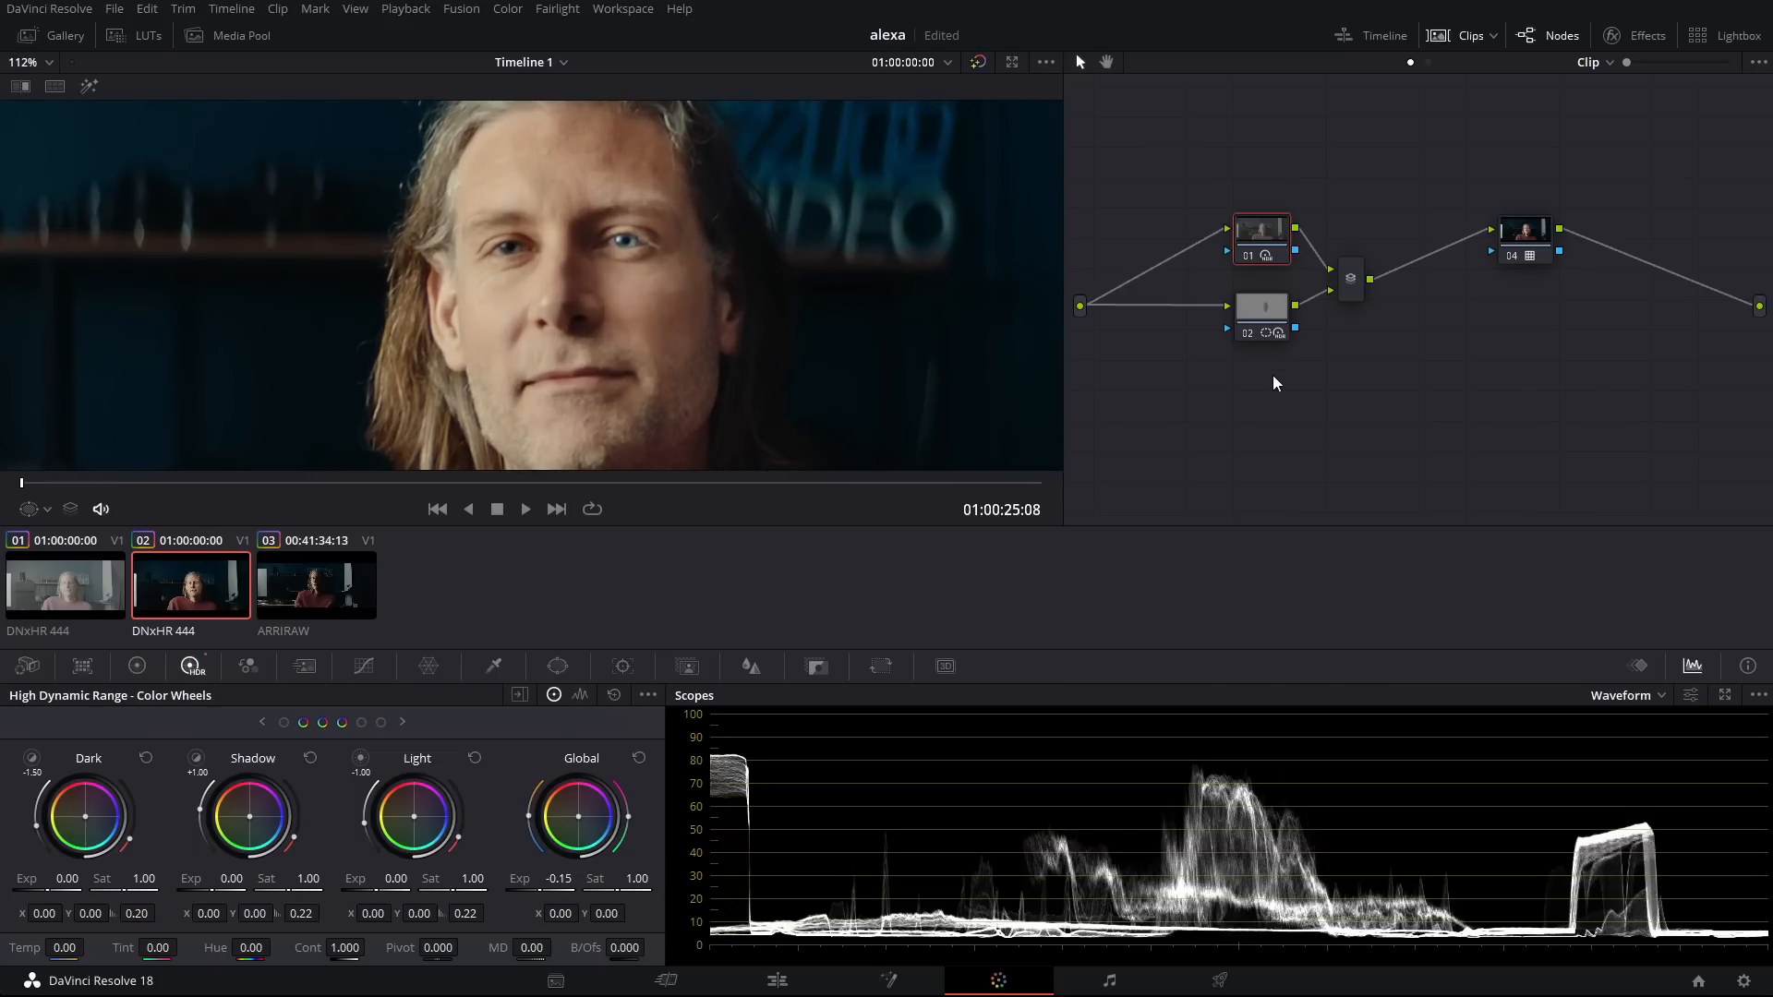
click(1251, 330)
click(1250, 329)
click(1250, 329)
Step: Warm node 01 with an HDR temperature of about 1467 and a global exposure of -0.14, and glance at the Primaries wheels
drag(538, 890, 542, 890)
drag(528, 822, 533, 861)
drag(517, 783, 481, 811)
drag(81, 947, 48, 946)
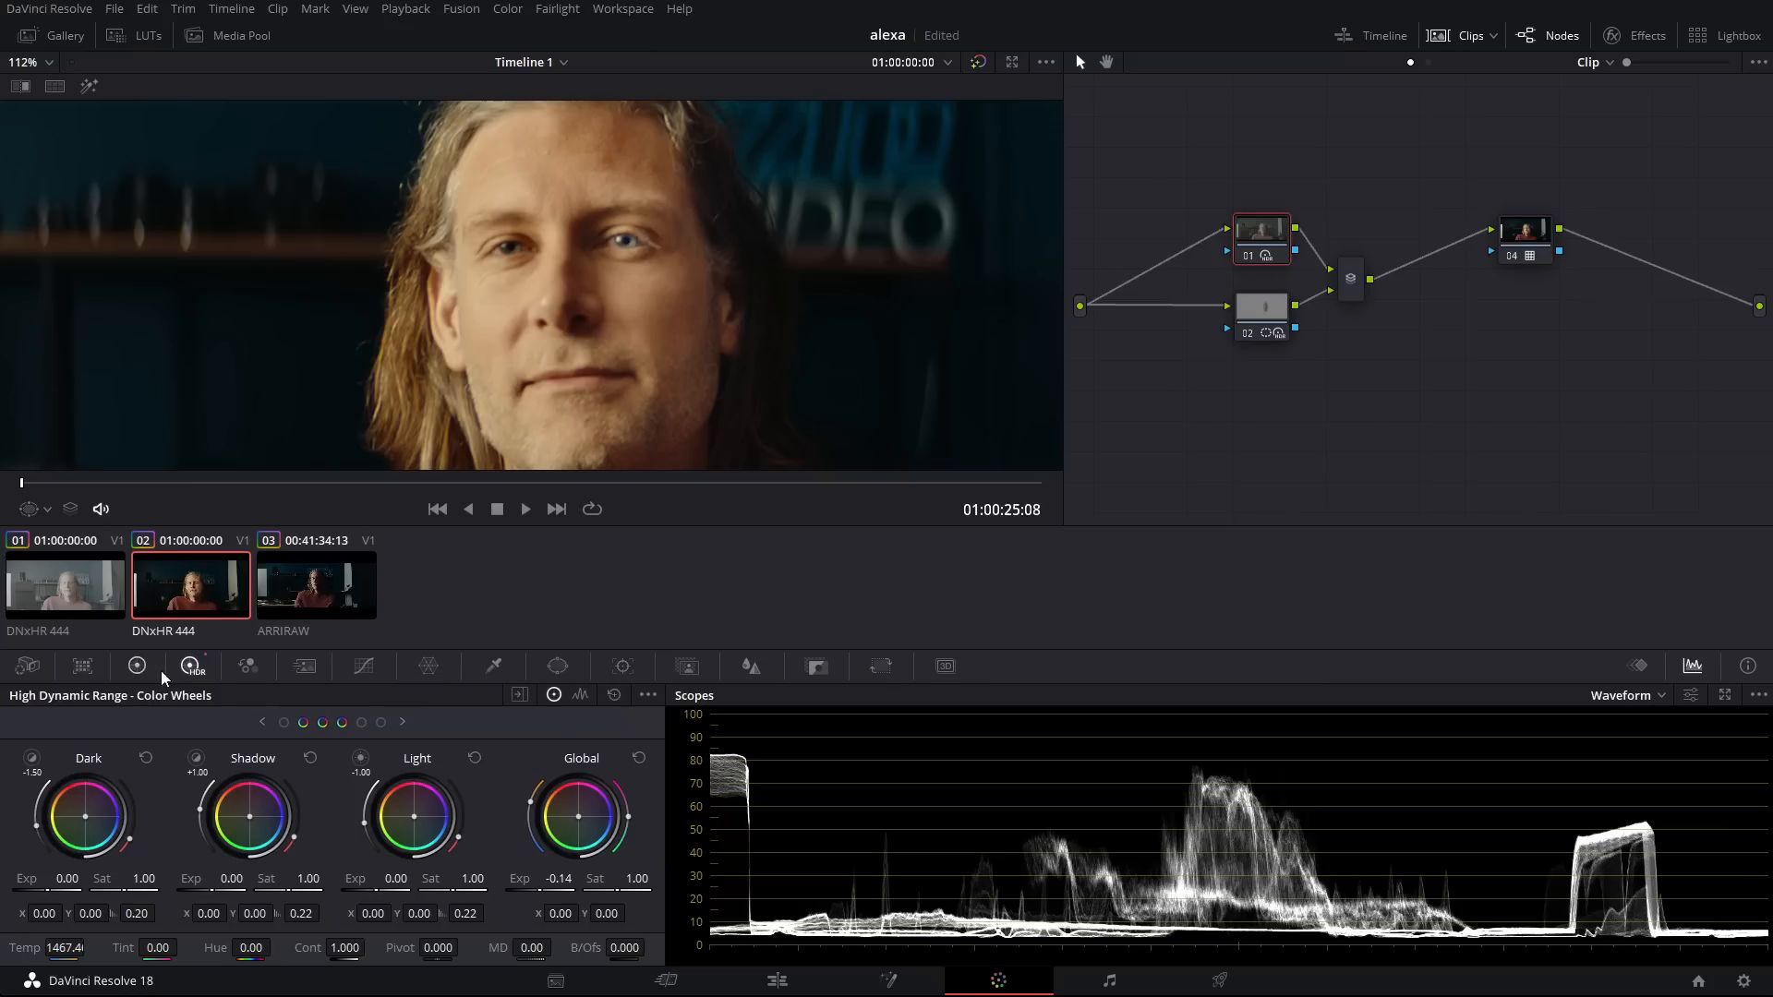
click(136, 666)
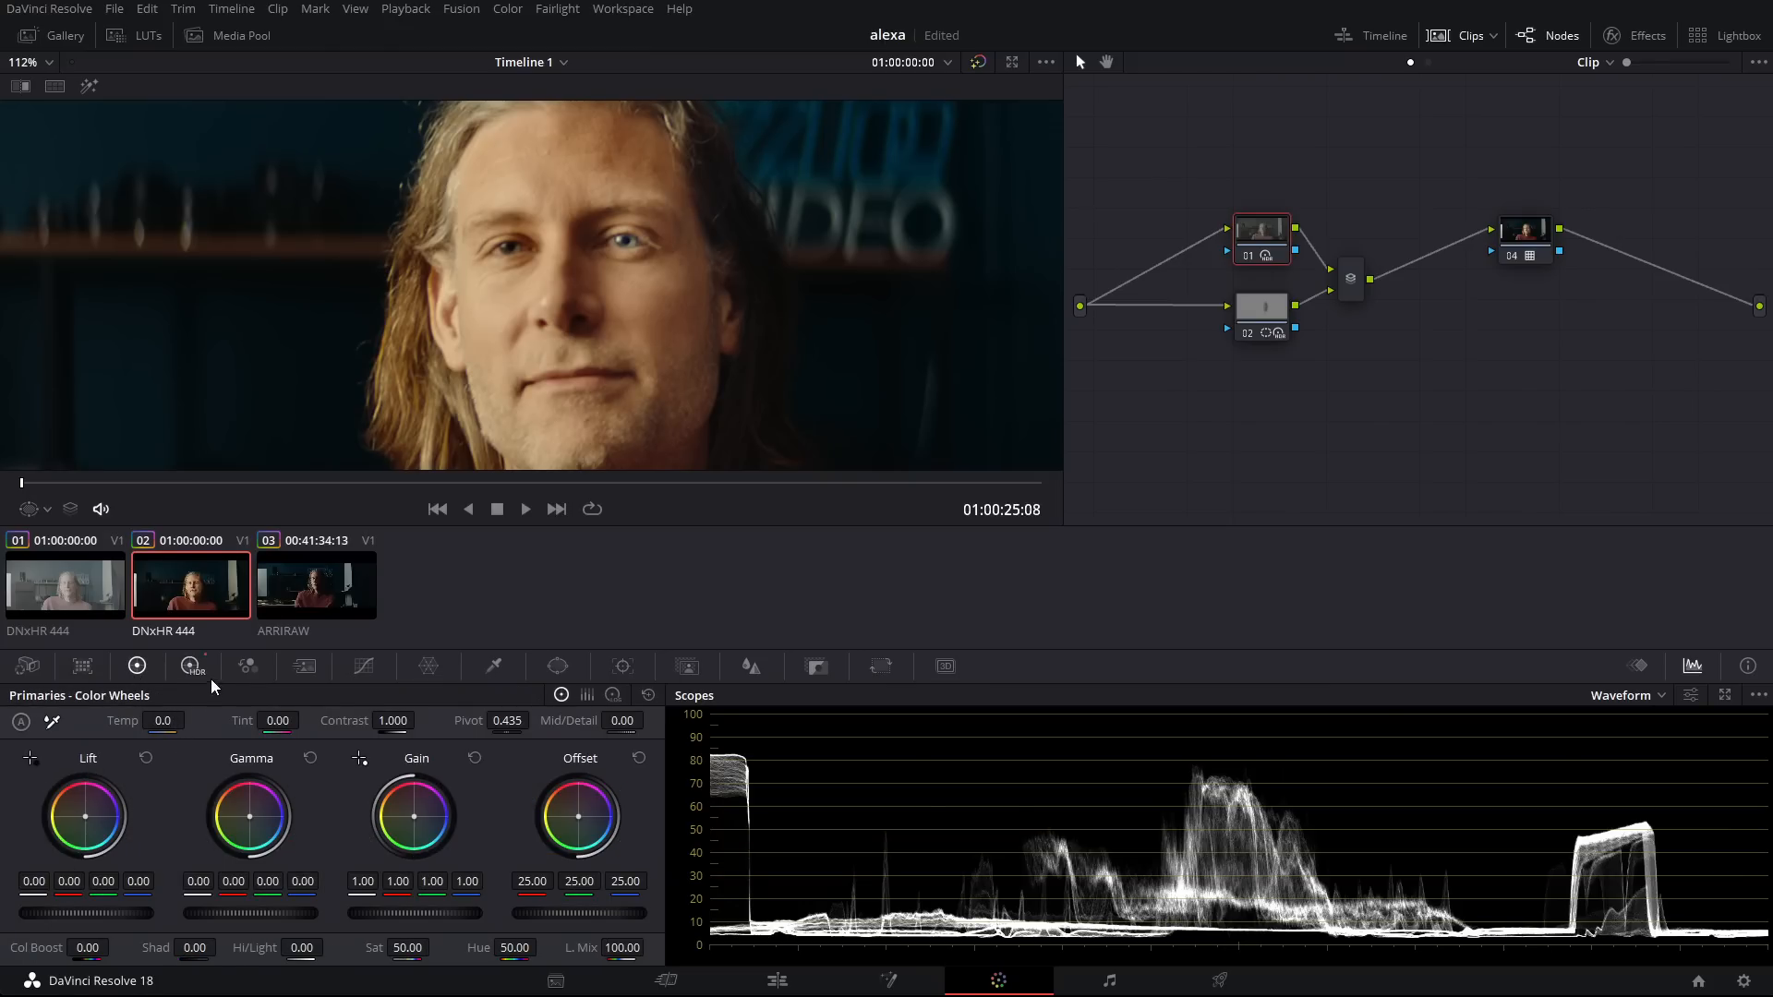
click(191, 665)
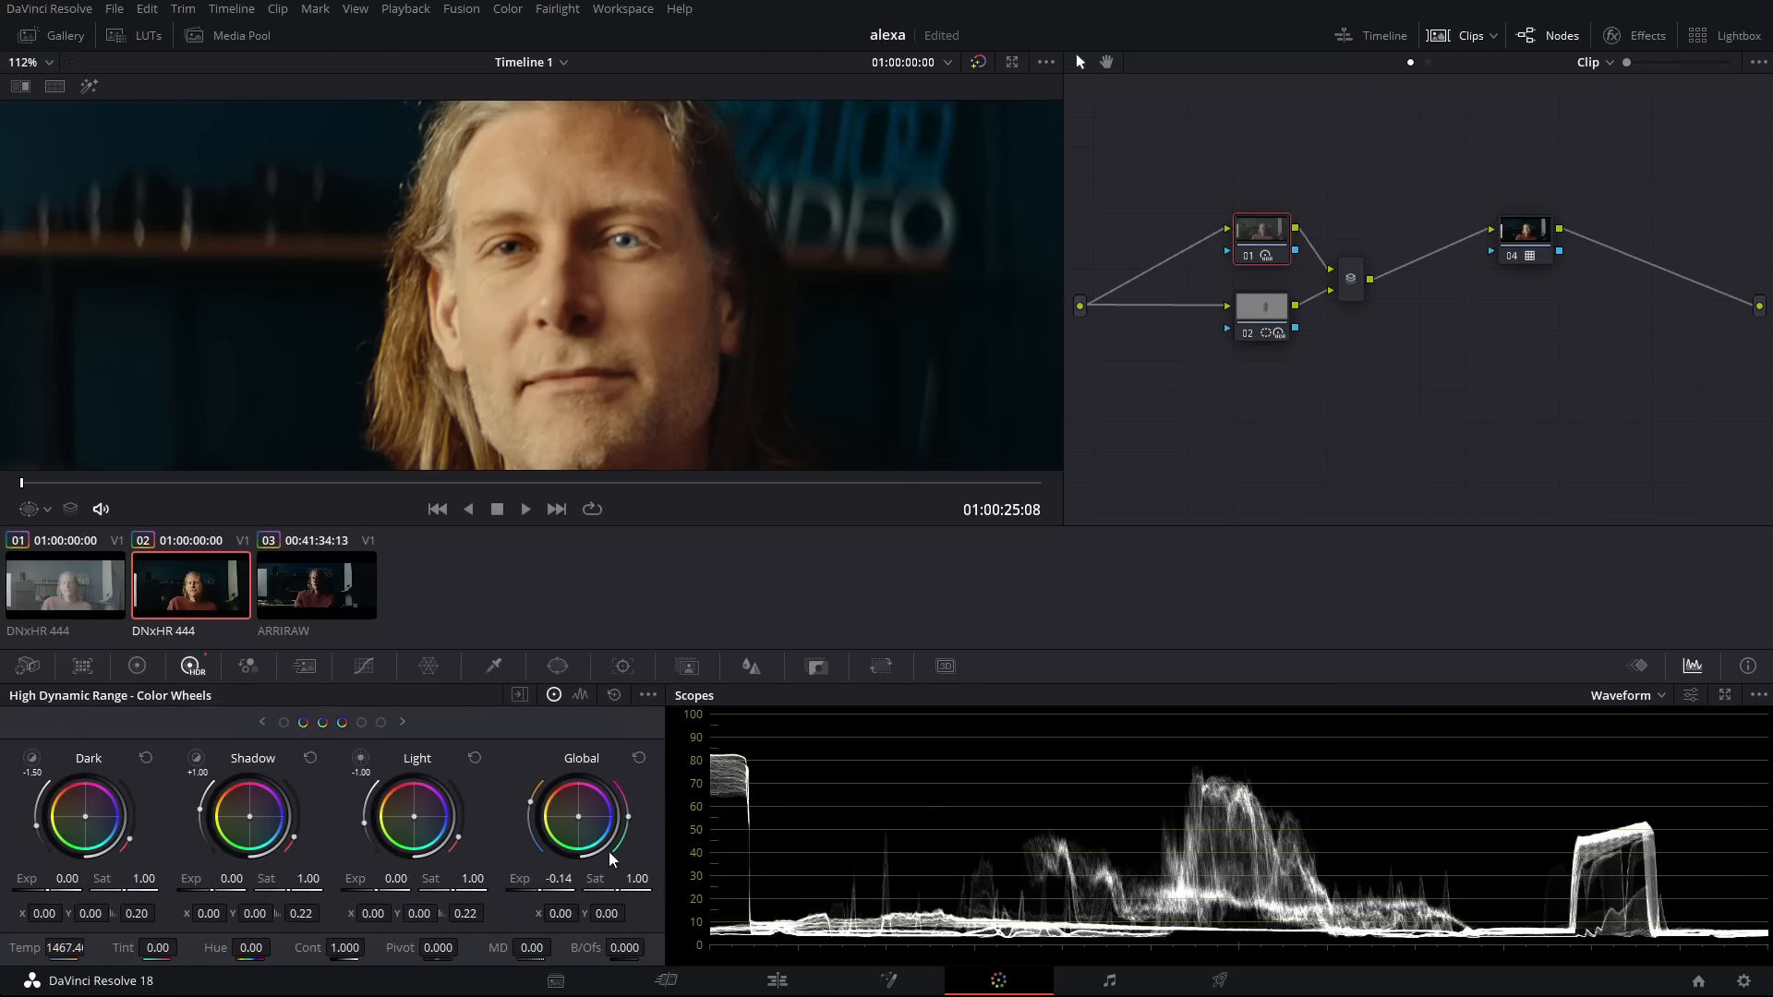
Step: Lower node 01's global HDR exposure to -0.24 and reduce its temperature to 777.44
scroll(543, 325, down, 5)
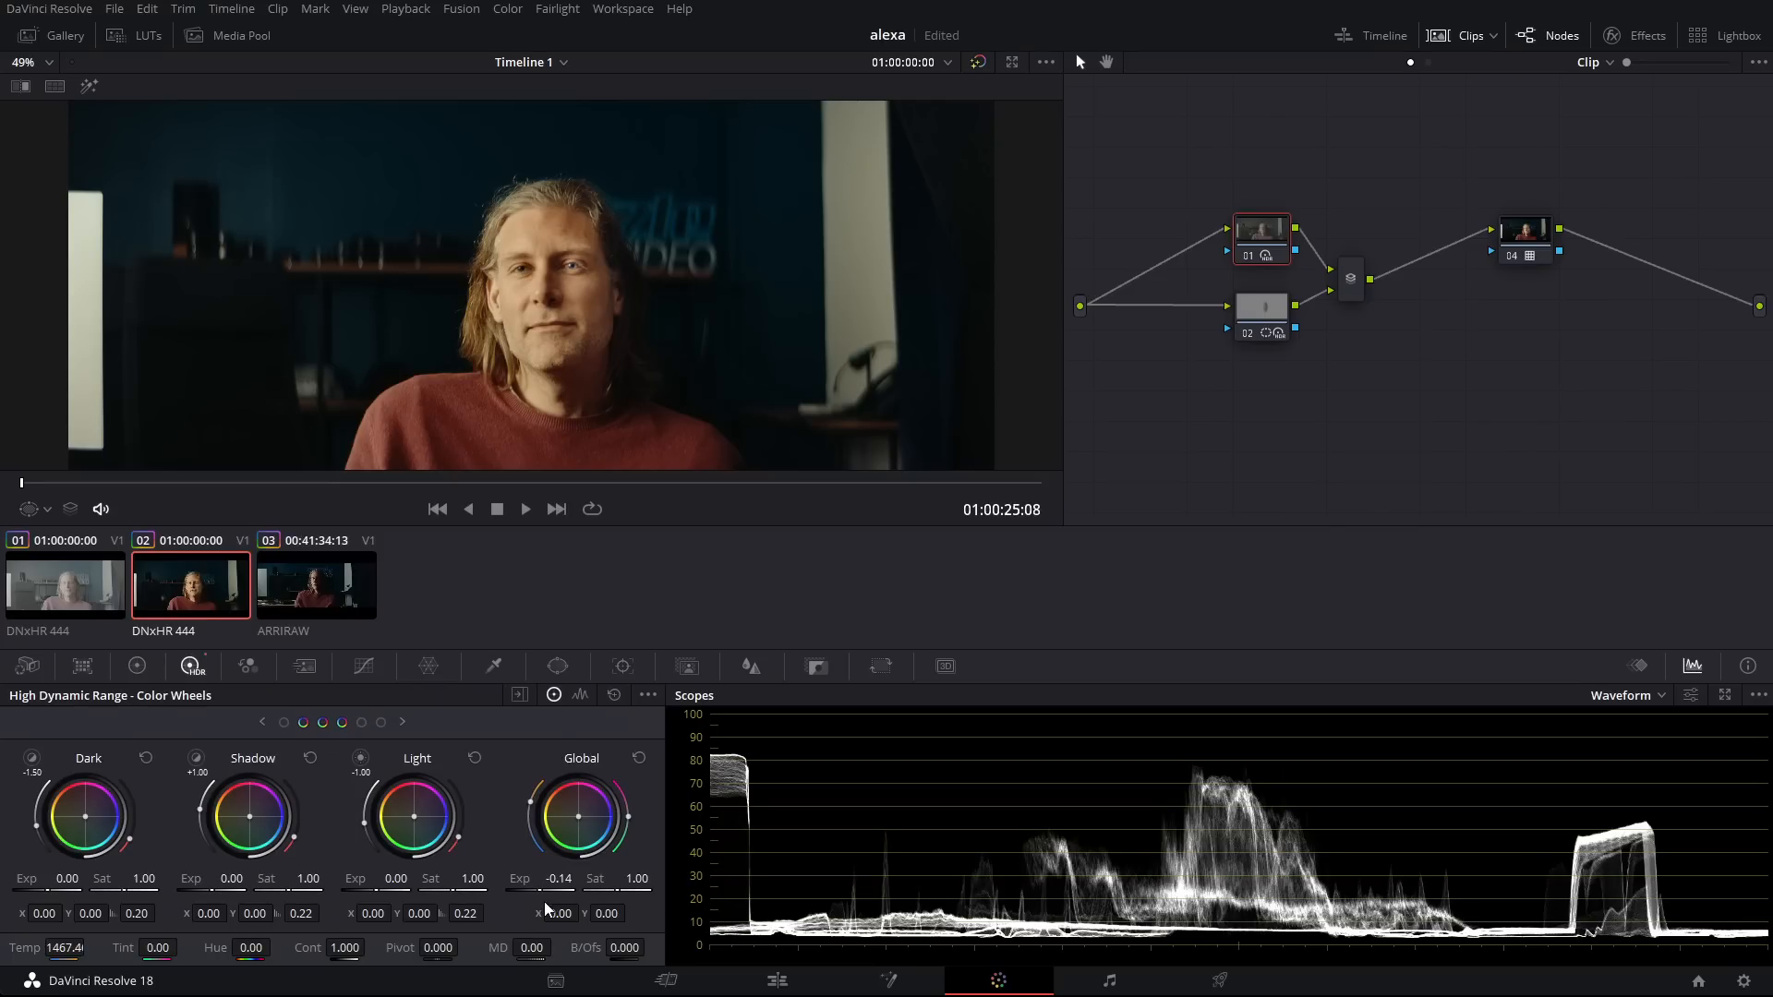
mouse_move(545, 889)
mouse_down()
mouse_move(560, 889)
mouse_move(537, 889)
mouse_up()
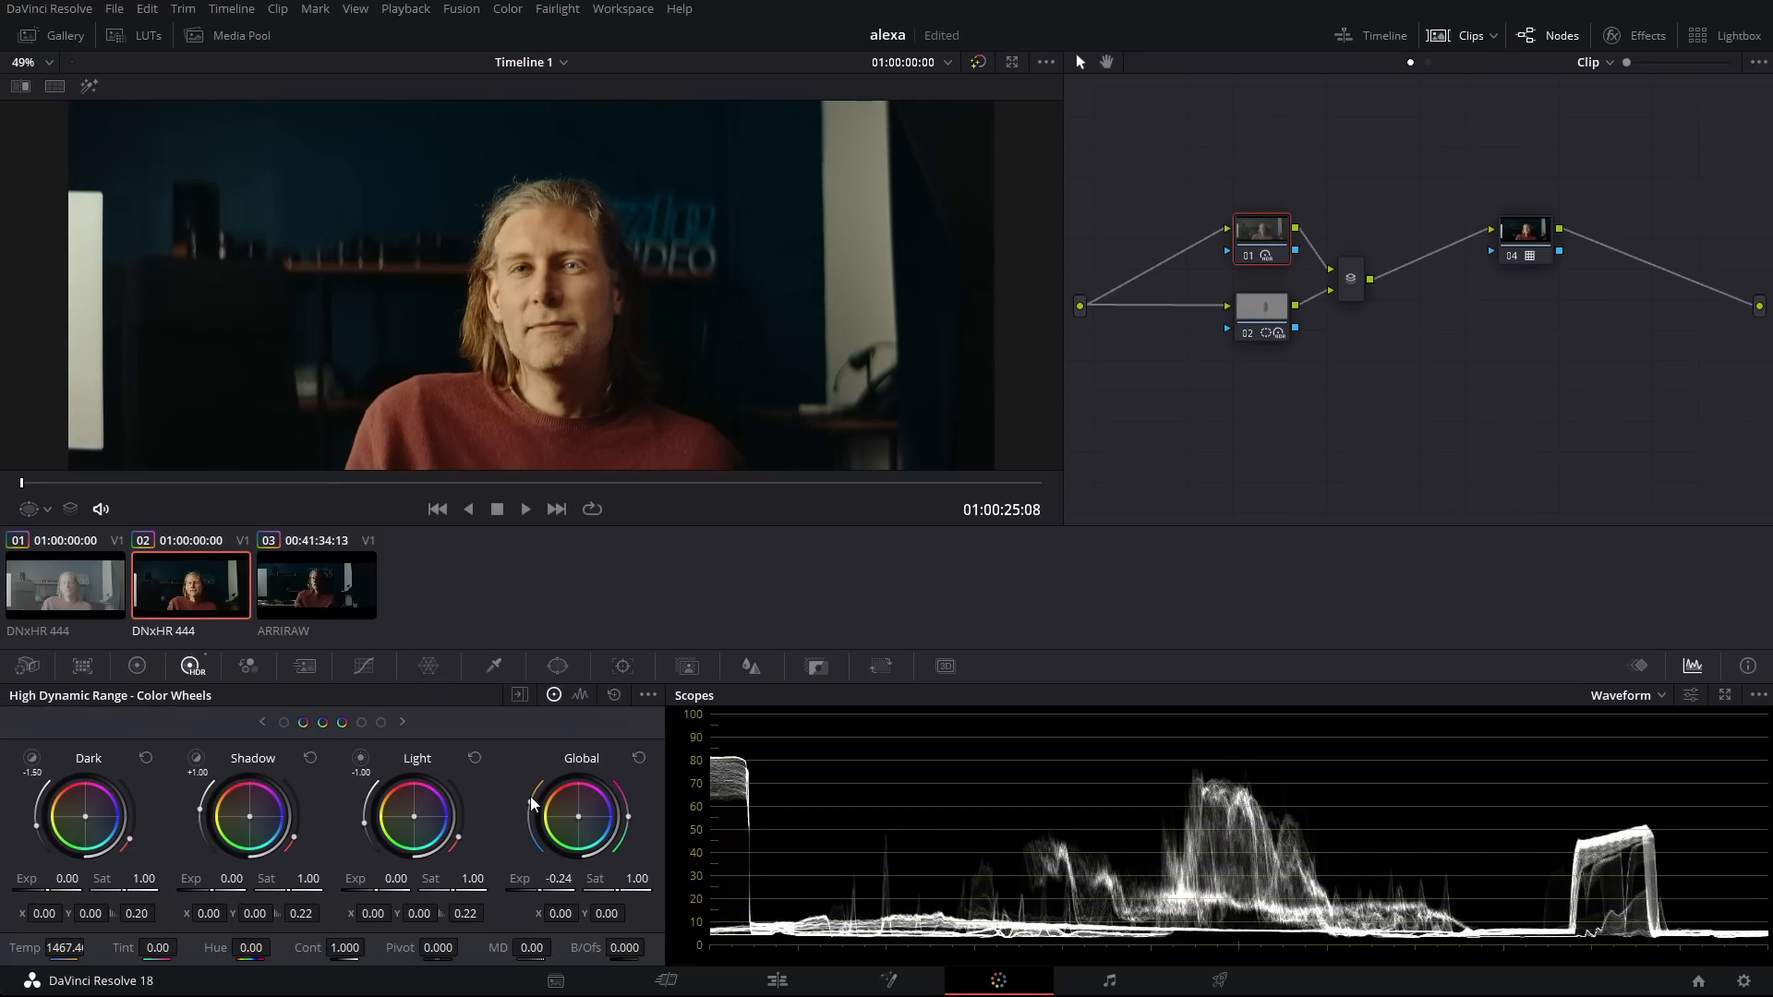
mouse_move(531, 799)
mouse_down()
mouse_move(524, 842)
mouse_move(530, 809)
mouse_up()
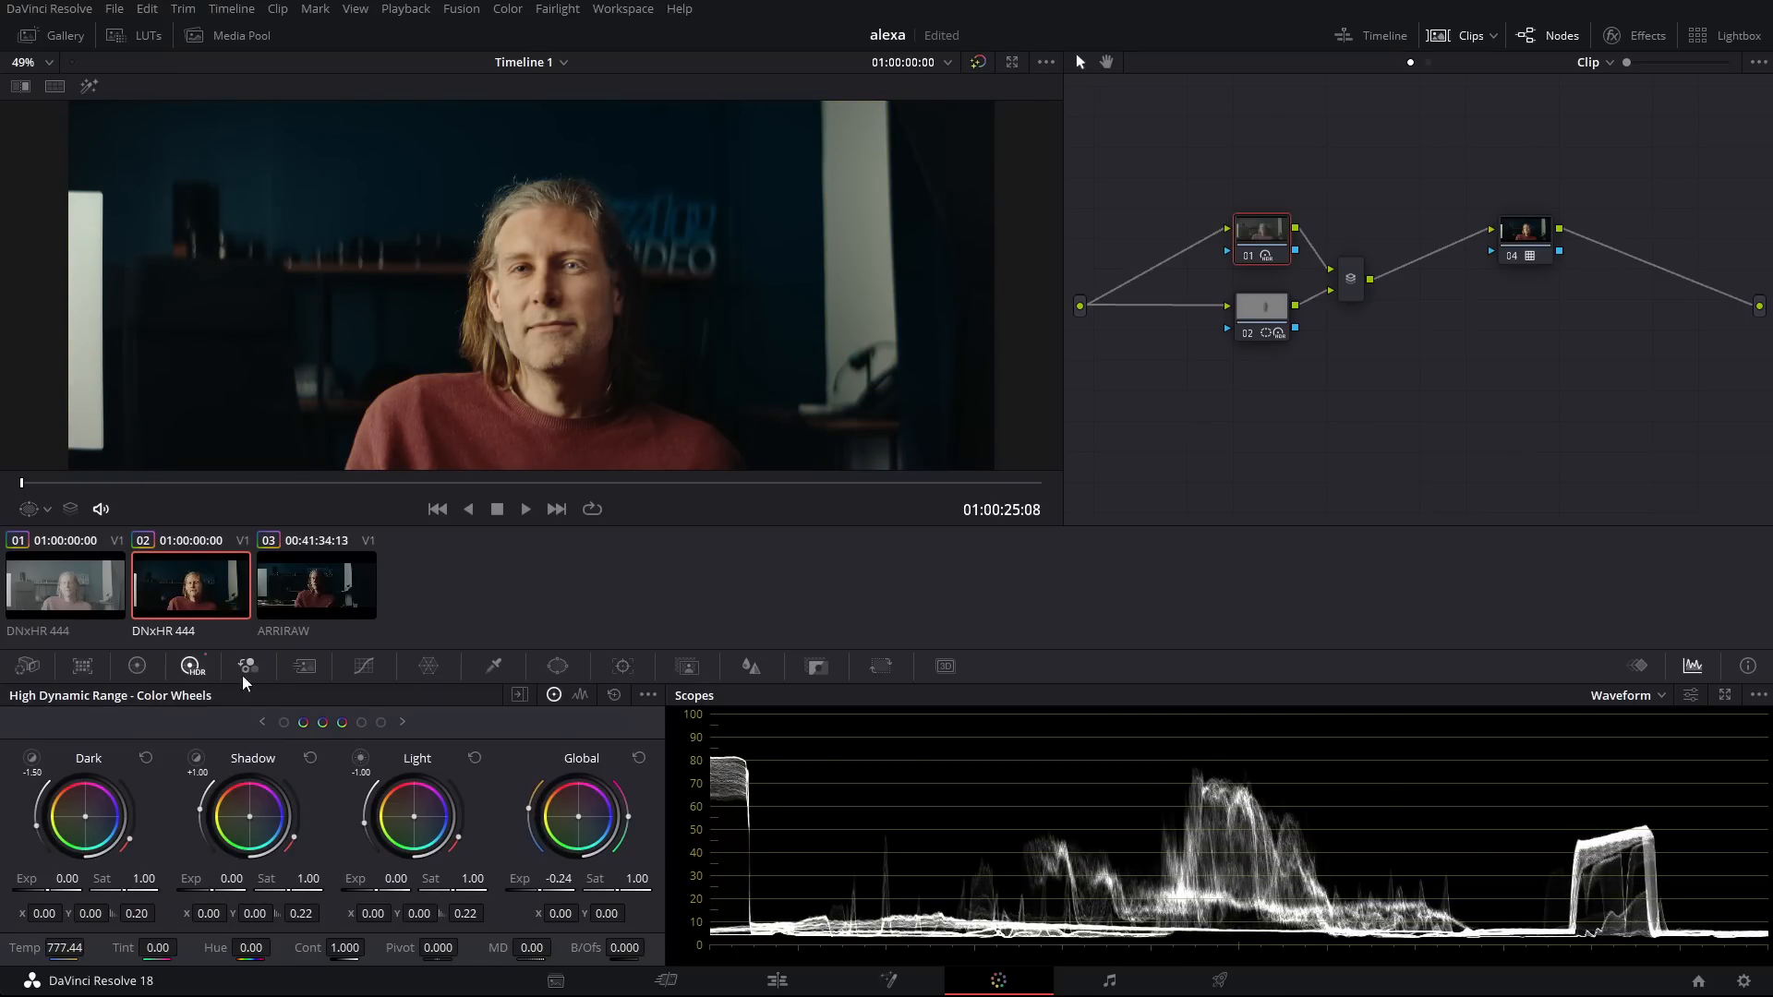